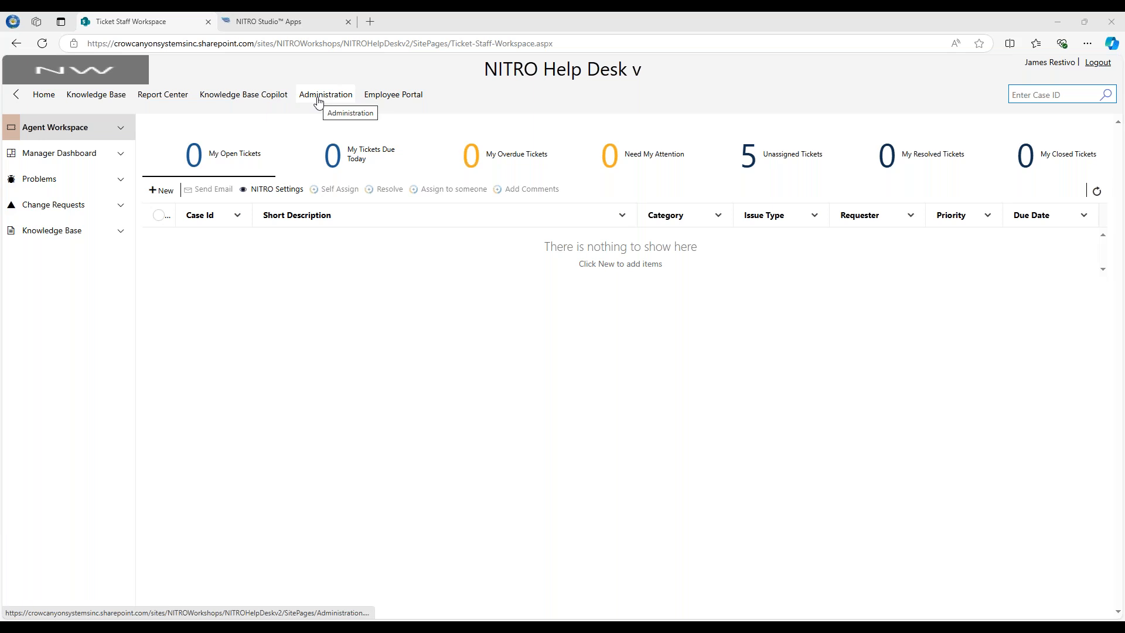
Open the help desk's site permissions page through its administration settings.
{"action": "left_click", "coordinate": [318, 95]}
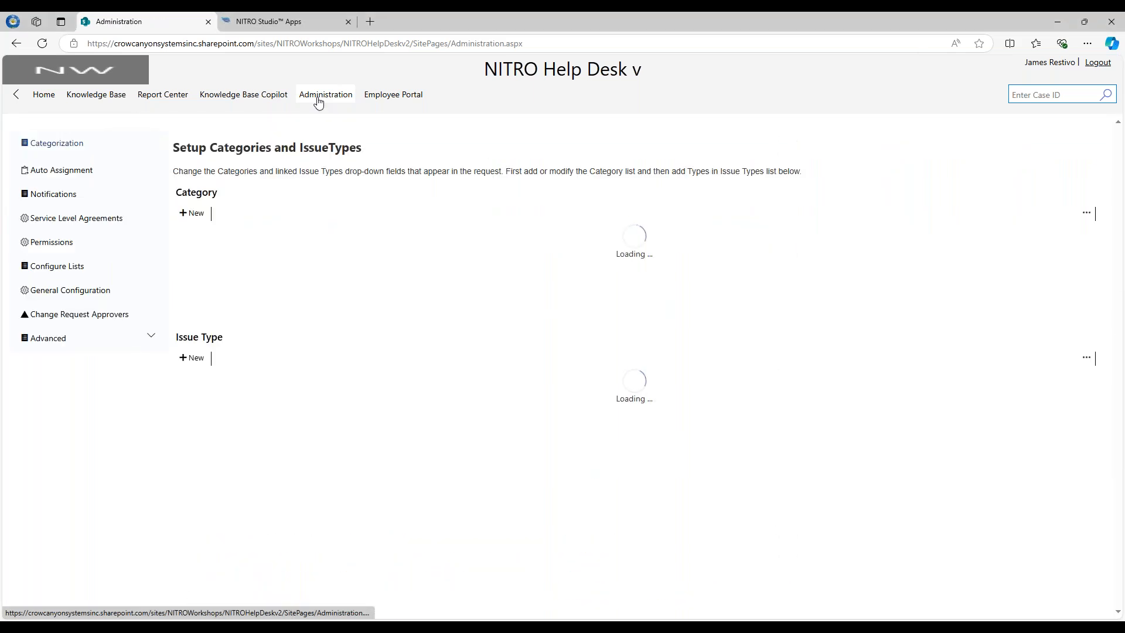
{"action": "left_click", "coordinate": [54, 245]}
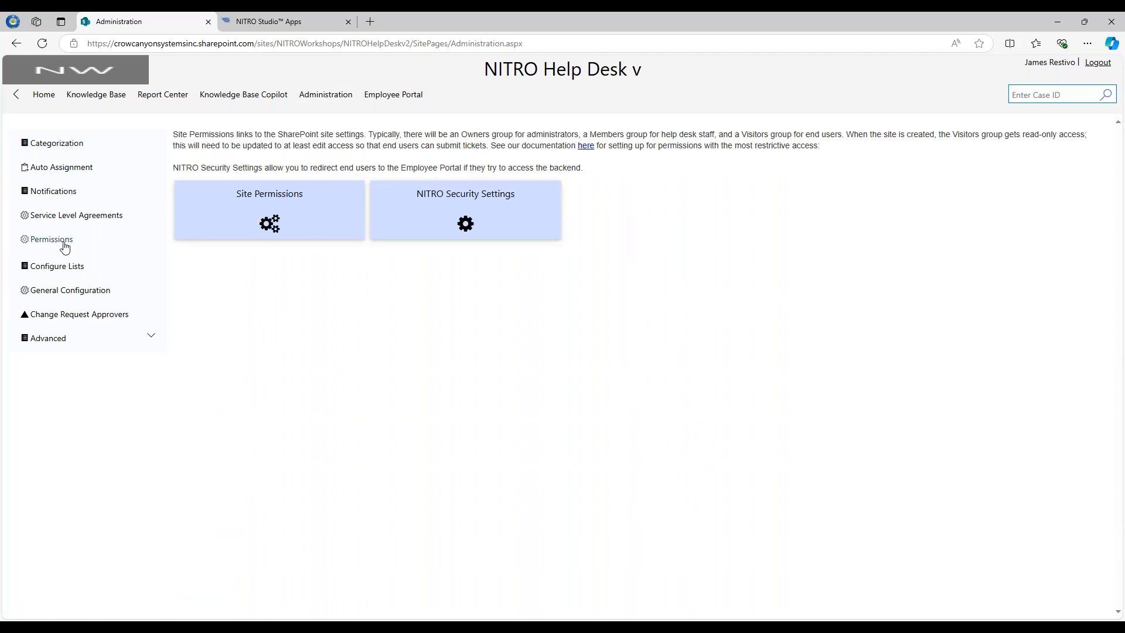
{"action": "left_click", "coordinate": [270, 221]}
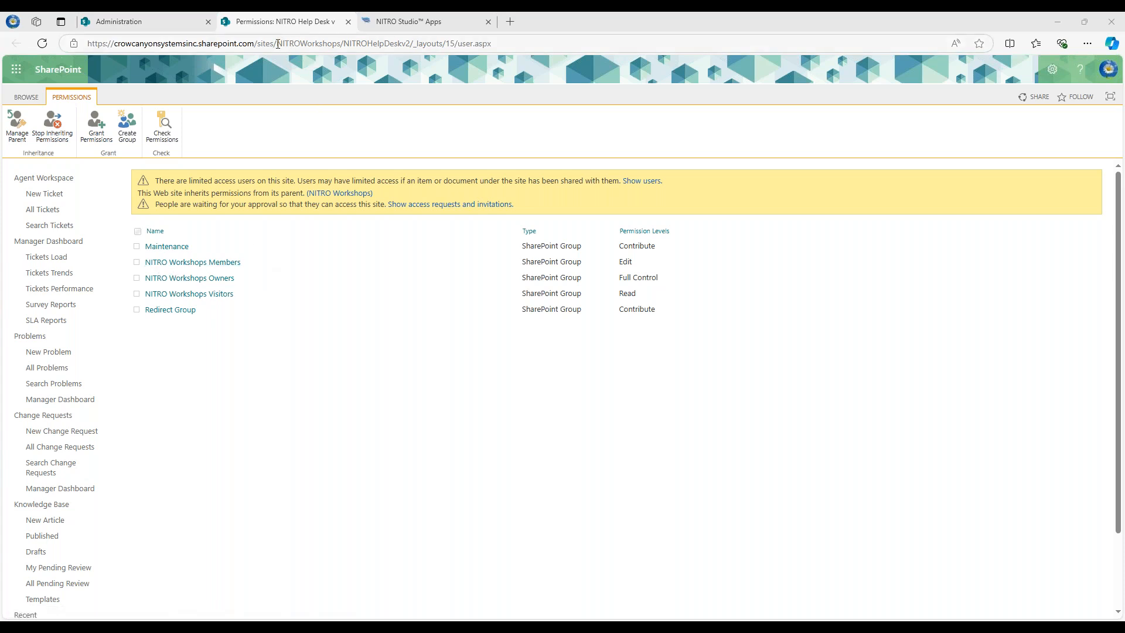
{"action": "left_click_drag", "start_coordinate": [277, 44], "coordinate": [342, 44]}
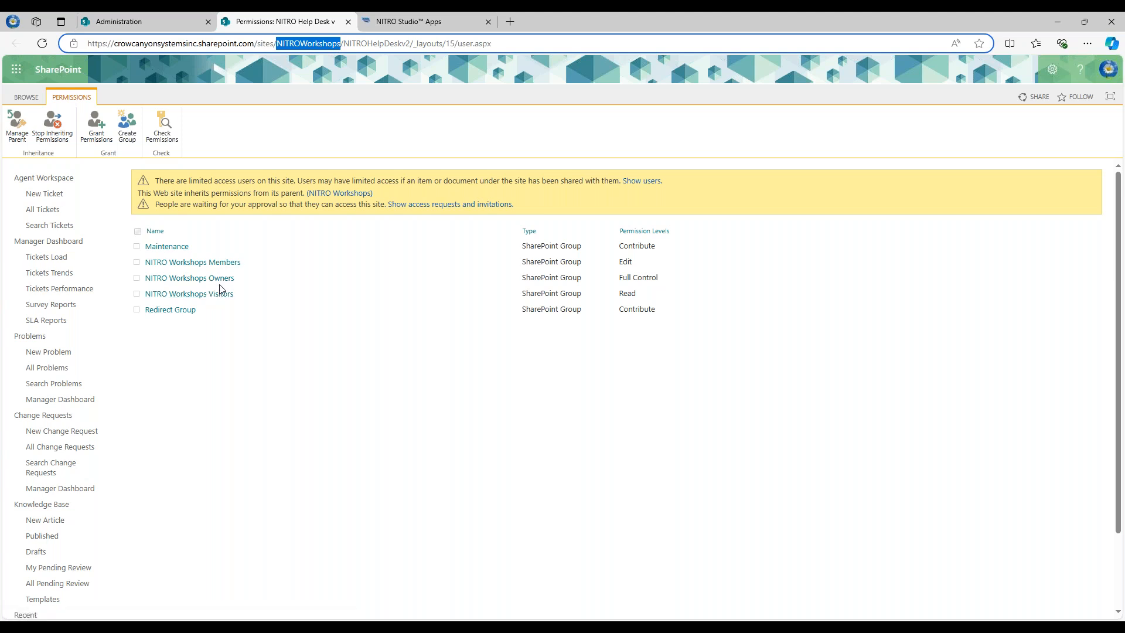
{"action": "left_click_drag", "start_coordinate": [139, 193], "coordinate": [313, 194]}
{"action": "left_click", "coordinate": [295, 310]}
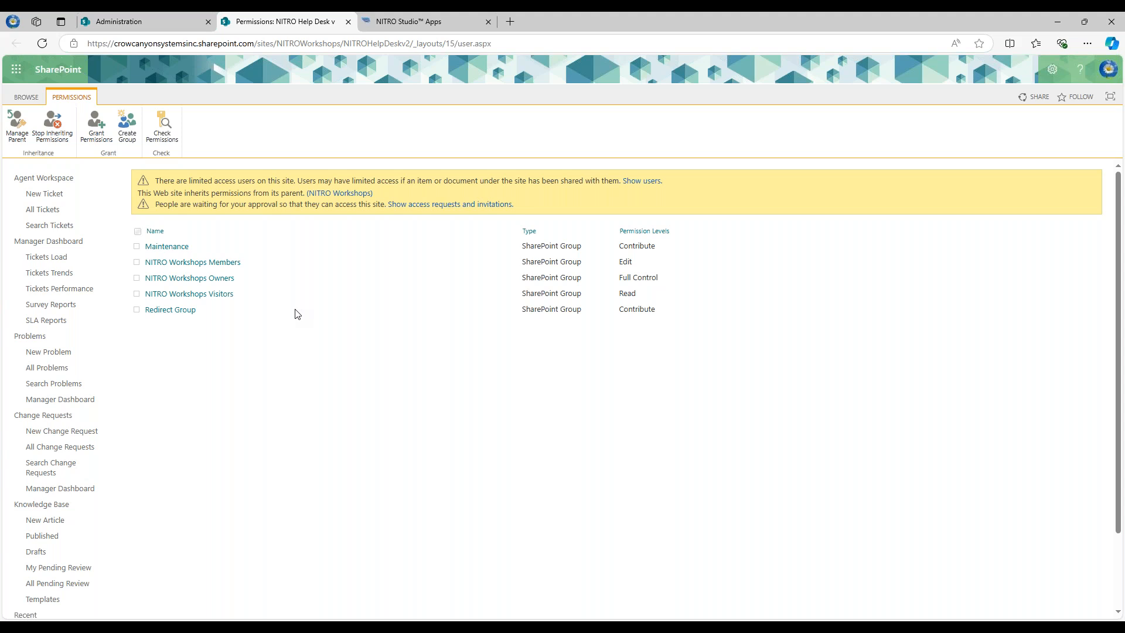
Stop inheriting permissions and create the site groups NITRO Help Desk Visitors, NITRO Help Desk Members and NITRO Help Desk Owners.
{"action": "left_click", "coordinate": [50, 137]}
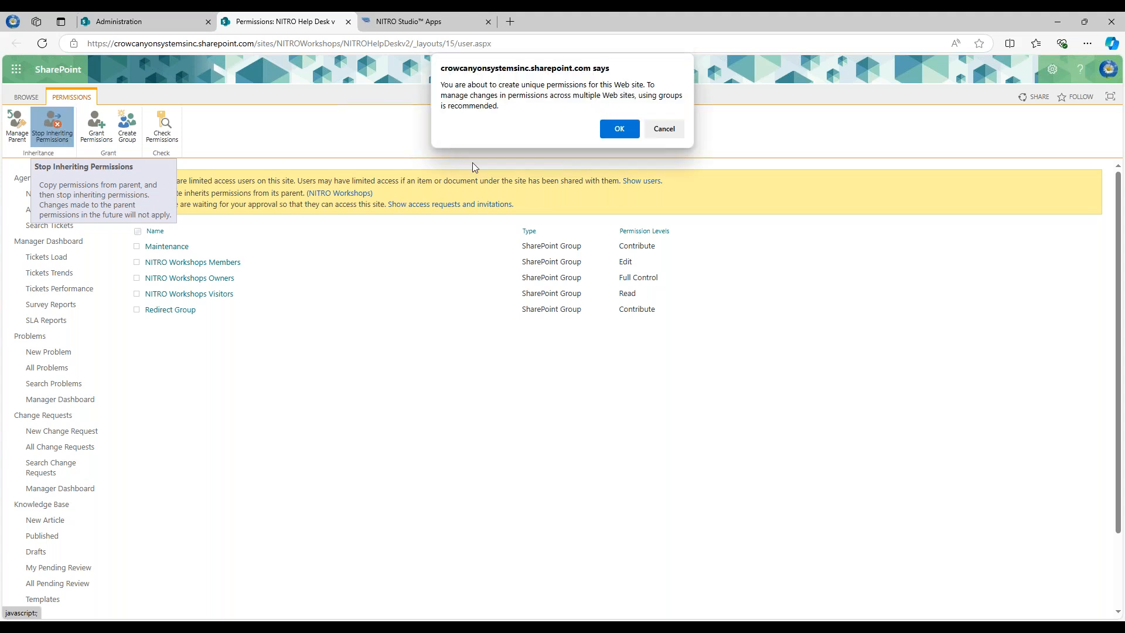
{"action": "left_click", "coordinate": [615, 132]}
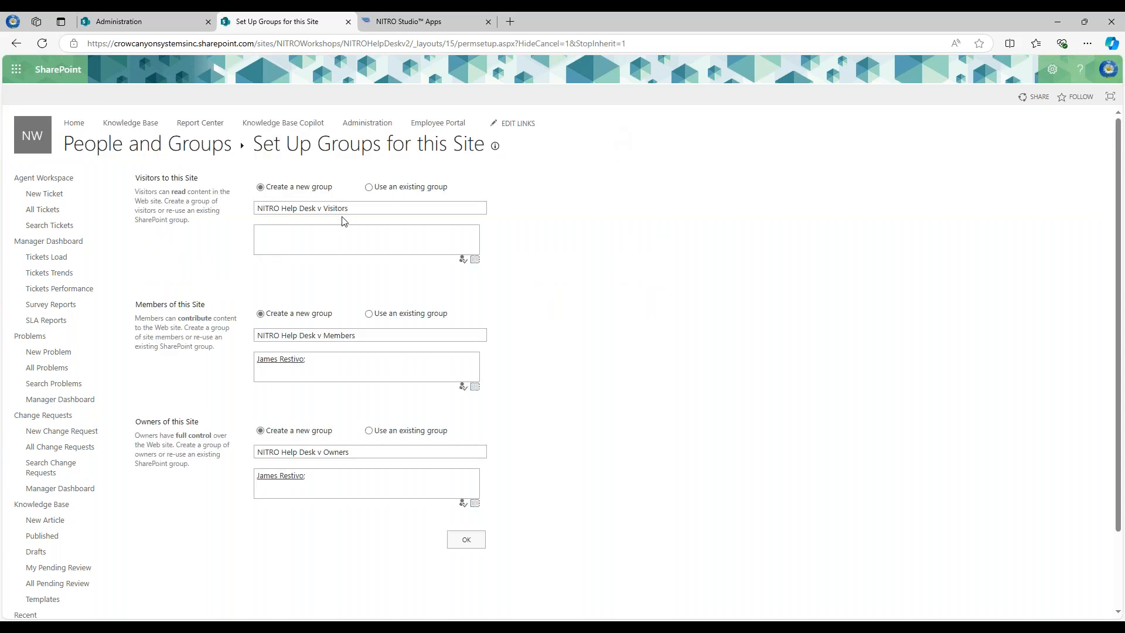
{"action": "double_click", "coordinate": [321, 208]}
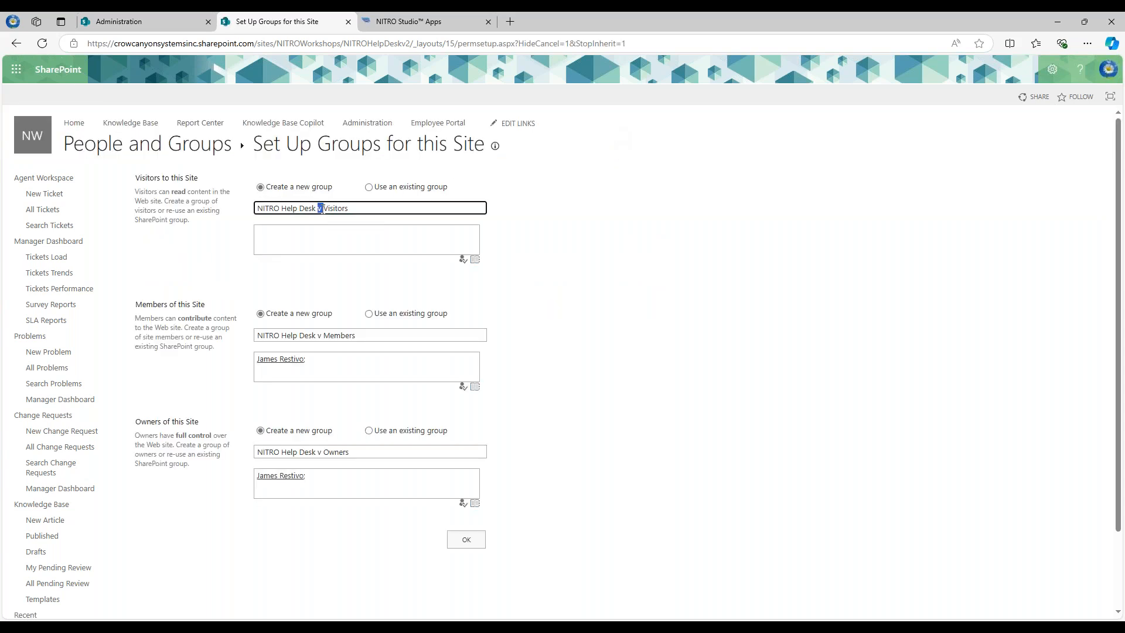
{"action": "type", "text": "\\"}
{"action": "key", "text": "BackSpace"}
{"action": "left_click", "coordinate": [322, 334]}
{"action": "key", "text": "BackSpace"}
{"action": "key", "text": "BackSpace"}
{"action": "left_click", "coordinate": [327, 454]}
{"action": "key", "text": "BackSpace"}
{"action": "key", "text": "BackSpace"}
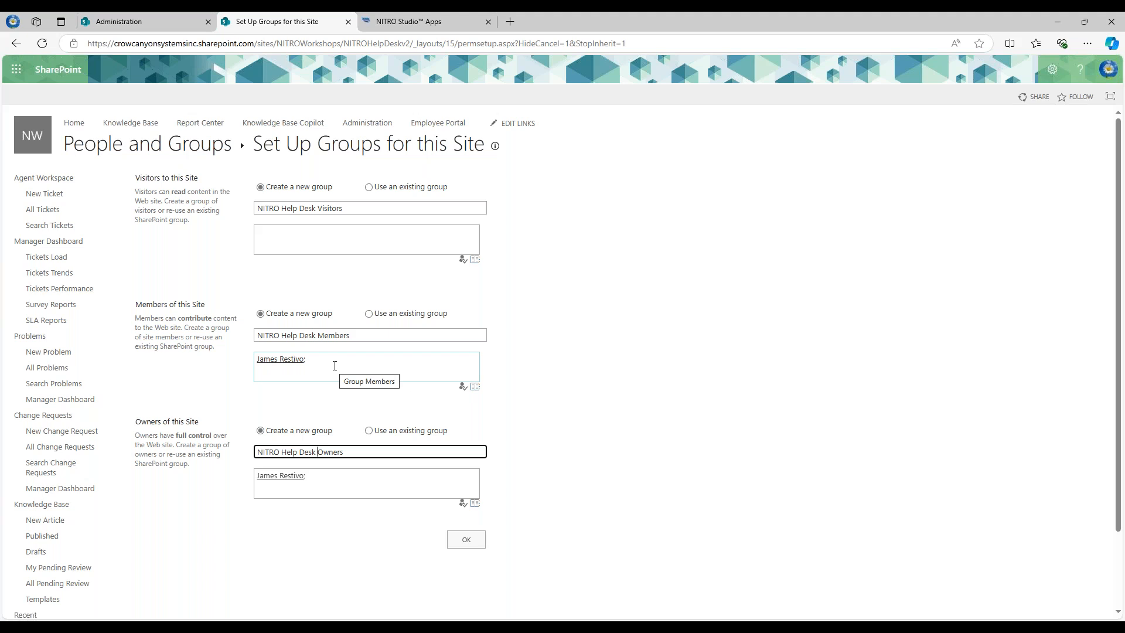
{"action": "left_click", "coordinate": [464, 540]}
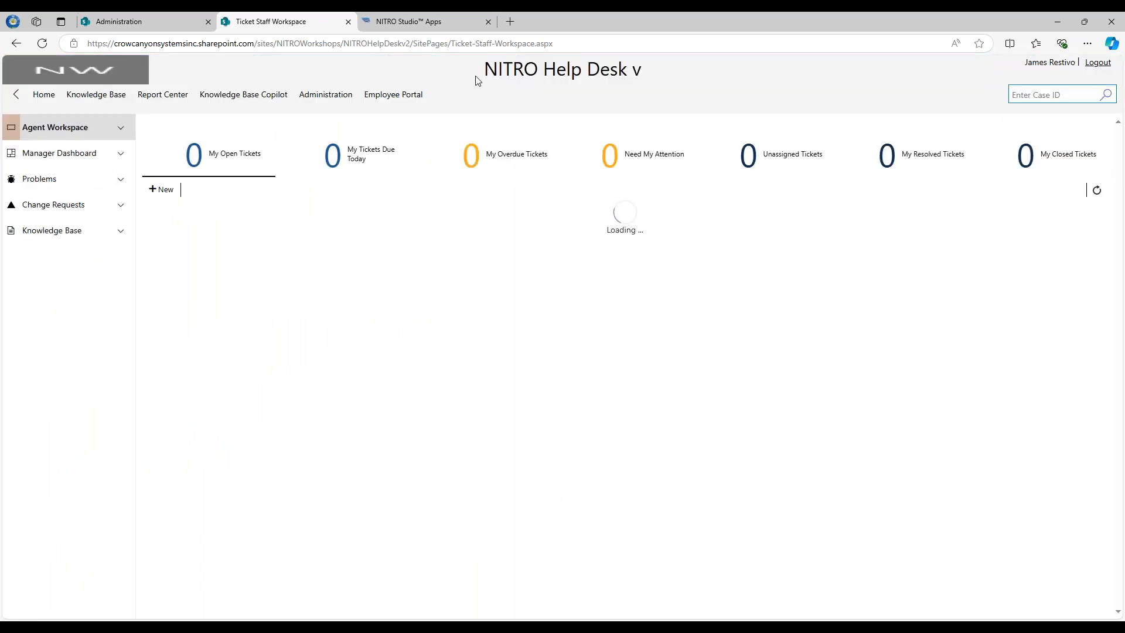
Return to the site permissions page through the administration settings to see the site's groups.
{"action": "left_click", "coordinate": [323, 97]}
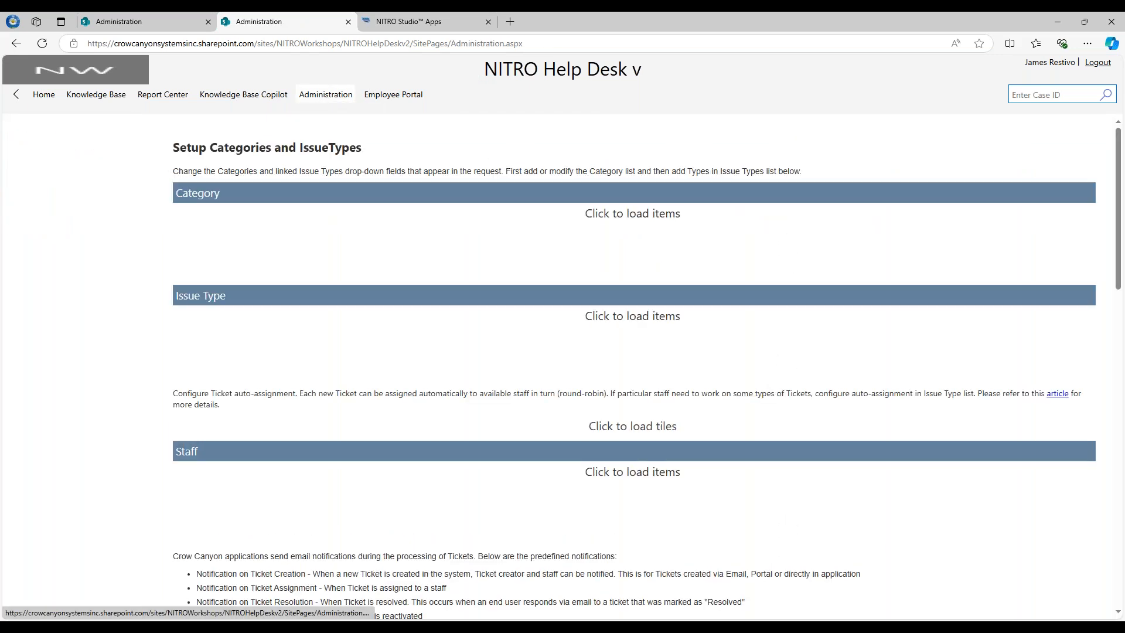
{"action": "left_click", "coordinate": [41, 243]}
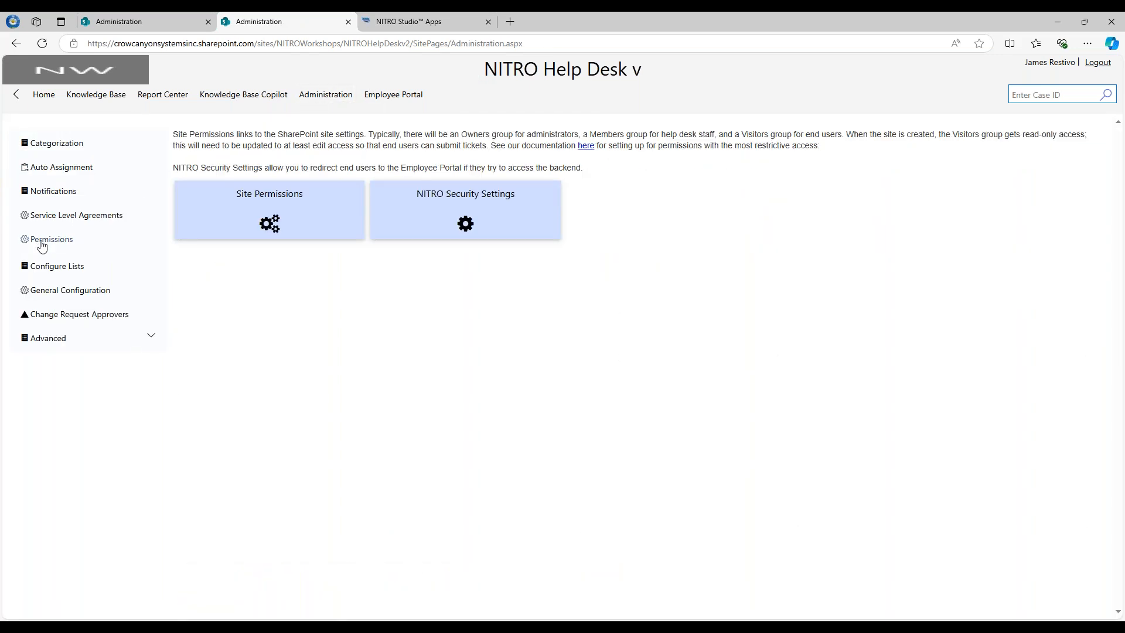
{"action": "left_click", "coordinate": [281, 223]}
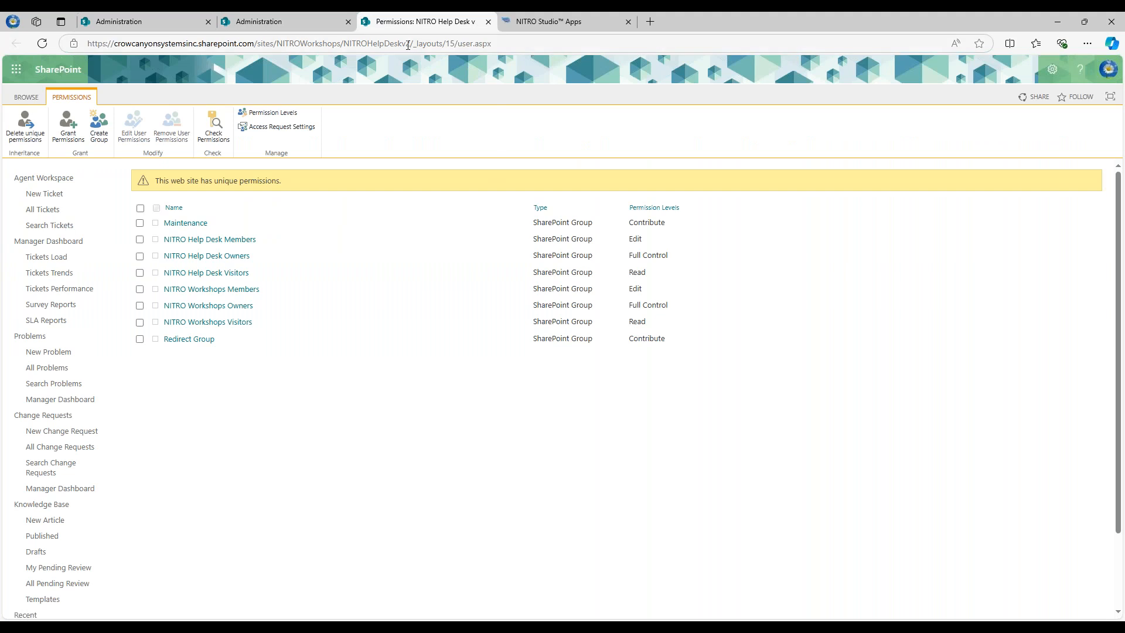
{"action": "left_click_drag", "start_coordinate": [412, 44], "coordinate": [491, 44]}
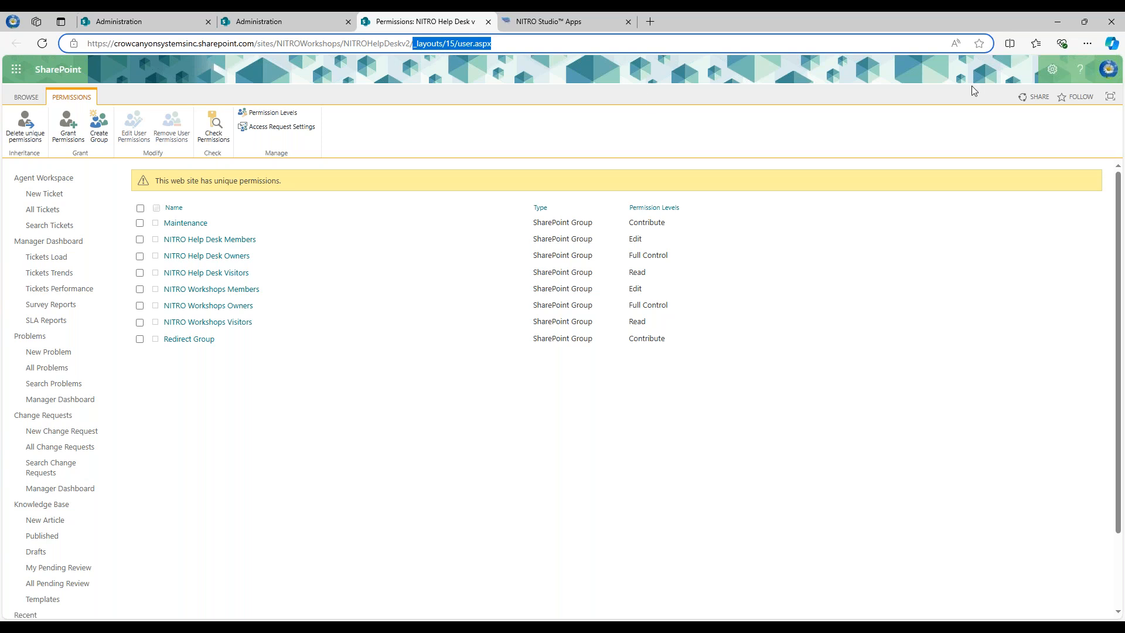
{"action": "left_click", "coordinate": [1050, 72]}
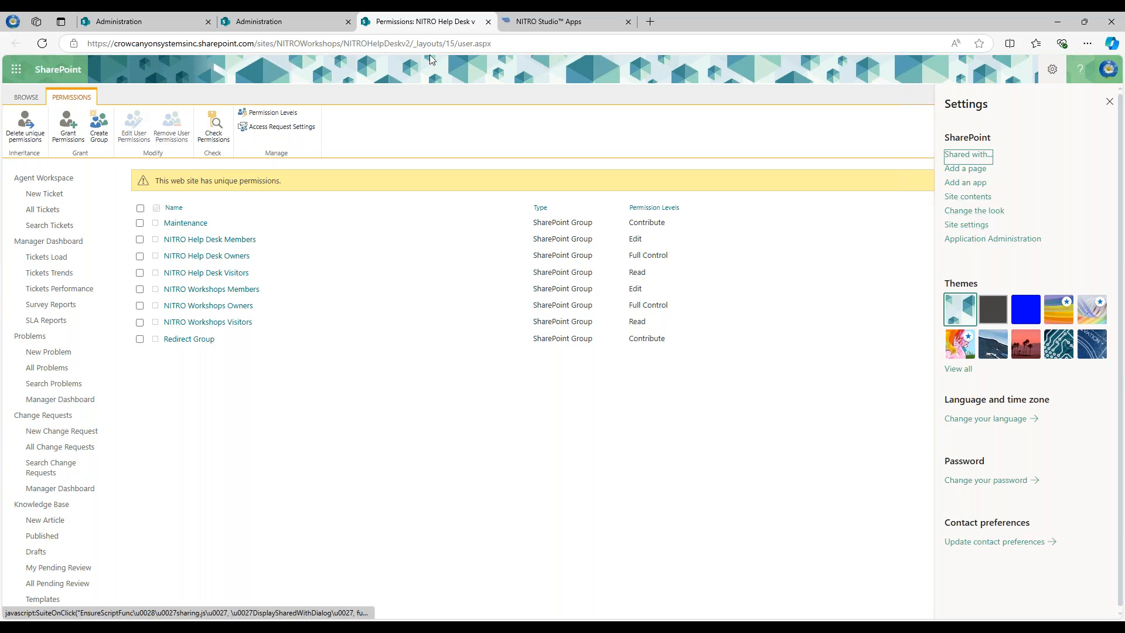
{"action": "left_click_drag", "start_coordinate": [412, 43], "coordinate": [508, 54]}
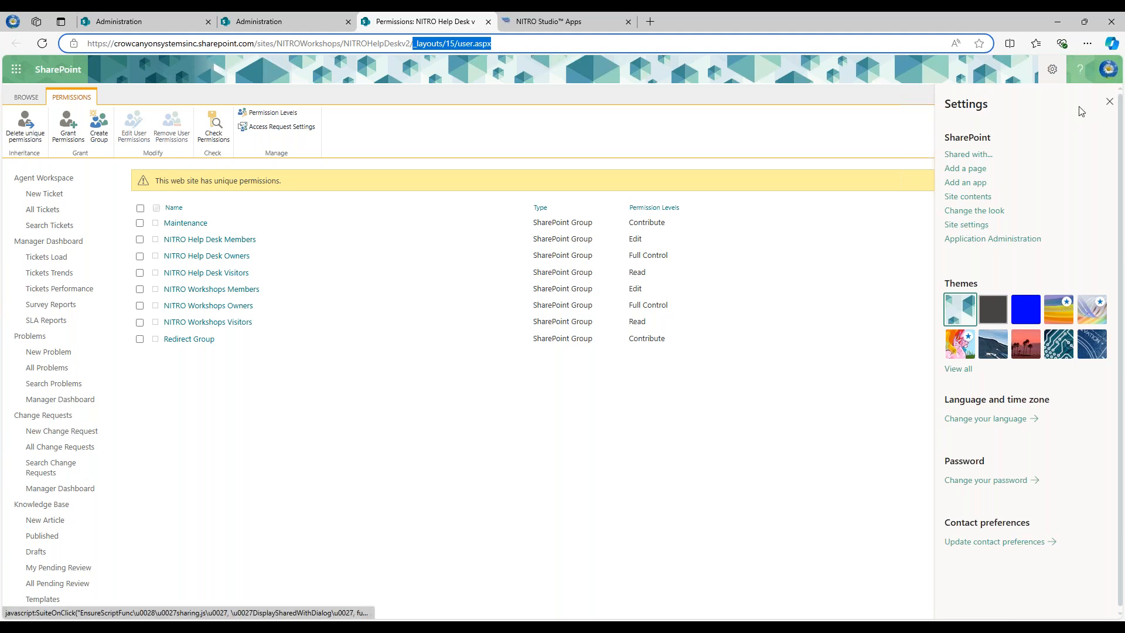
{"action": "left_click", "coordinate": [1107, 103]}
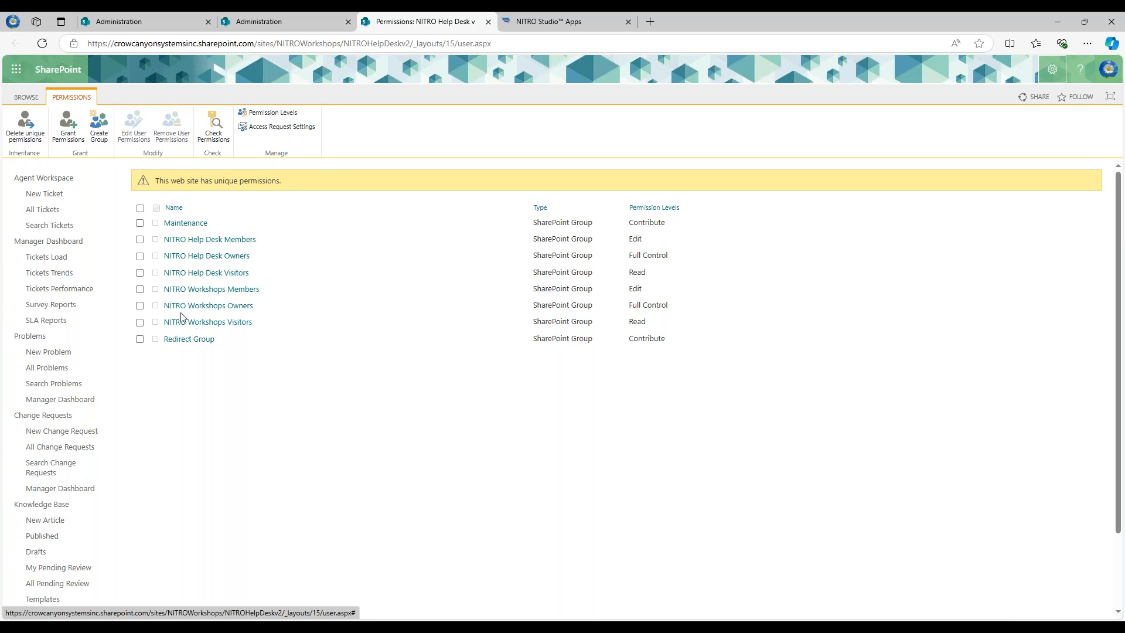
Remove the site permissions of the NITRO Workshops Members, NITRO Workshops Owners and NITRO Workshops Visitors groups.
{"action": "left_click", "coordinate": [140, 322]}
{"action": "left_click", "coordinate": [139, 305]}
{"action": "left_click", "coordinate": [140, 288]}
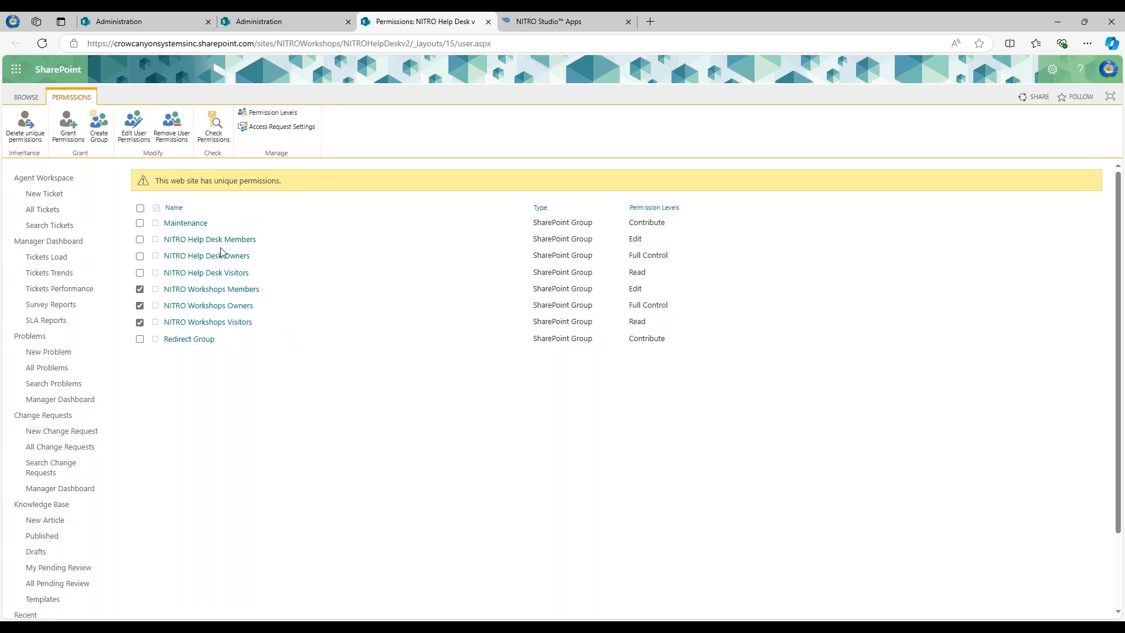
{"action": "left_click", "coordinate": [171, 137]}
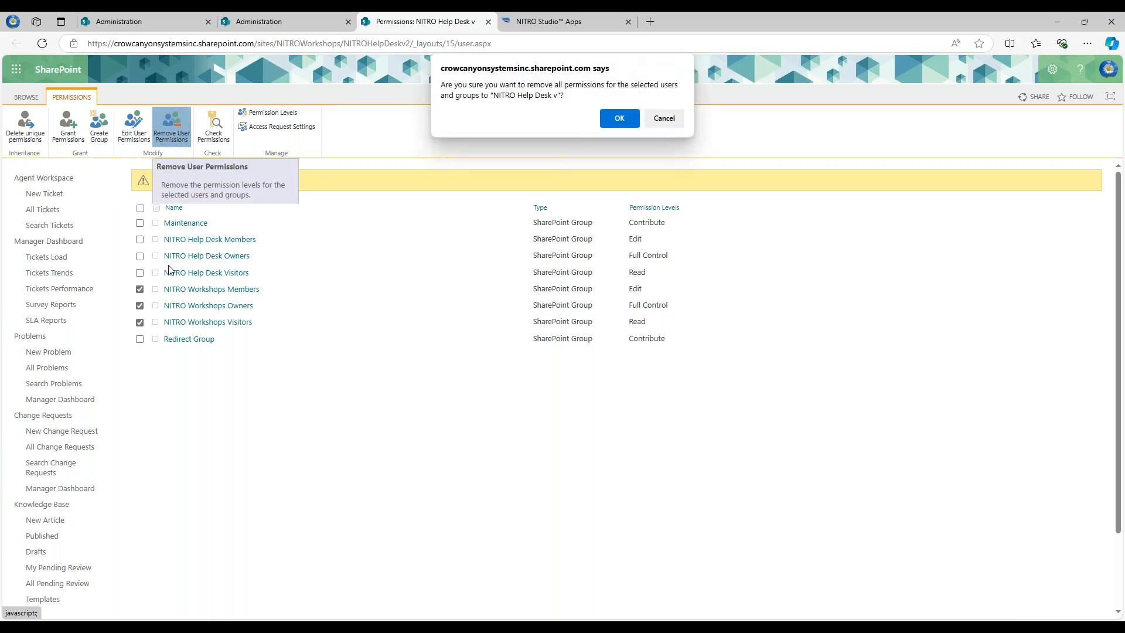
{"action": "left_click", "coordinate": [616, 120]}
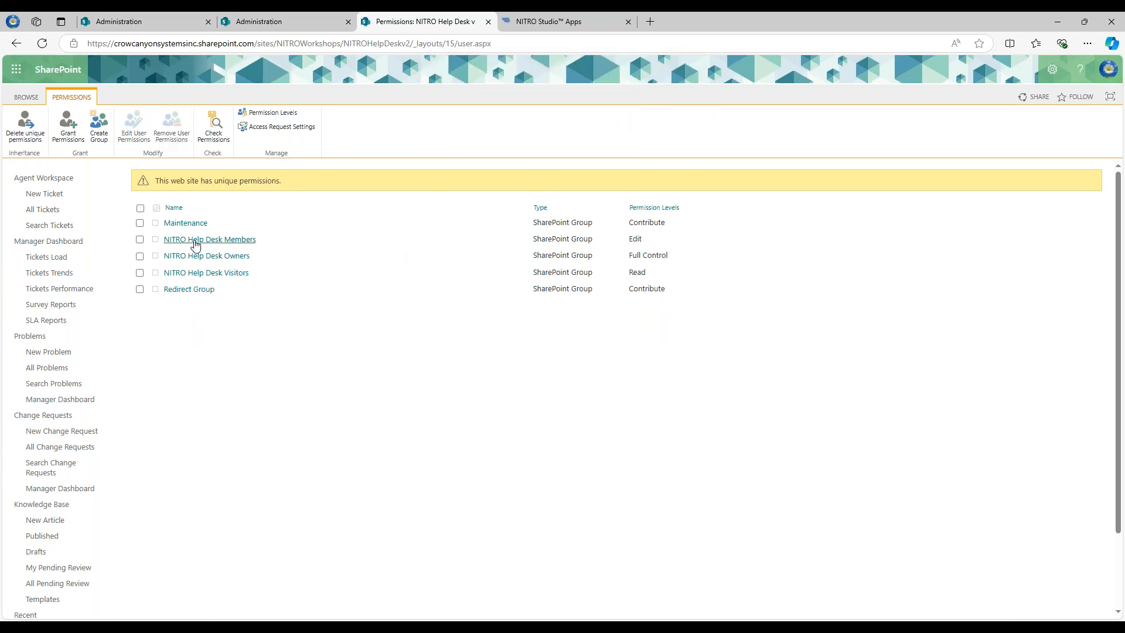
Open the NITRO Help Desk Members group and review its options for adding users, user actions and group settings.
{"action": "left_click", "coordinate": [229, 244]}
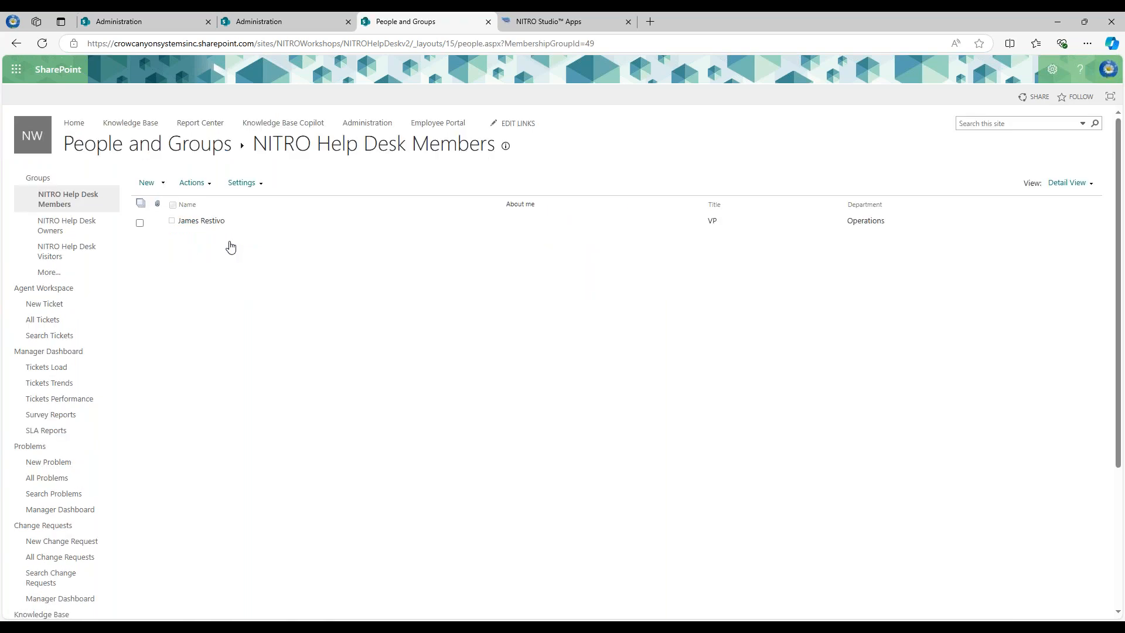
{"action": "left_click", "coordinate": [165, 184]}
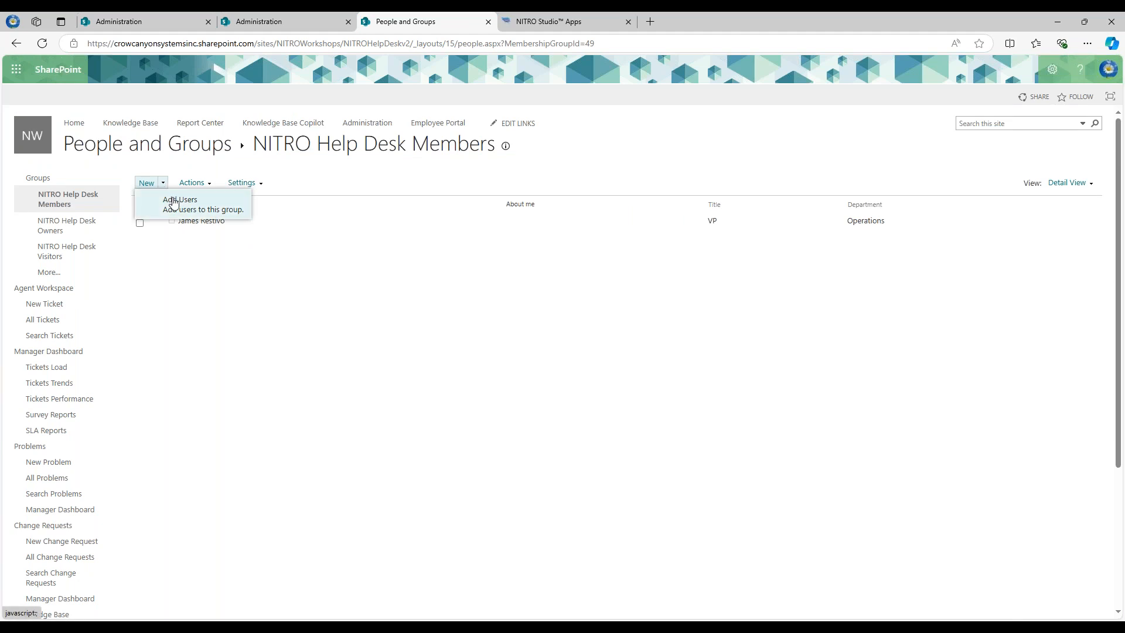
{"action": "left_click", "coordinate": [211, 185]}
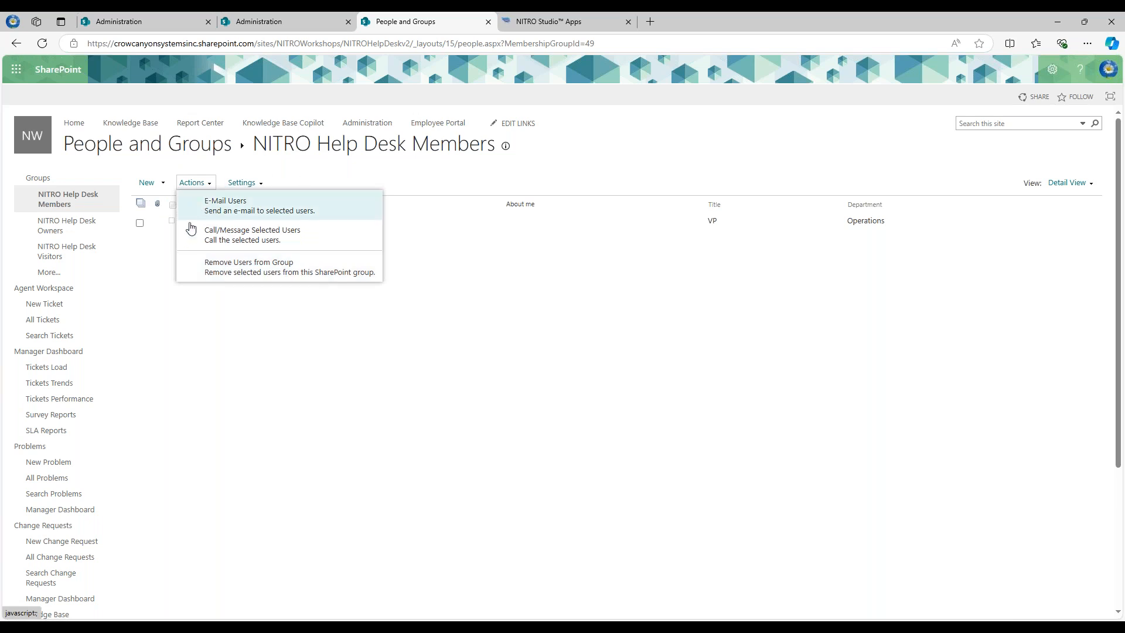
{"action": "left_click", "coordinate": [282, 182]}
{"action": "left_click", "coordinate": [246, 183]}
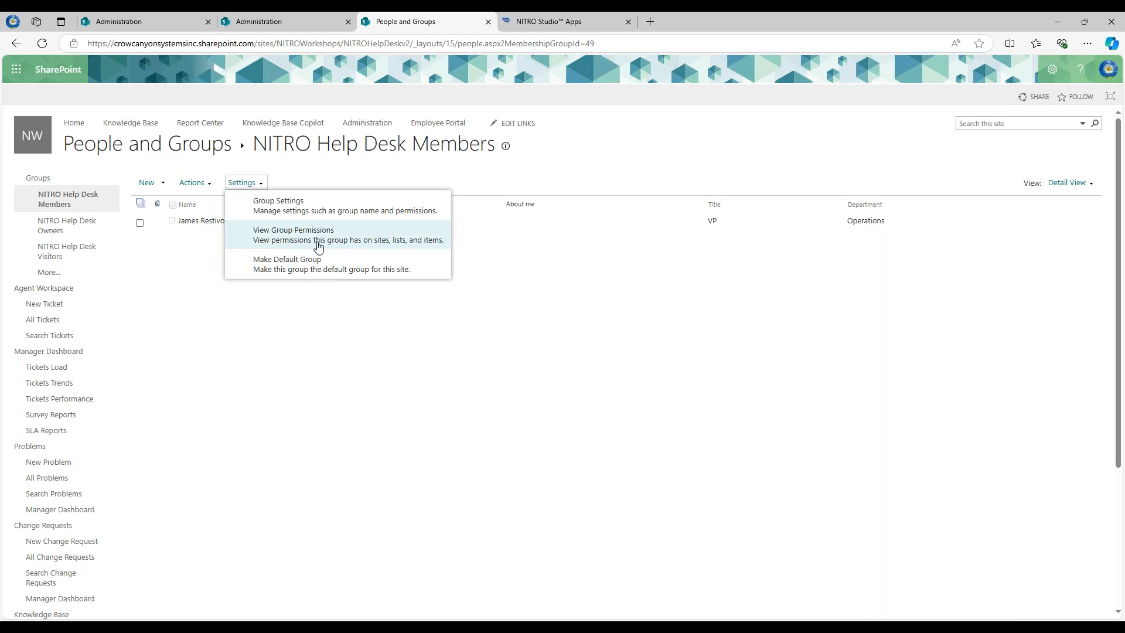
{"action": "left_click", "coordinate": [349, 175]}
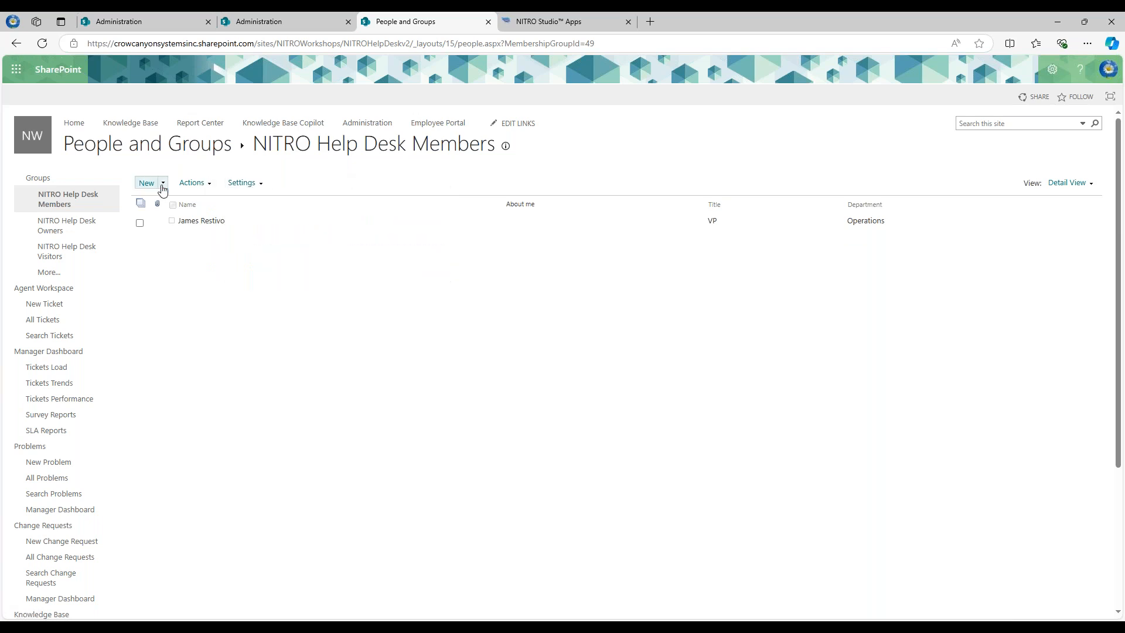
Add a demo user to the NITRO Help Desk Members group without sending an email invitation.
{"action": "left_click", "coordinate": [164, 183]}
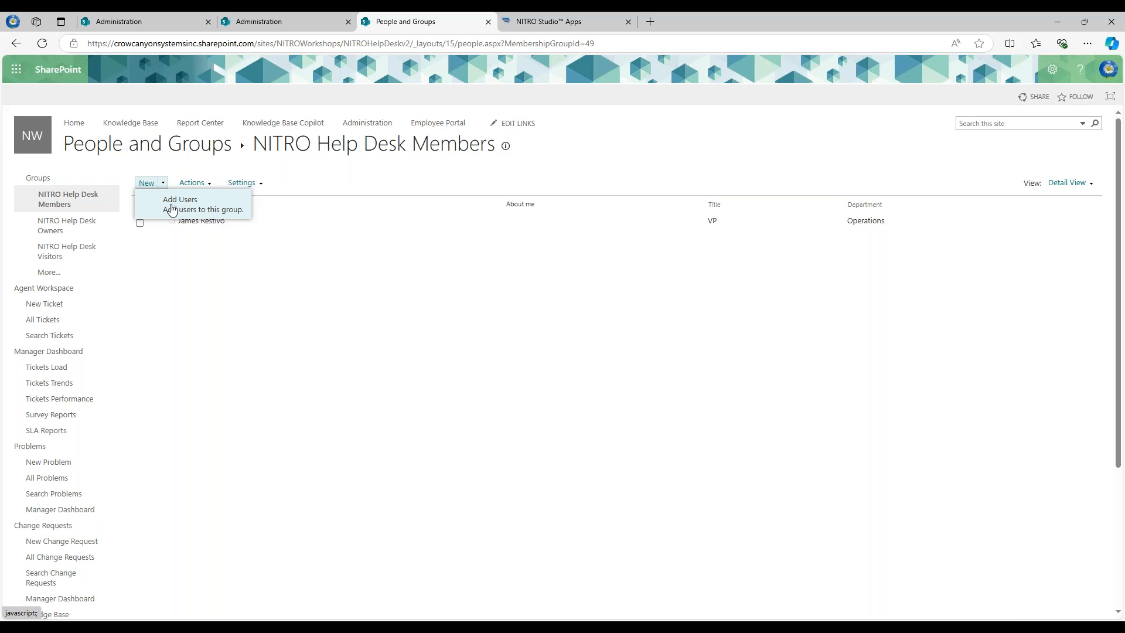
{"action": "left_click", "coordinate": [172, 209]}
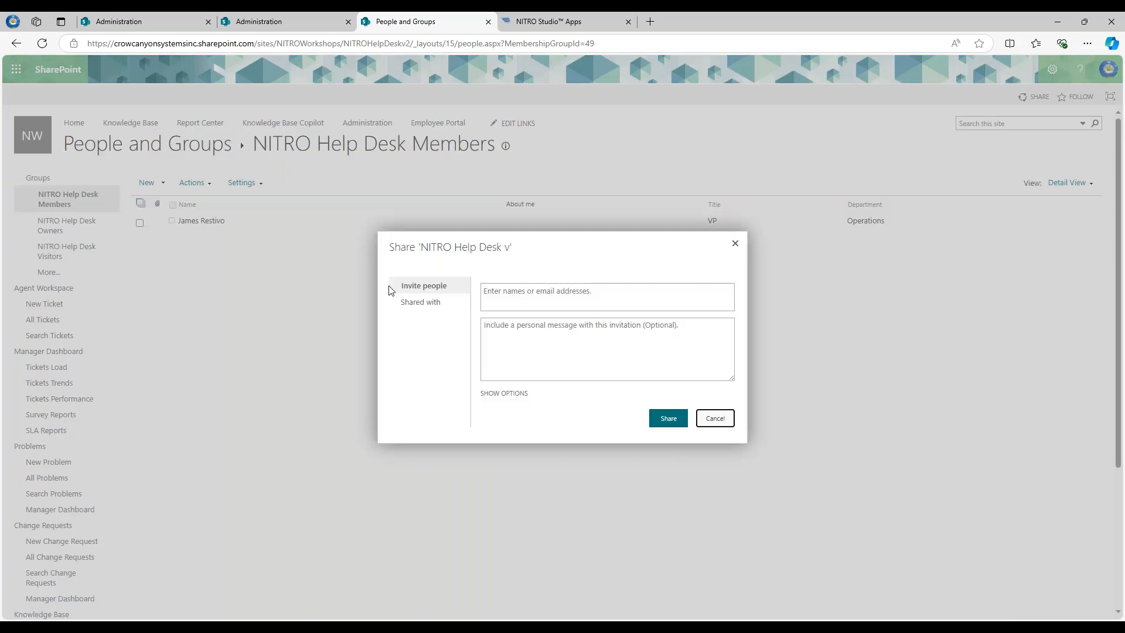
{"action": "left_click", "coordinate": [492, 394]}
{"action": "left_click", "coordinate": [508, 409]}
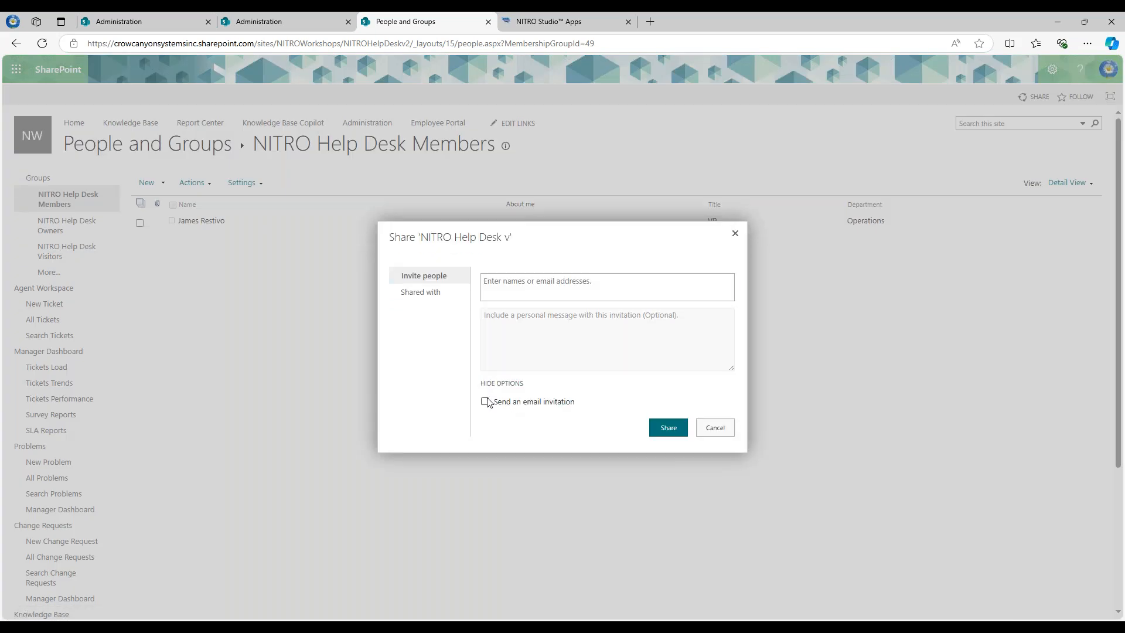
{"action": "left_click", "coordinate": [533, 285]}
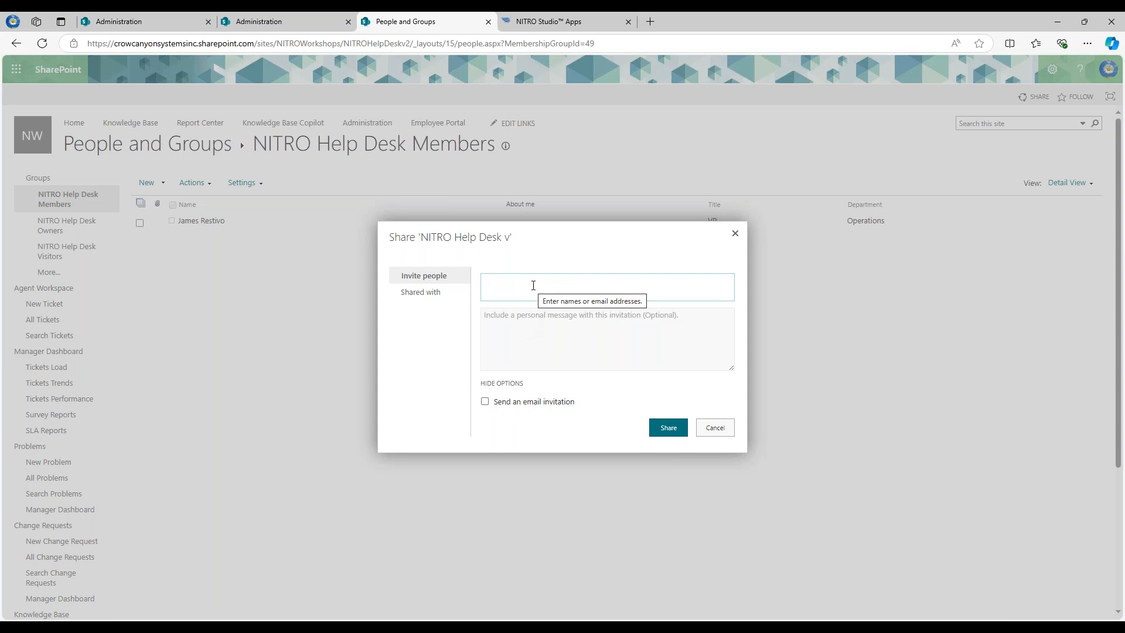
{"action": "type", "text": "edi"}
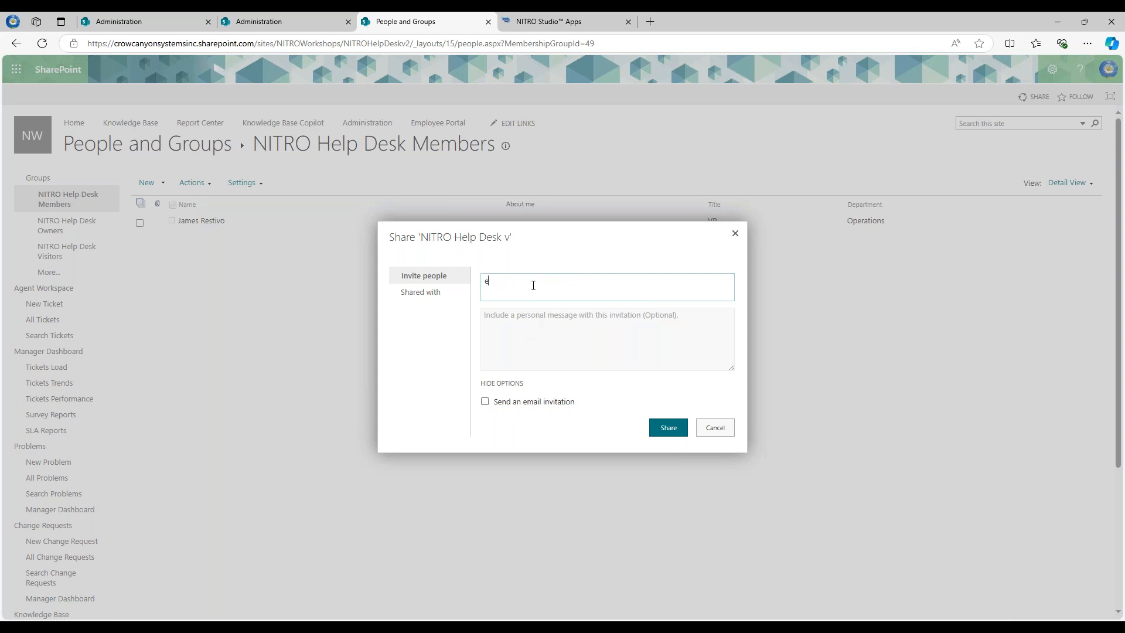
{"action": "key", "text": "BackSpace"}
{"action": "key", "text": "BackSpace"}
{"action": "type", "text": "ric"}
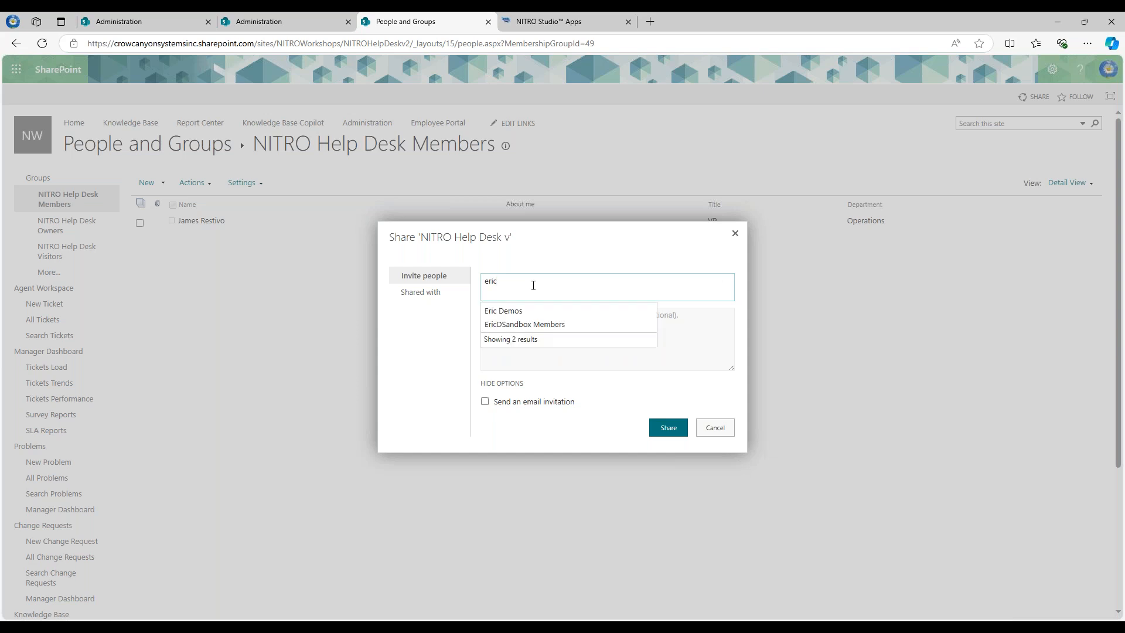
{"action": "key", "text": "Down"}
{"action": "key", "text": "Return"}
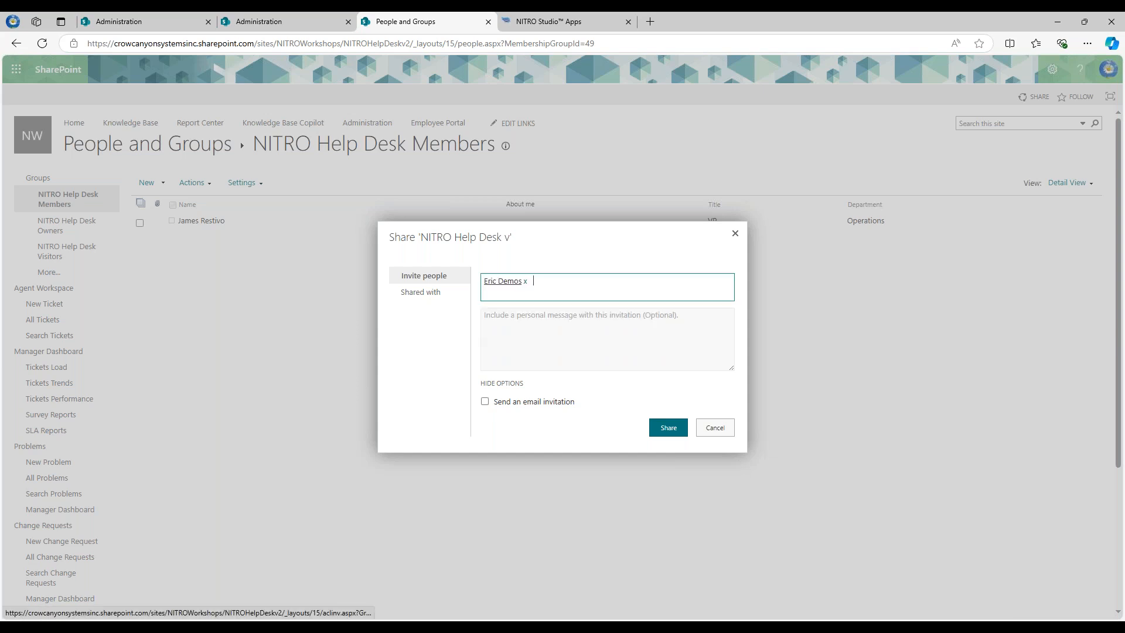
{"action": "left_click", "coordinate": [669, 428]}
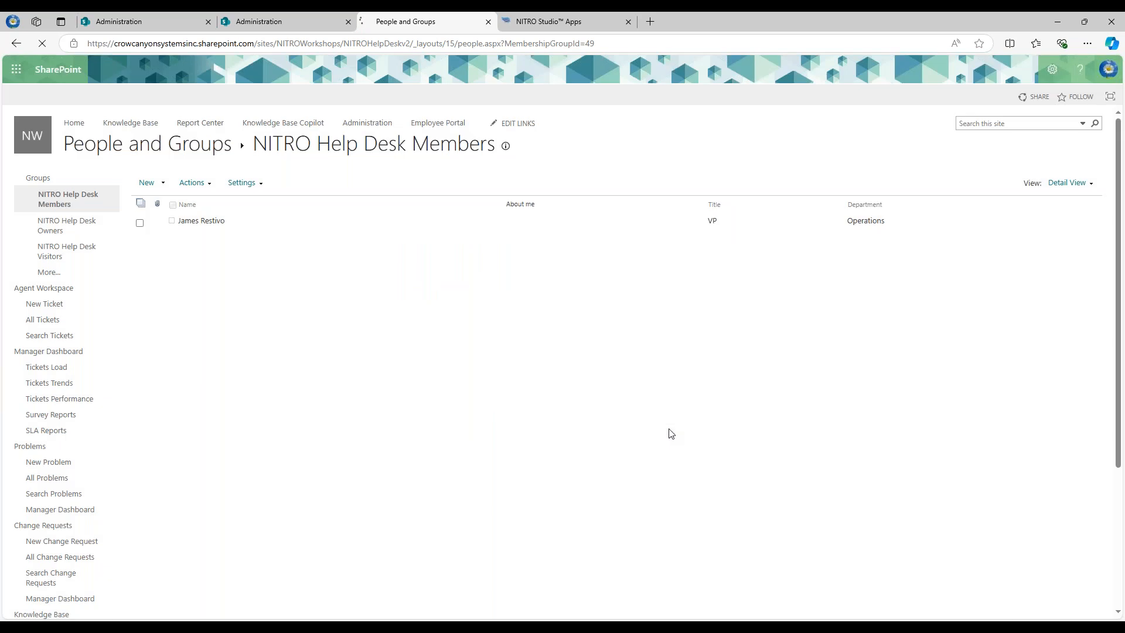
{"action": "left_click", "coordinate": [164, 184]}
{"action": "left_click", "coordinate": [179, 196]}
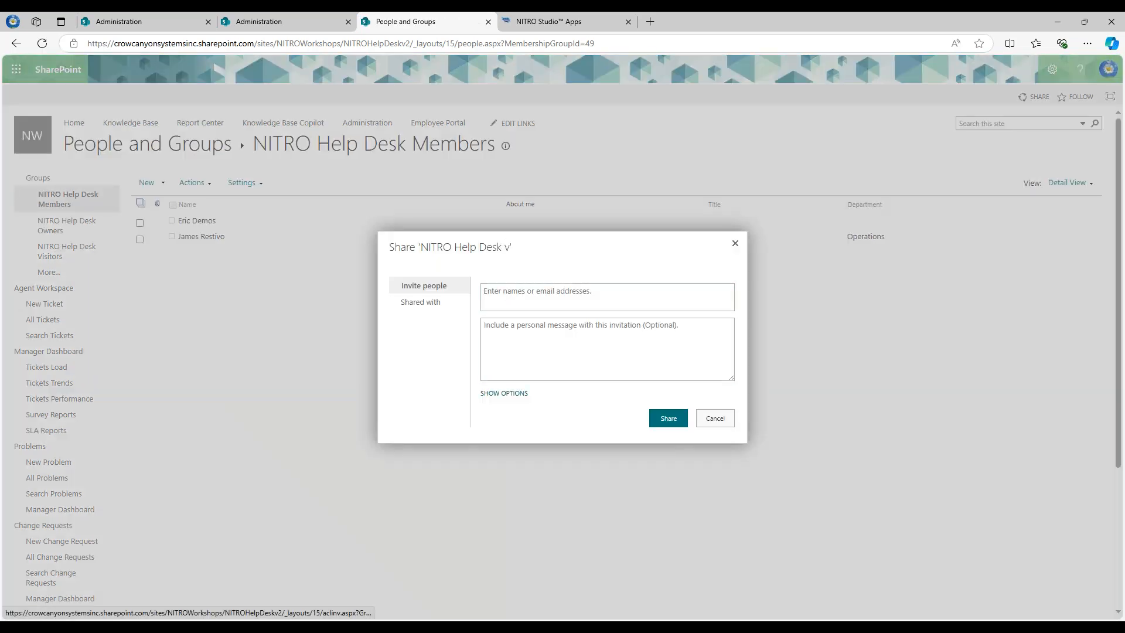
{"action": "left_click", "coordinate": [504, 393]}
{"action": "left_click", "coordinate": [514, 403]}
{"action": "left_click", "coordinate": [539, 278]}
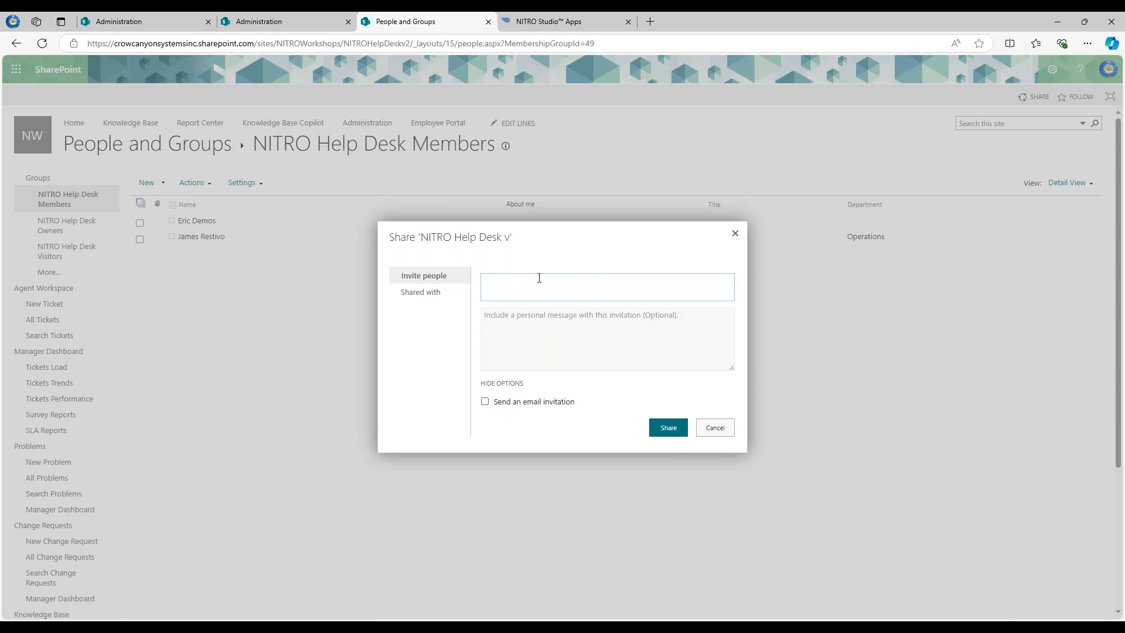
{"action": "type", "text": "nitro workshop"}
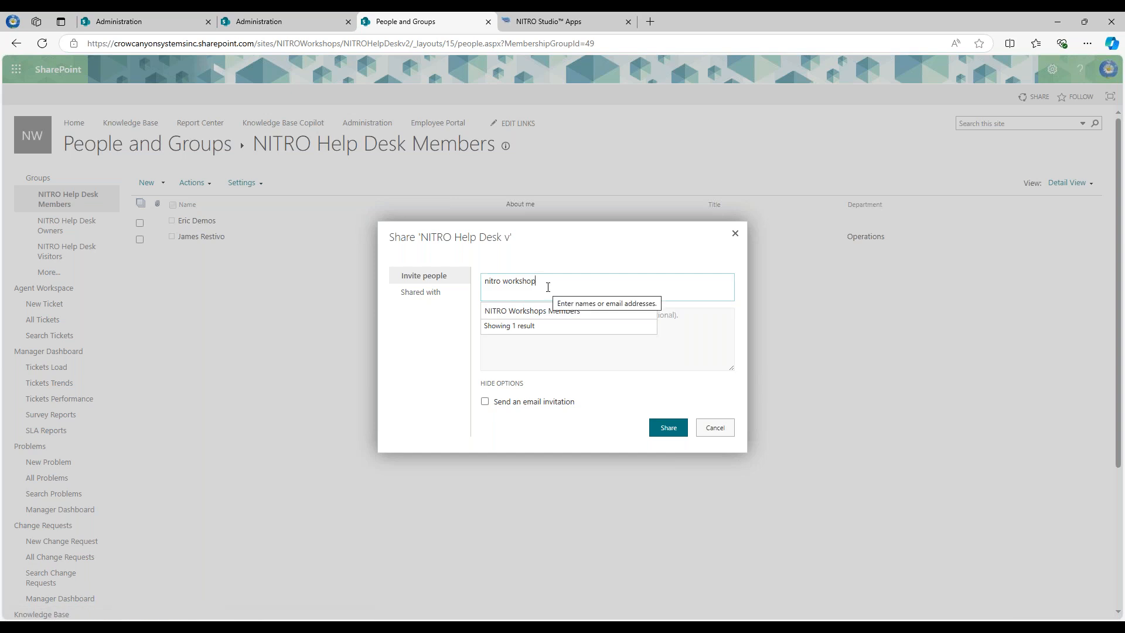
{"action": "left_click_drag", "start_coordinate": [546, 281], "coordinate": [463, 282]}
{"action": "left_click_drag", "start_coordinate": [535, 284], "coordinate": [472, 283]}
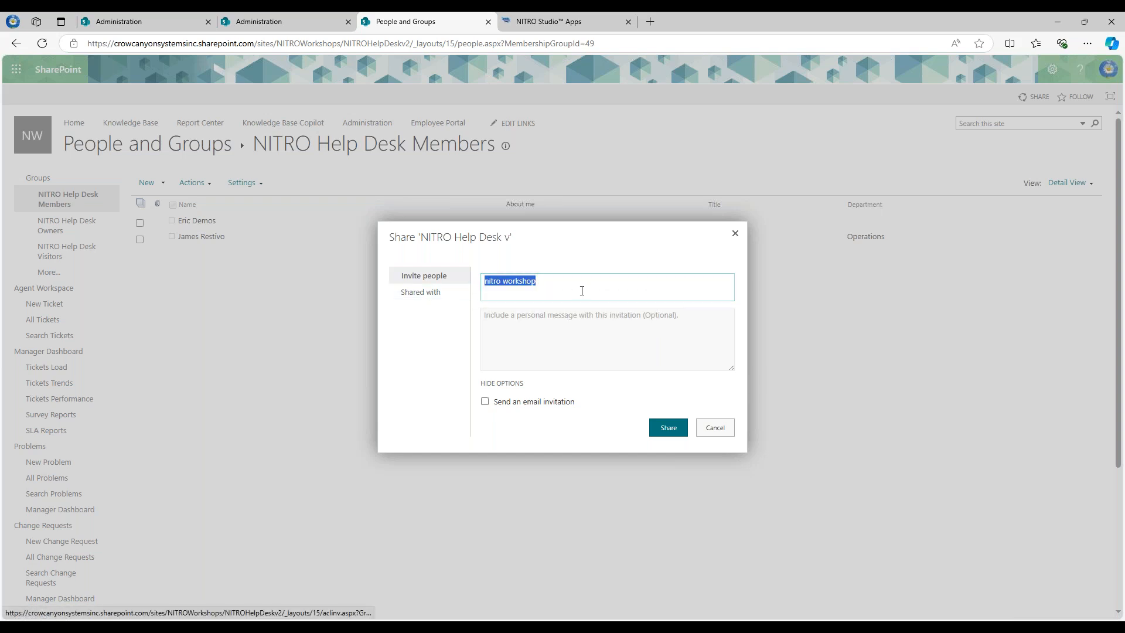
{"action": "key", "text": "BackSpace"}
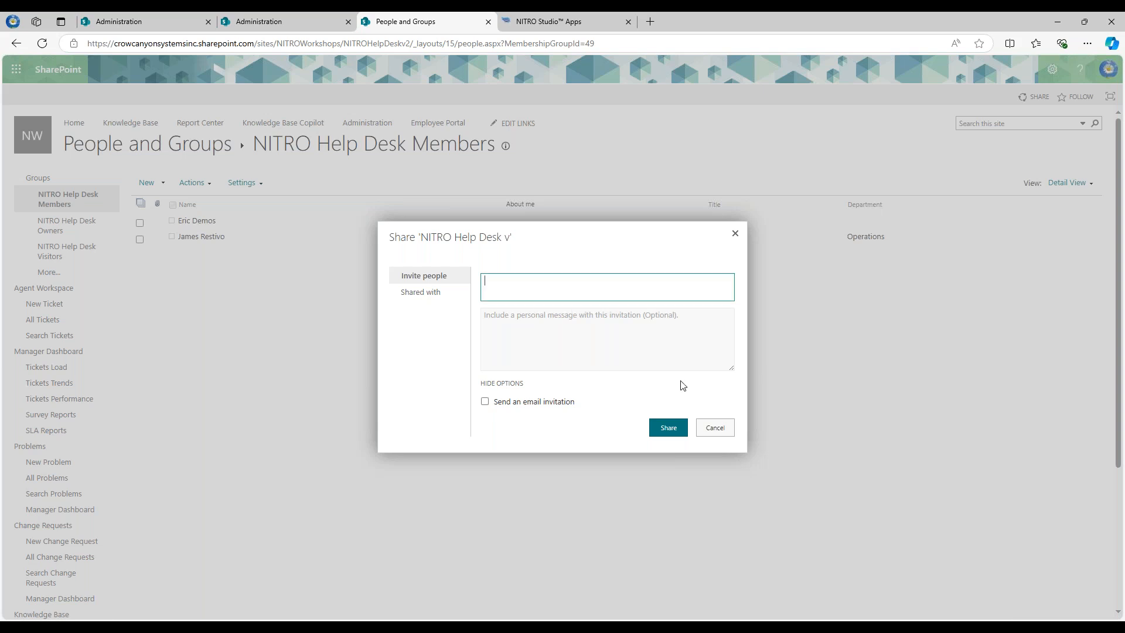
{"action": "left_click", "coordinate": [715, 428]}
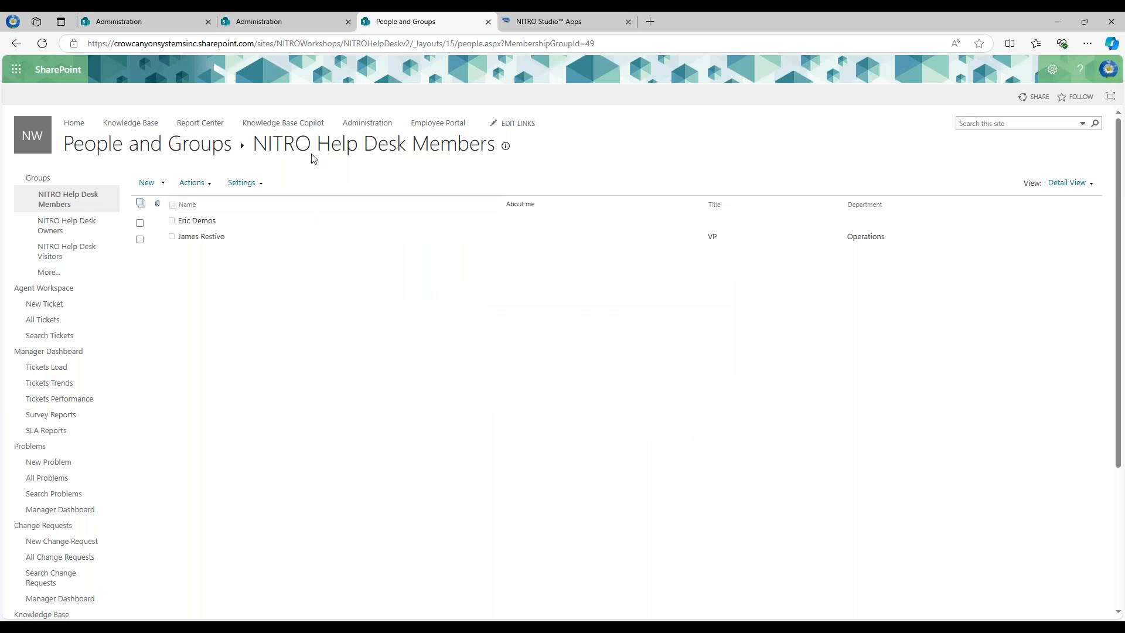
Return to the NITRO Help Desk site's permissions page and look at its available permission levels.
{"action": "left_click", "coordinate": [16, 43]}
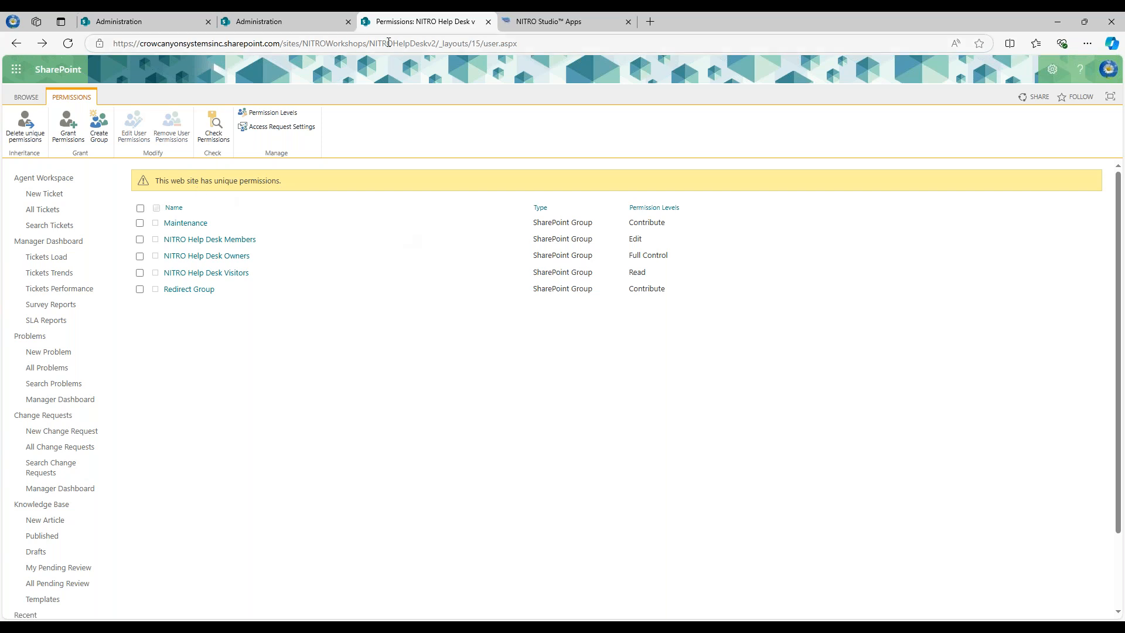
{"action": "left_click_drag", "start_coordinate": [370, 43], "coordinate": [437, 42]}
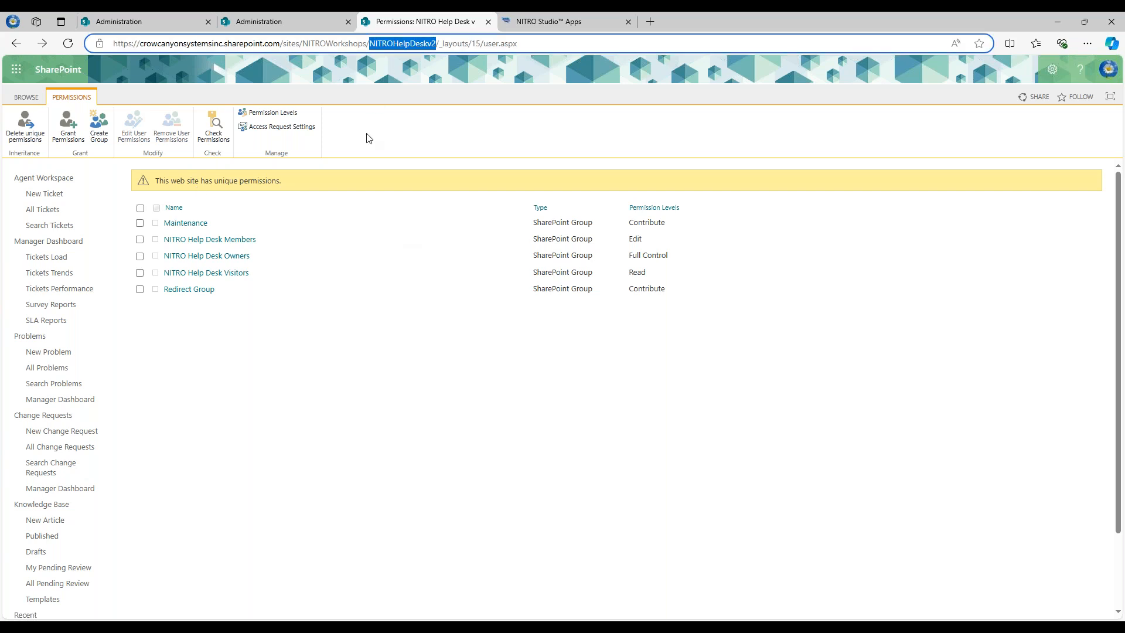
{"action": "left_click", "coordinate": [270, 114]}
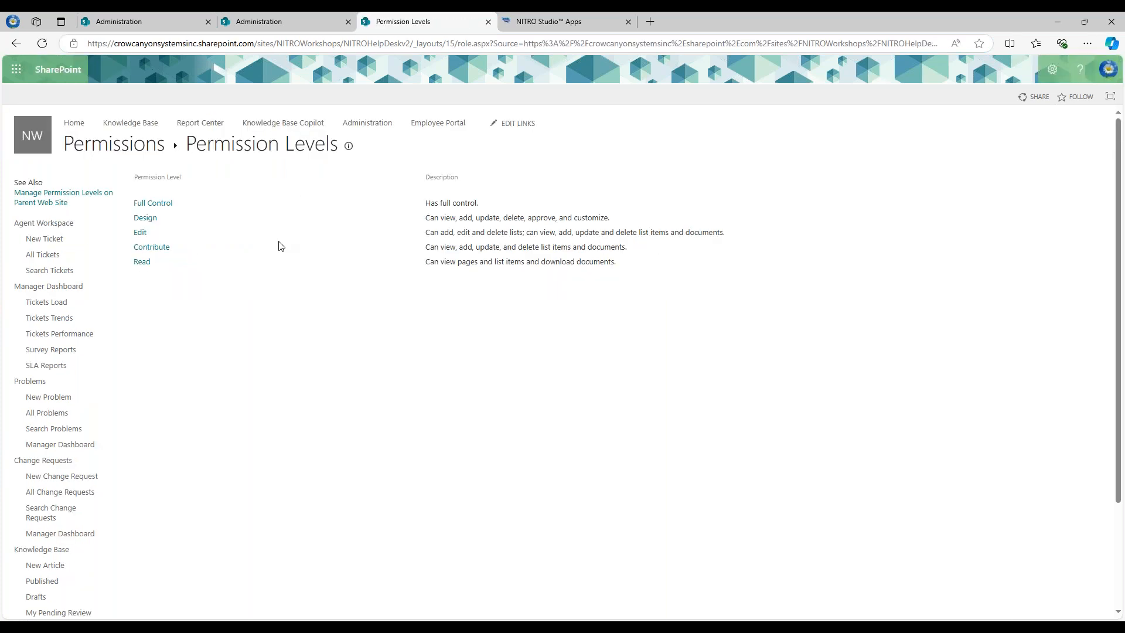
{"action": "left_click", "coordinate": [18, 44]}
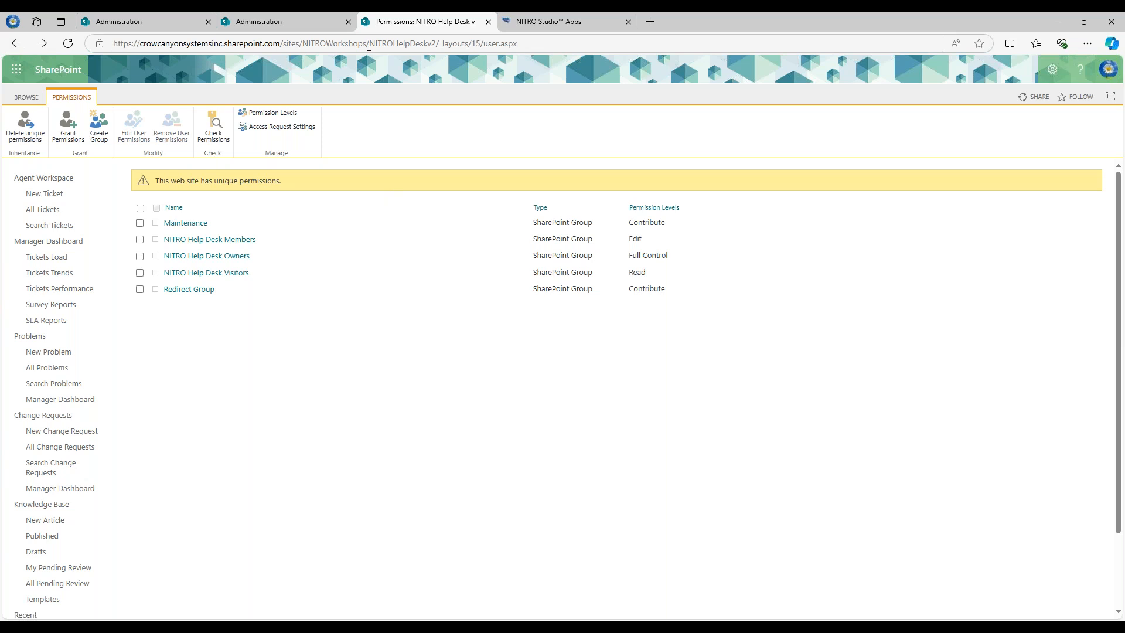
Go to the parent NITROWorkshops site's permissions page through its address and open its permission levels.
{"action": "left_click_drag", "start_coordinate": [367, 45], "coordinate": [410, 47]}
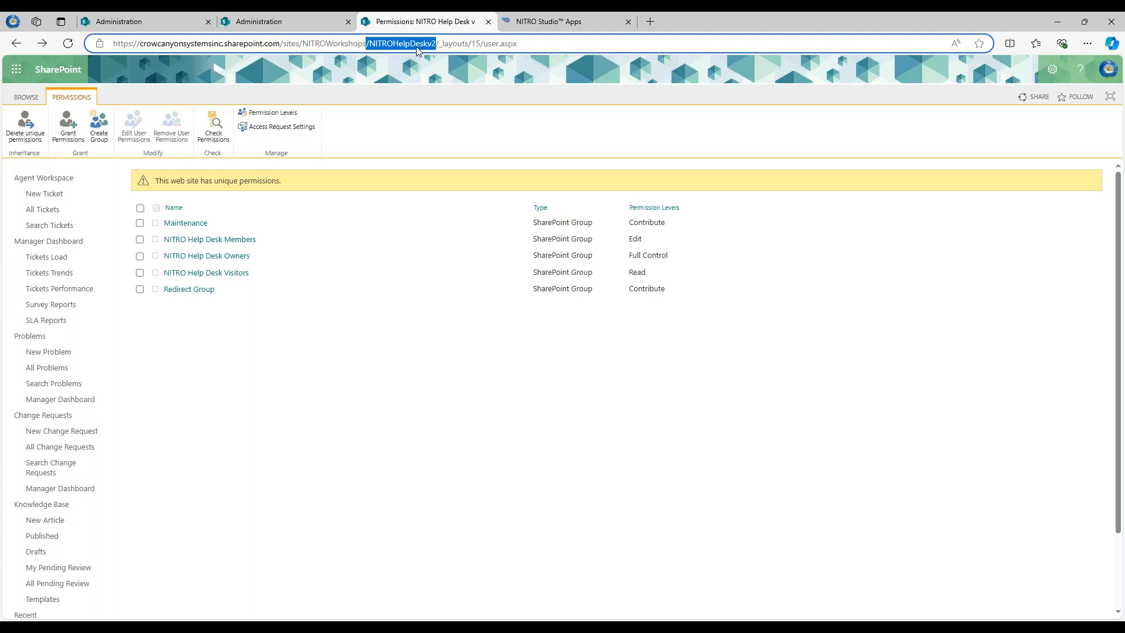
{"action": "key", "text": "BackSpace"}
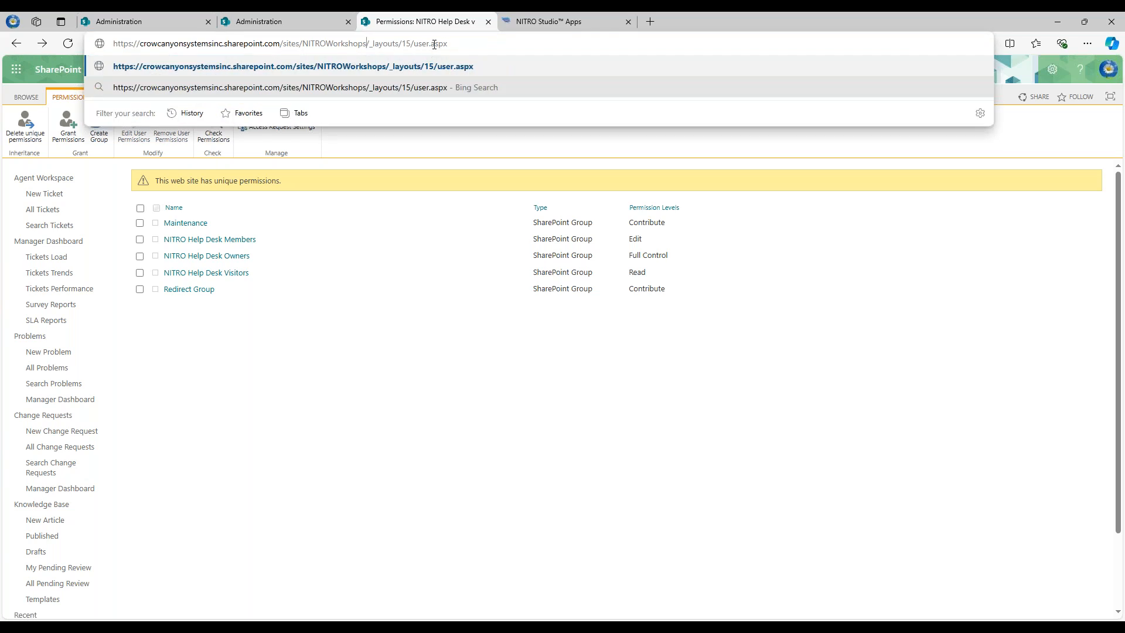
{"action": "type", "text": "/NITROWorkshops"}
{"action": "key", "text": "Return"}
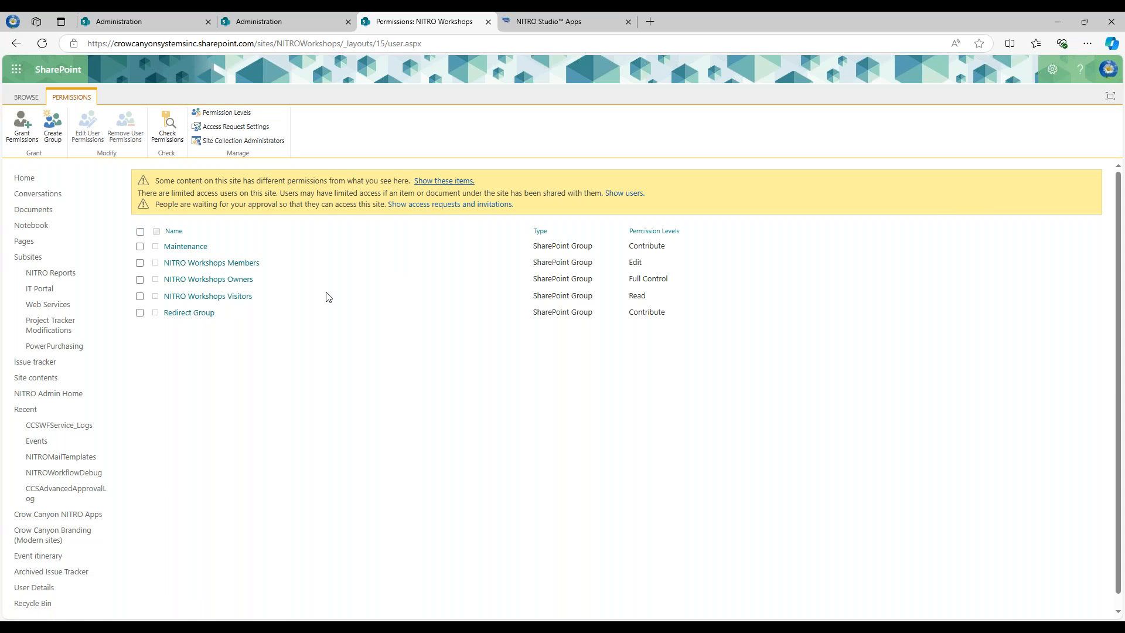
{"action": "left_click", "coordinate": [221, 115]}
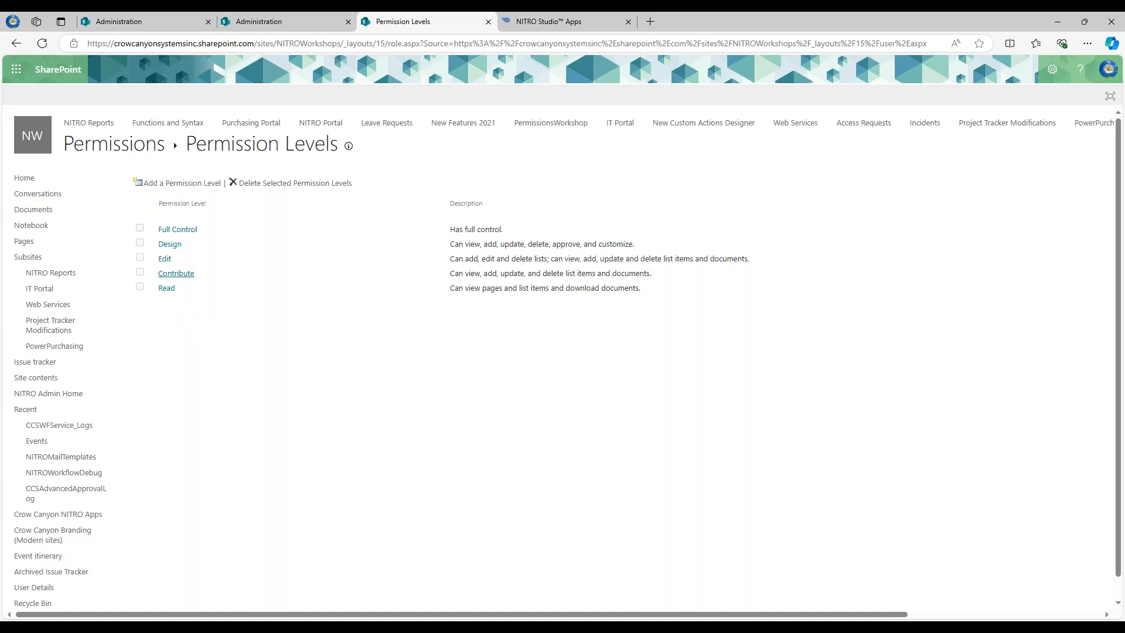
Open the Contribute permission level and start a copy of it.
{"action": "left_click", "coordinate": [175, 273]}
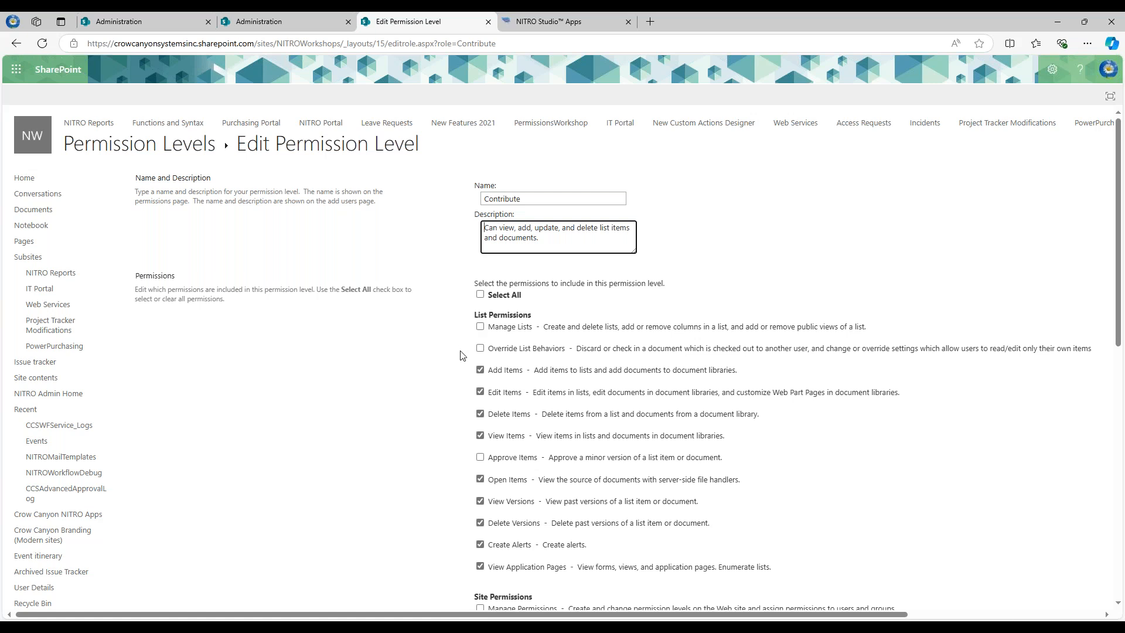
{"action": "scroll", "coordinate": [462, 355], "scroll_direction": "down", "scroll_amount": 1}
{"action": "scroll", "coordinate": [461, 355], "scroll_direction": "down", "scroll_amount": 8}
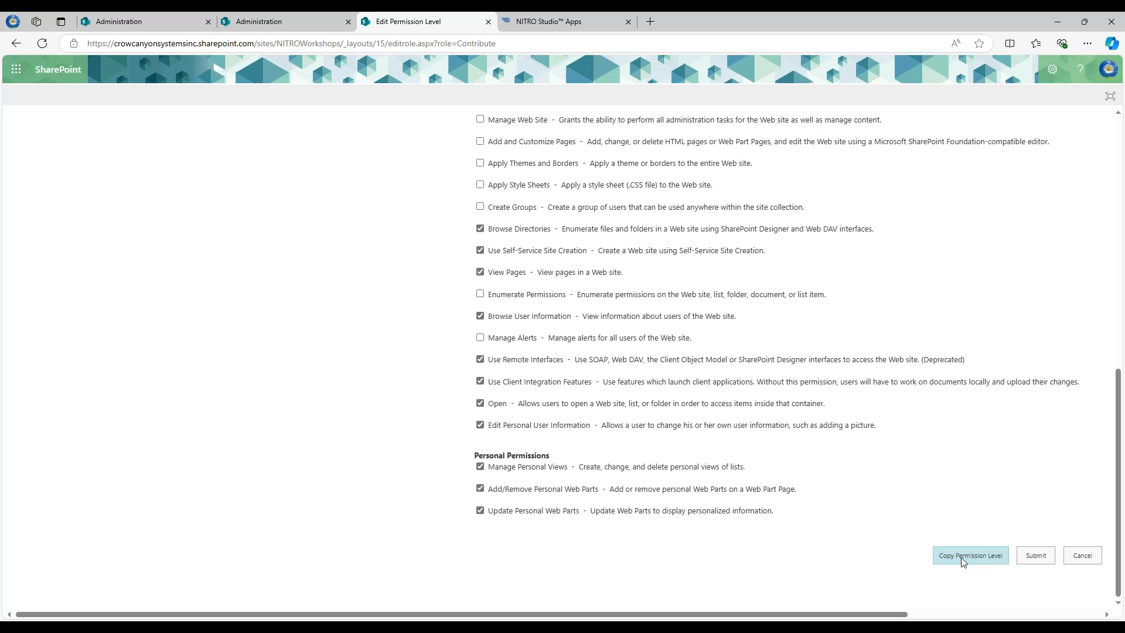
{"action": "left_click", "coordinate": [963, 562]}
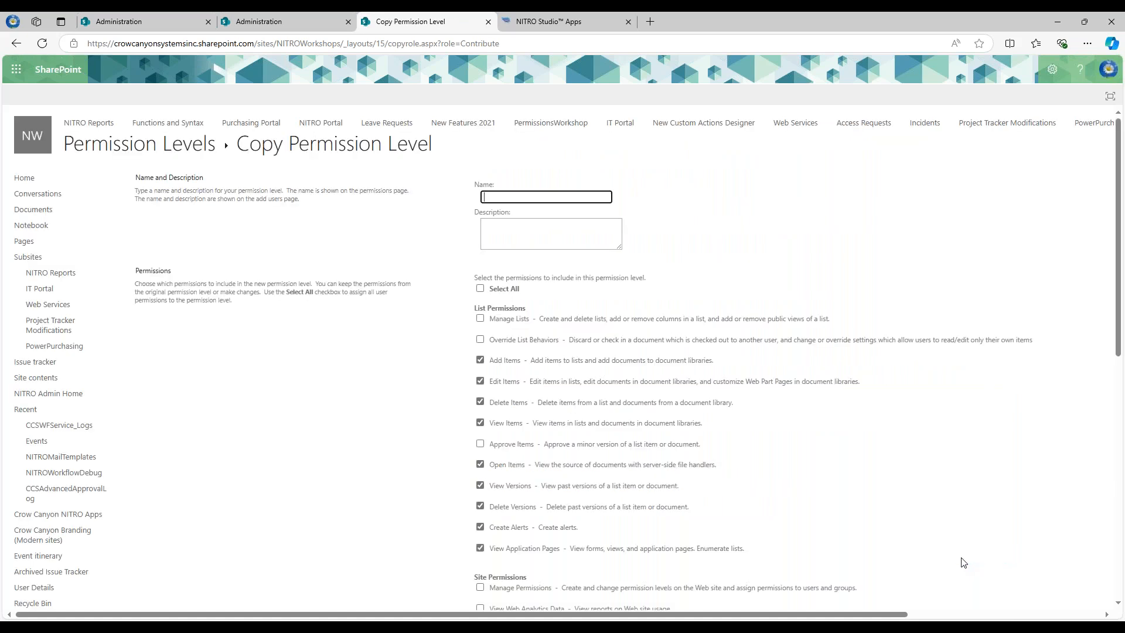
Look through the permissions in the copy and name the permission level Contribute without Delete.
{"action": "scroll", "coordinate": [413, 383], "scroll_direction": "down", "scroll_amount": 5}
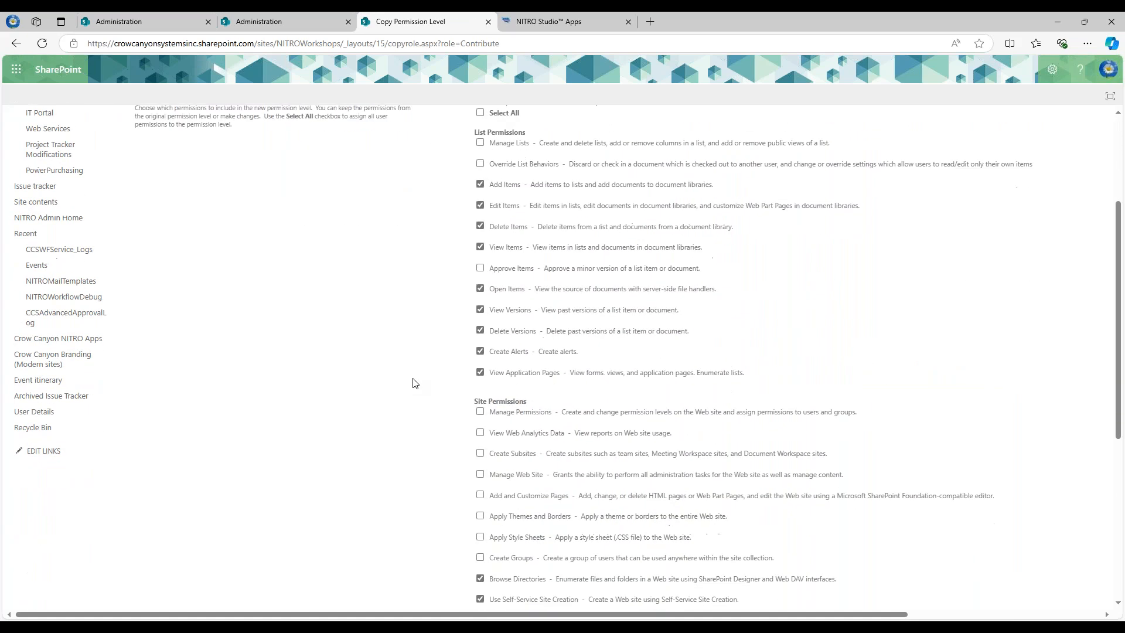
{"action": "scroll", "coordinate": [413, 383], "scroll_direction": "down", "scroll_amount": 3}
{"action": "scroll", "coordinate": [413, 383], "scroll_direction": "up", "scroll_amount": 8}
{"action": "left_click", "coordinate": [517, 199]}
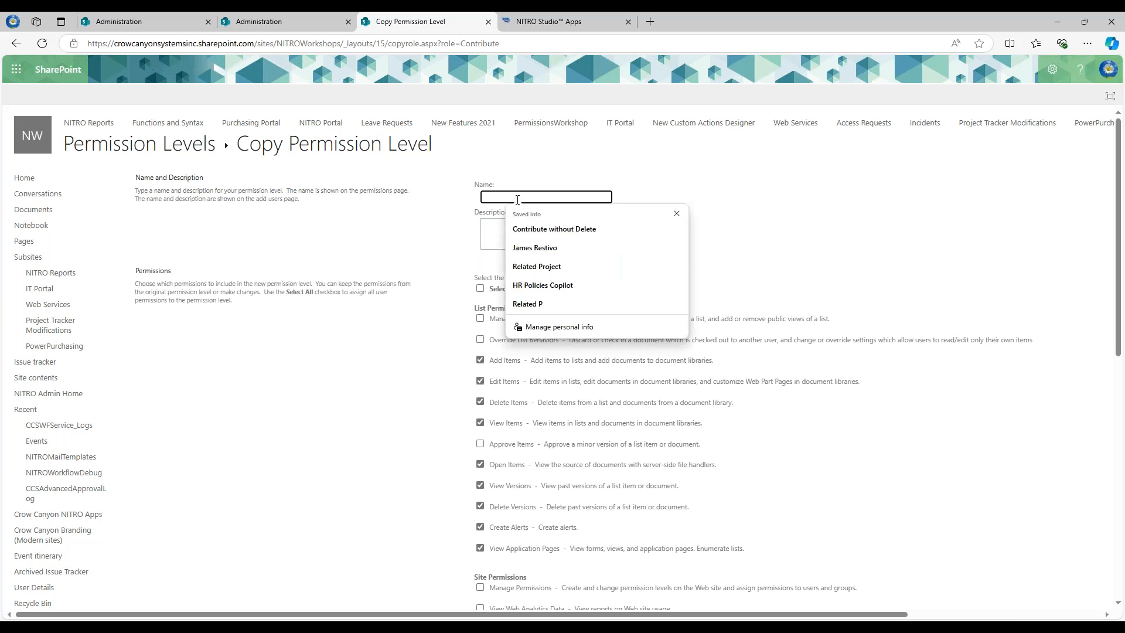
{"action": "type", "text": "Cont"}
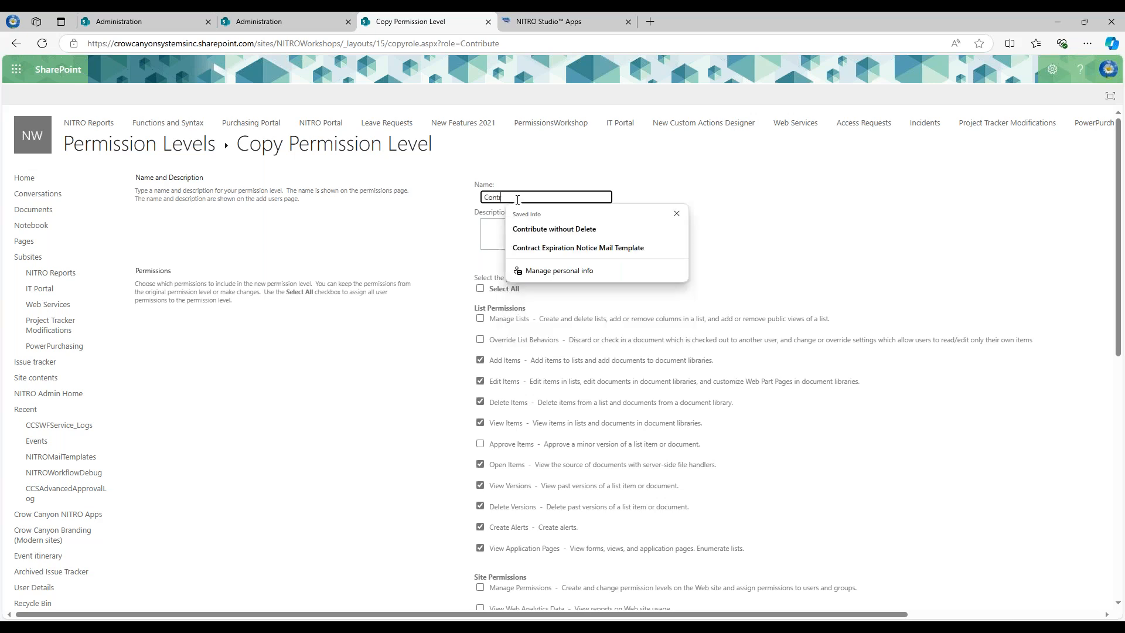
{"action": "key", "text": "Down"}
{"action": "key", "text": "Return"}
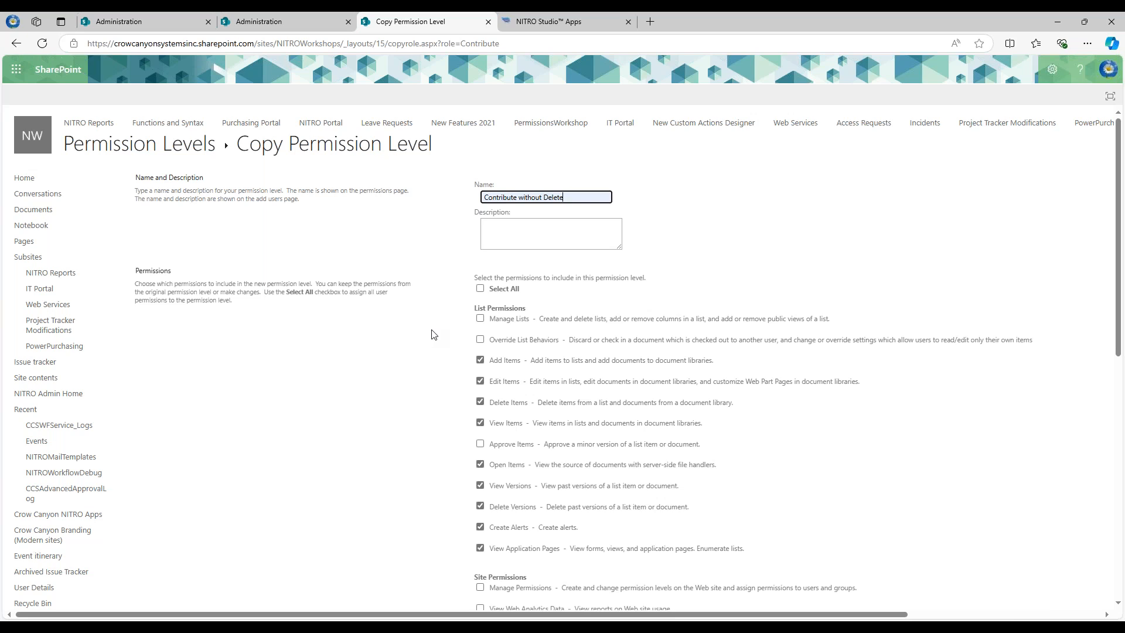
Exclude Delete Items and Delete Versions from the list permissions of the new permission level.
{"action": "left_click", "coordinate": [487, 404]}
{"action": "triple_click", "coordinate": [539, 413]}
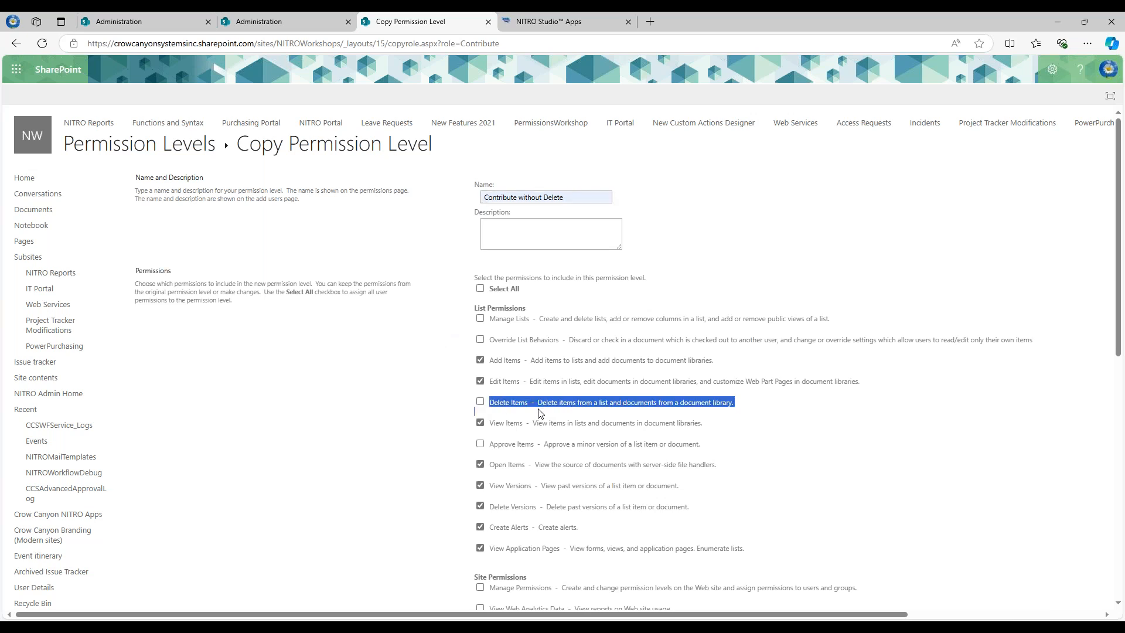
{"action": "left_click", "coordinate": [419, 414]}
{"action": "scroll", "coordinate": [418, 413], "scroll_direction": "down", "scroll_amount": 1}
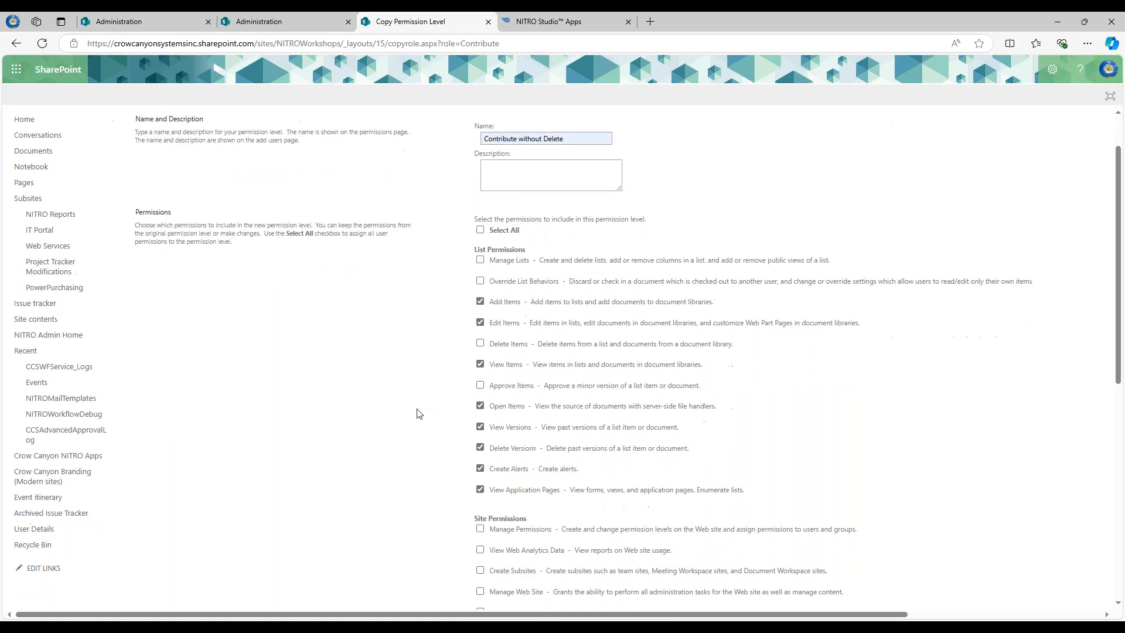
{"action": "left_click", "coordinate": [525, 450]}
Review the remaining site and personal permissions and create the Contribute without Delete permission level.
{"action": "scroll", "coordinate": [451, 411], "scroll_direction": "down", "scroll_amount": 2}
{"action": "scroll", "coordinate": [452, 410], "scroll_direction": "down", "scroll_amount": 5}
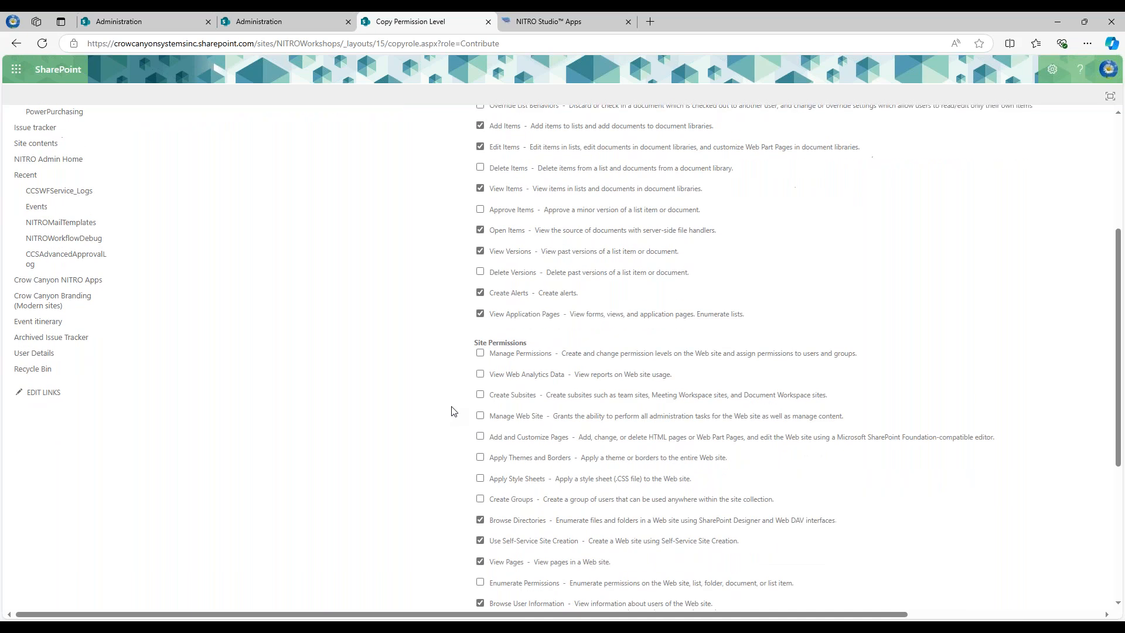
{"action": "scroll", "coordinate": [452, 411], "scroll_direction": "down", "scroll_amount": 4}
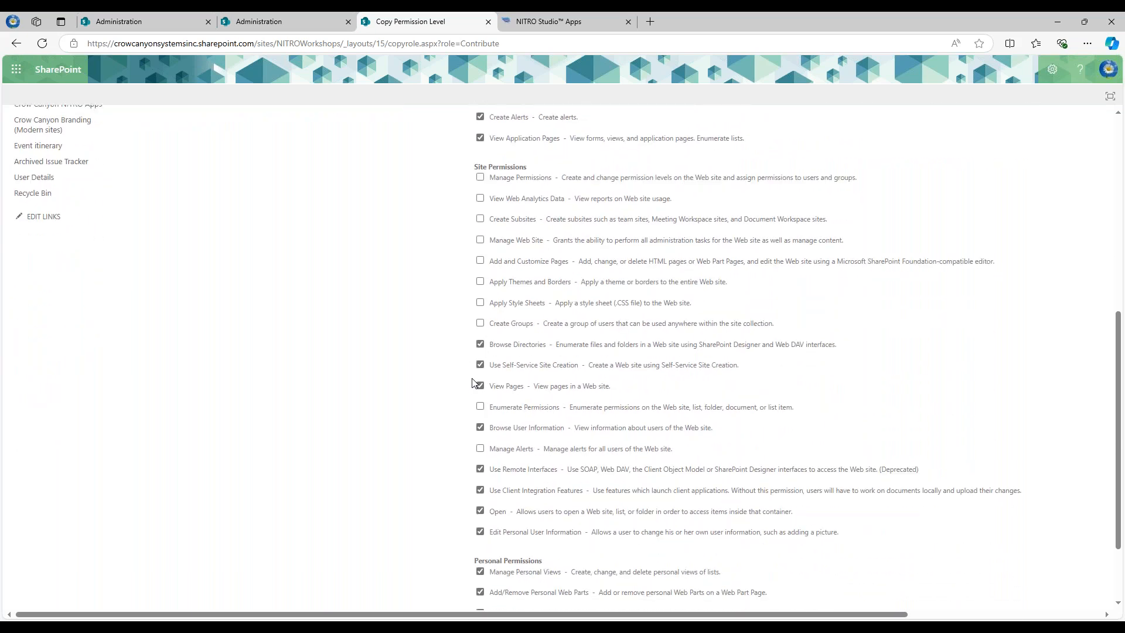
{"action": "scroll", "coordinate": [443, 407], "scroll_direction": "down", "scroll_amount": 3}
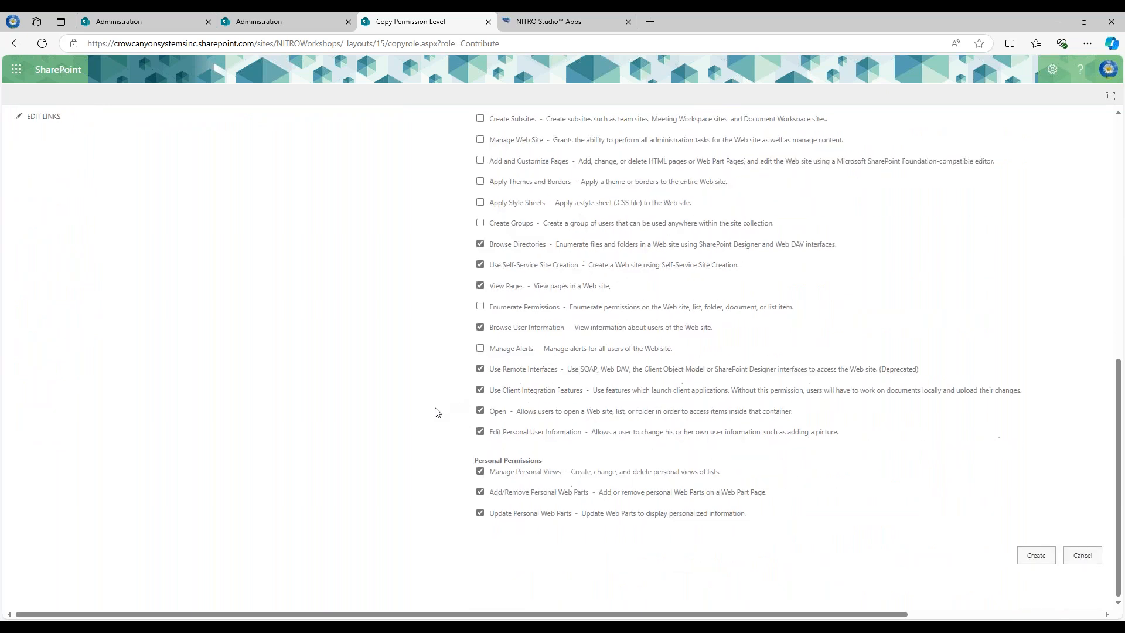
{"action": "scroll", "coordinate": [434, 412], "scroll_direction": "up", "scroll_amount": 10}
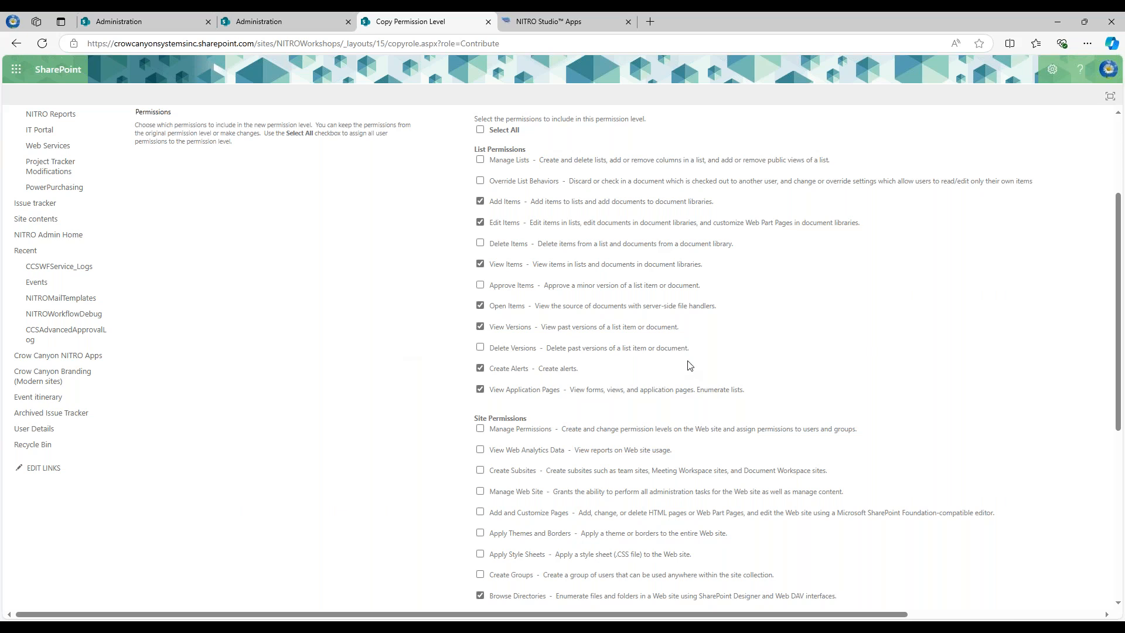
{"action": "scroll", "coordinate": [772, 375], "scroll_direction": "down", "scroll_amount": 3}
{"action": "scroll", "coordinate": [772, 376], "scroll_direction": "down", "scroll_amount": 3}
{"action": "left_click", "coordinate": [1035, 556]}
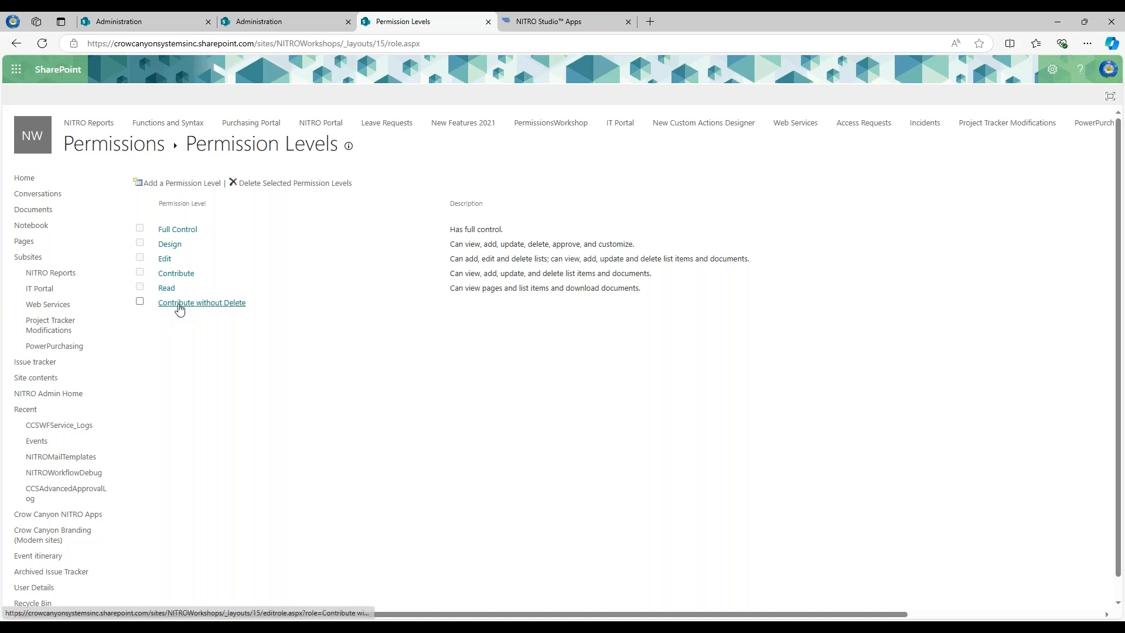
Return to the NITRO Help Desk site's permissions page from the browsing history and reload it.
{"action": "left_click", "coordinate": [140, 301]}
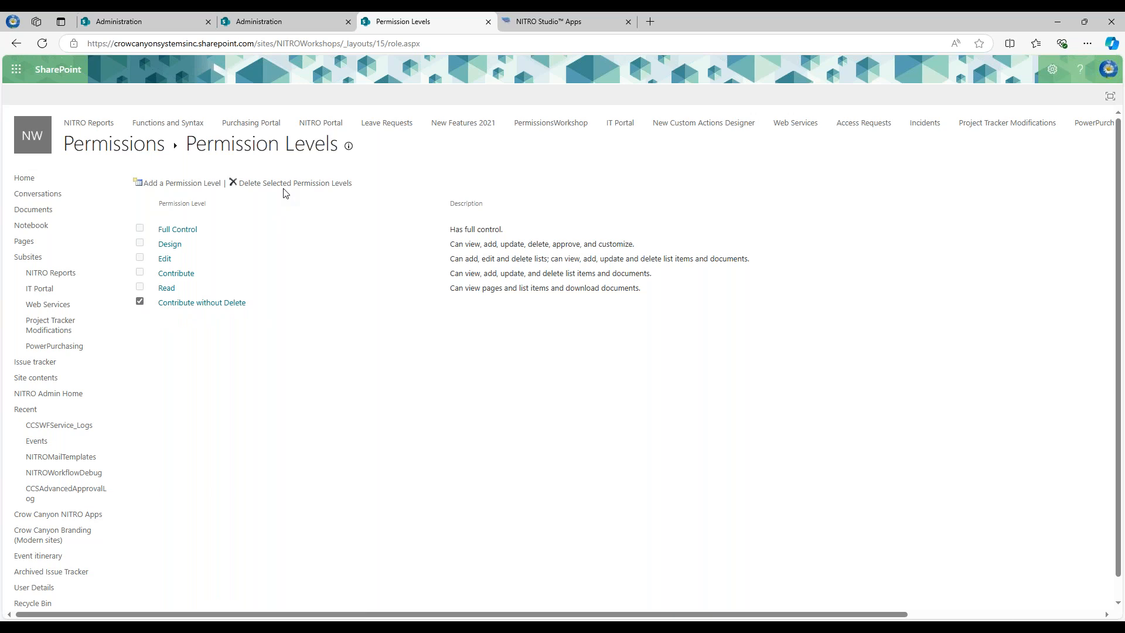
{"action": "left_click", "coordinate": [139, 302]}
{"action": "left_click", "coordinate": [343, 43]}
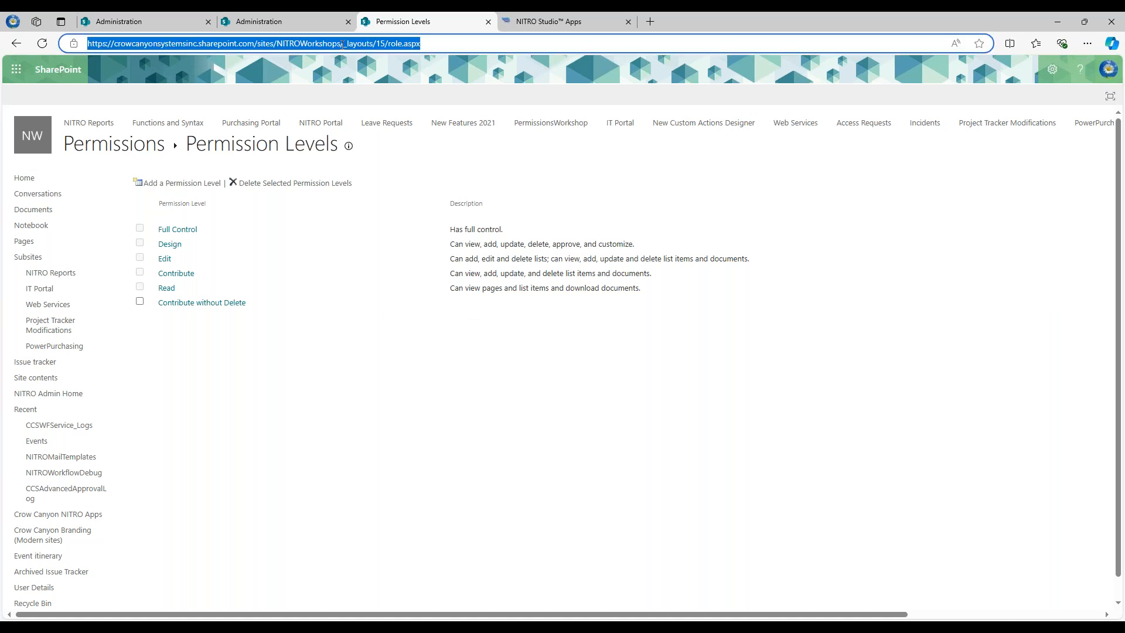
{"action": "right_click", "coordinate": [17, 47]}
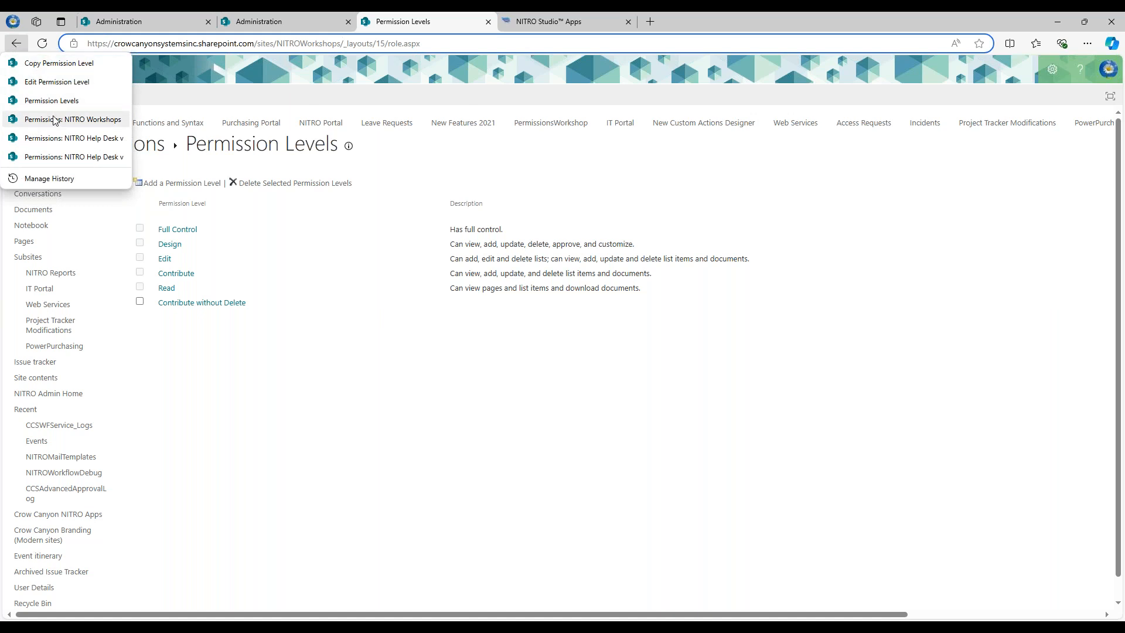
{"action": "left_click", "coordinate": [59, 139]}
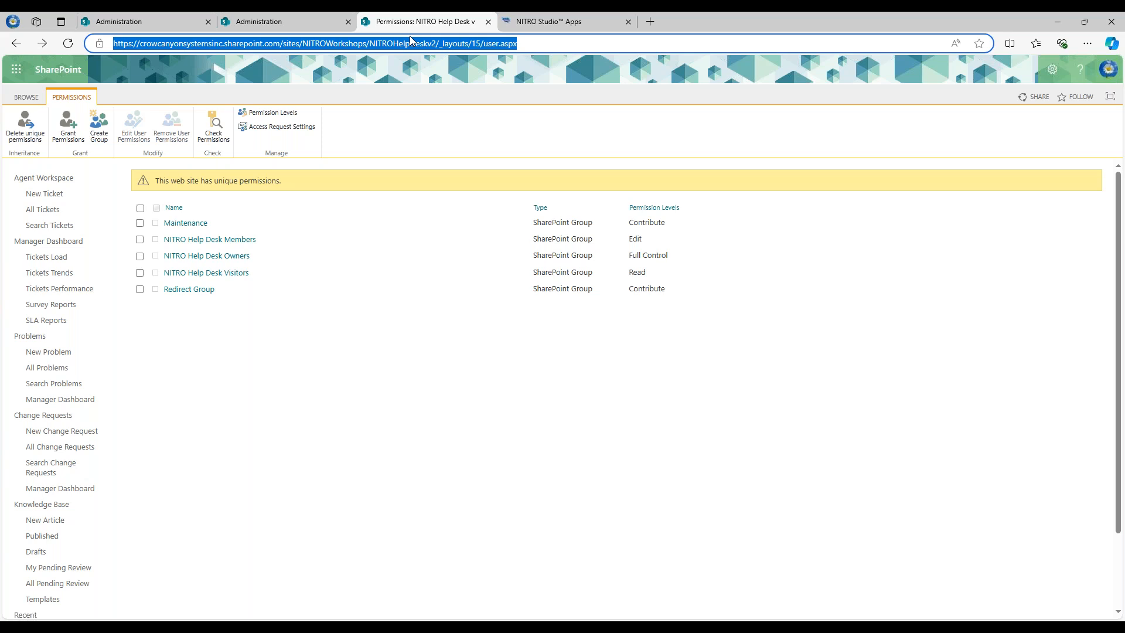
{"action": "left_click", "coordinate": [68, 45]}
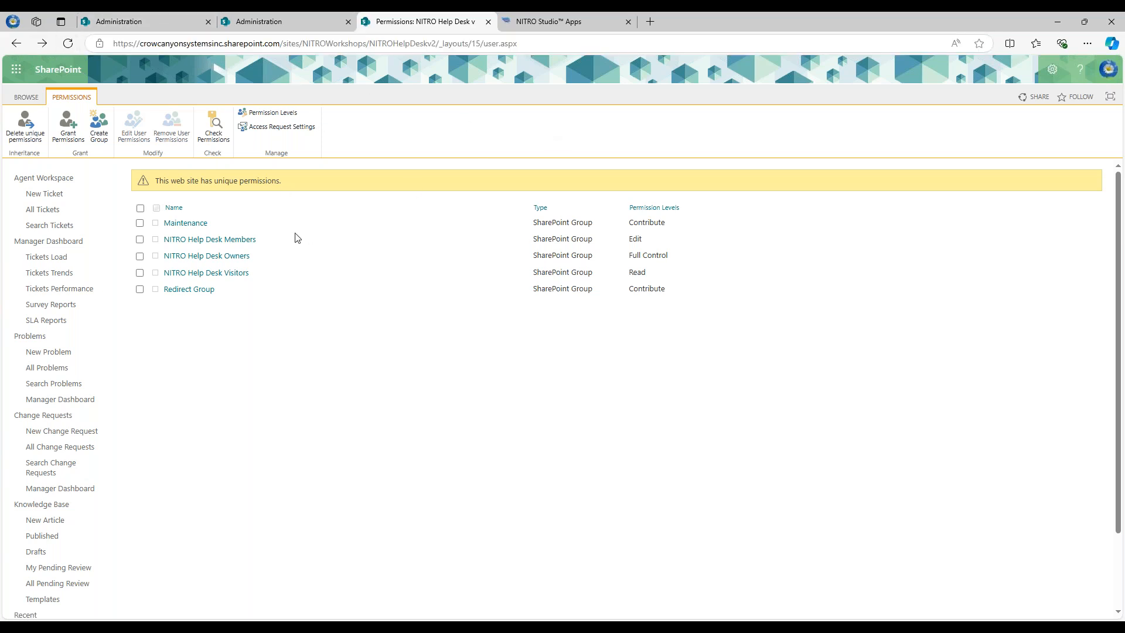
Change the NITRO Help Desk Members group's permission level from Edit to Contribute without Delete.
{"action": "left_click", "coordinate": [140, 240]}
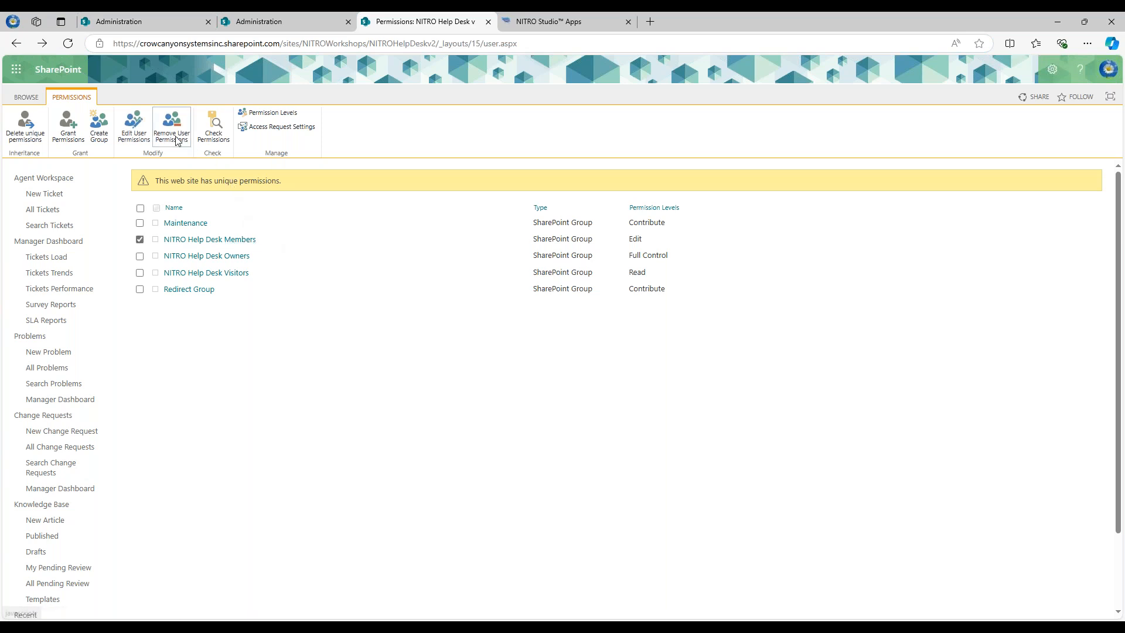
{"action": "left_click", "coordinate": [130, 134]}
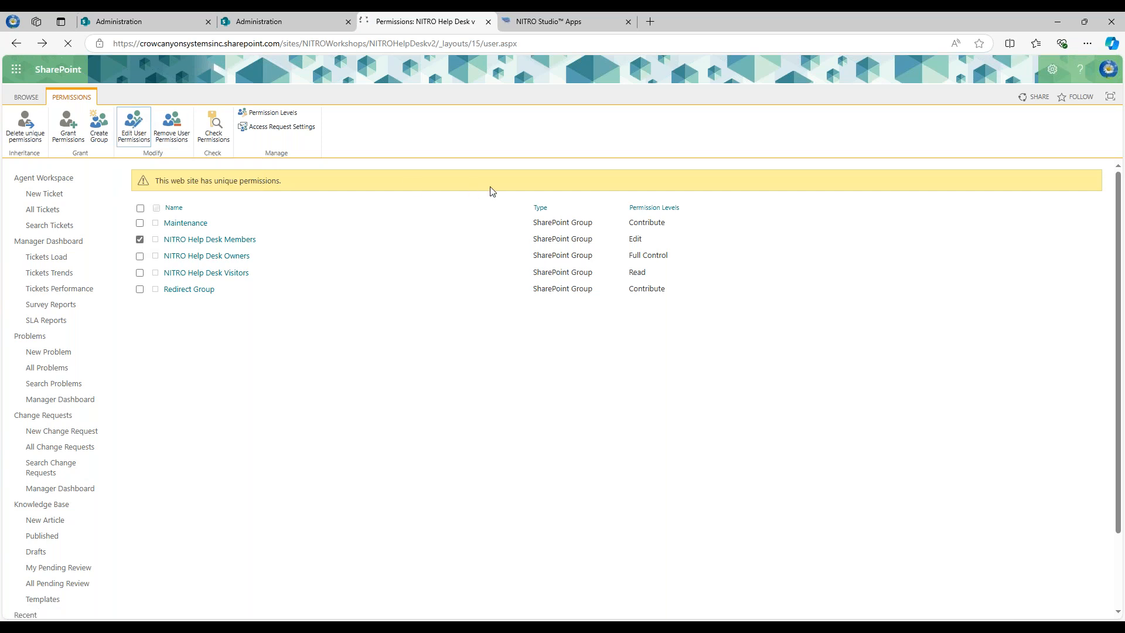
{"action": "left_click_drag", "start_coordinate": [496, 332], "coordinate": [584, 332]}
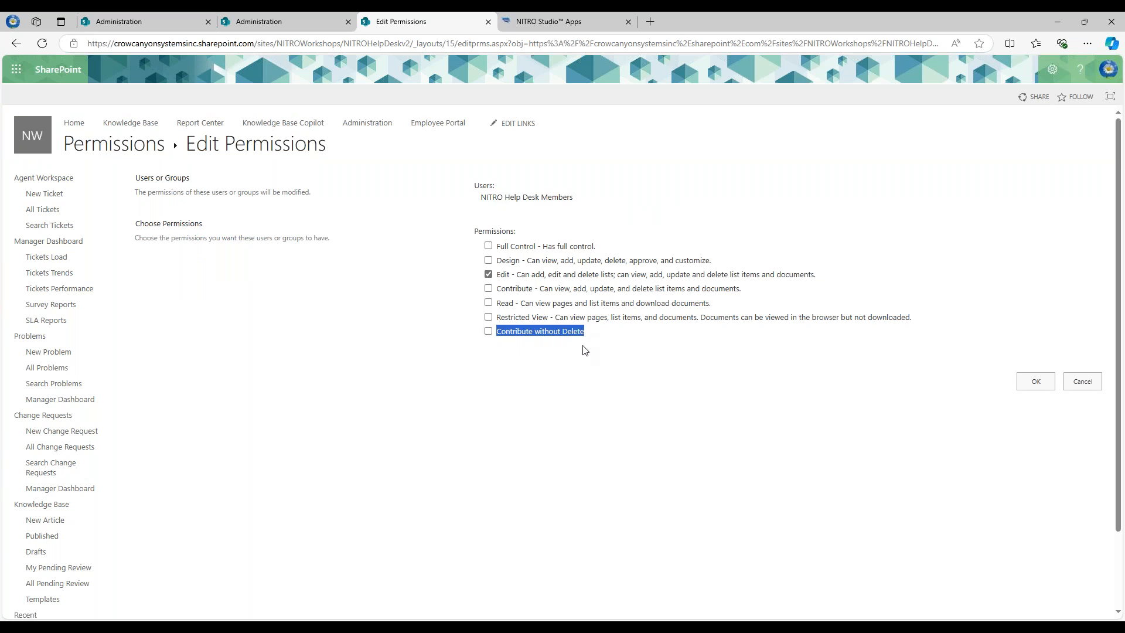
{"action": "left_click", "coordinate": [488, 331]}
{"action": "left_click", "coordinate": [488, 275]}
{"action": "left_click", "coordinate": [1021, 382]}
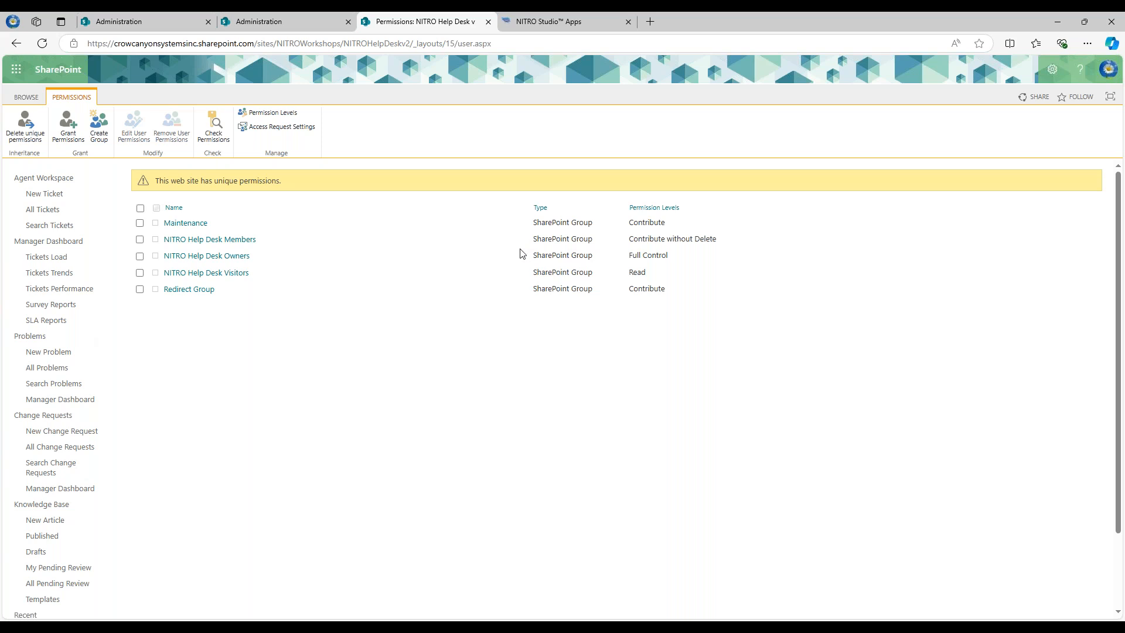
Check the NITRO Help Desk Owners group's membership, and open the permission levels of the parent NITRO Workshops site.
{"action": "left_click", "coordinate": [243, 257]}
{"action": "left_click", "coordinate": [16, 44]}
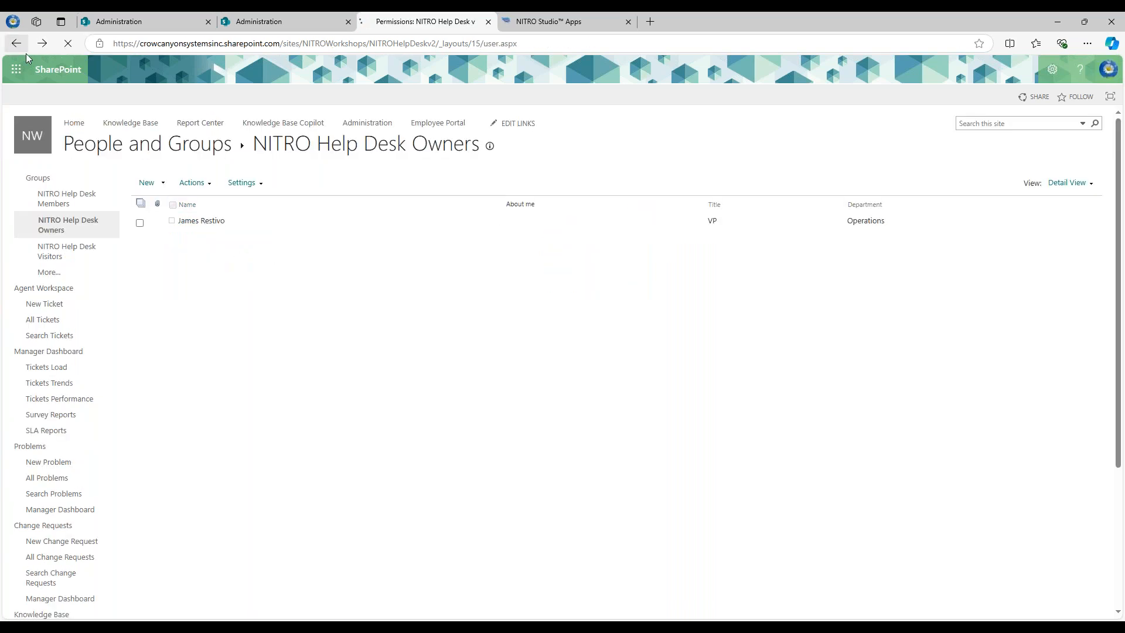
{"action": "left_click", "coordinate": [369, 44]}
{"action": "left_click_drag", "start_coordinate": [379, 47], "coordinate": [440, 47]}
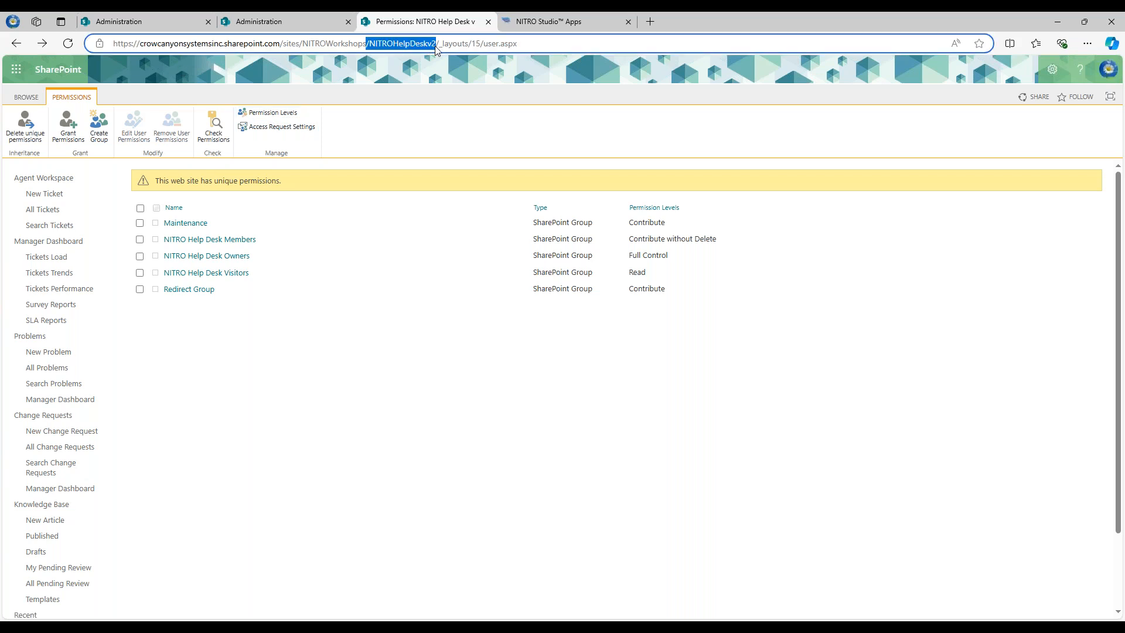
{"action": "key", "text": "BackSpace"}
{"action": "key", "text": "Return"}
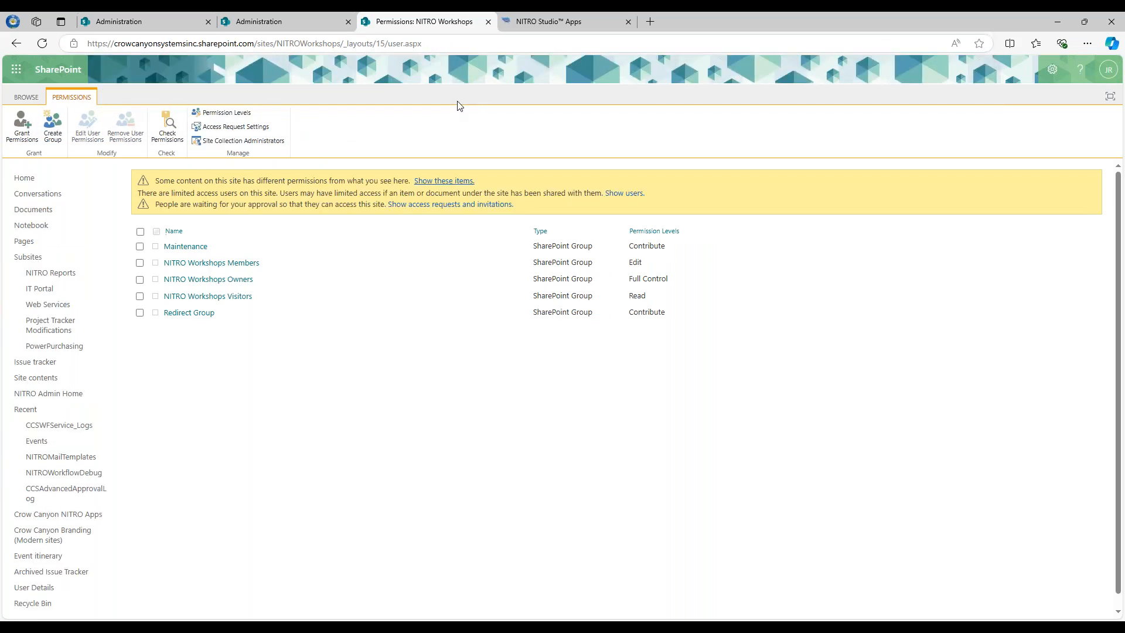
{"action": "left_click", "coordinate": [225, 113]}
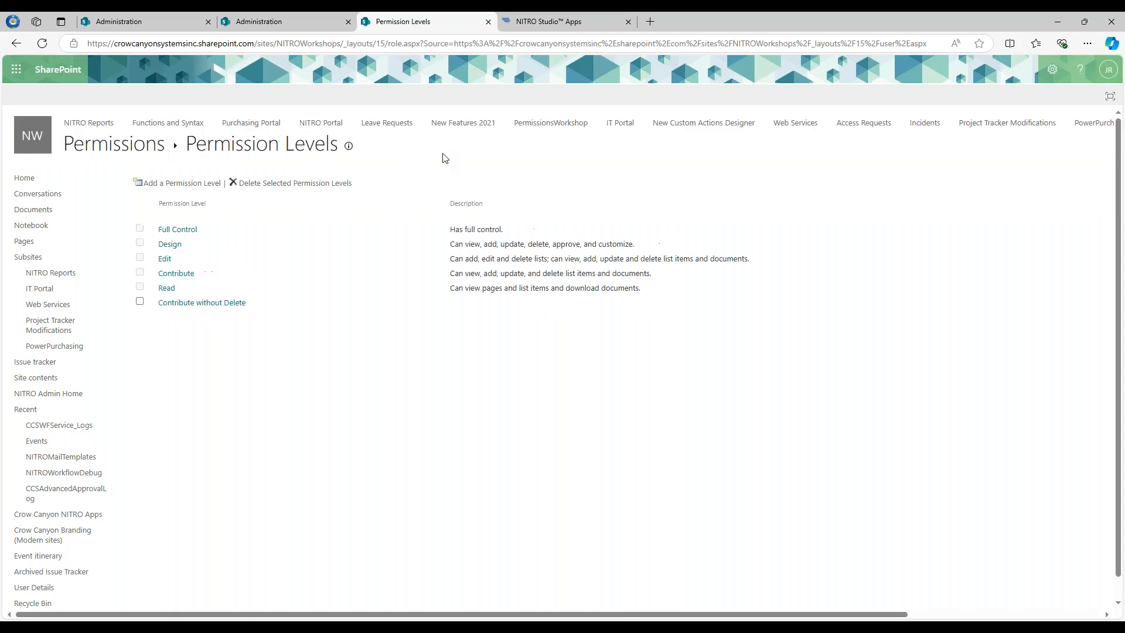
Review the list, site and personal permissions of the Full Control level, especially Manage Web Site, and leave it without changes.
{"action": "left_click", "coordinate": [183, 232]}
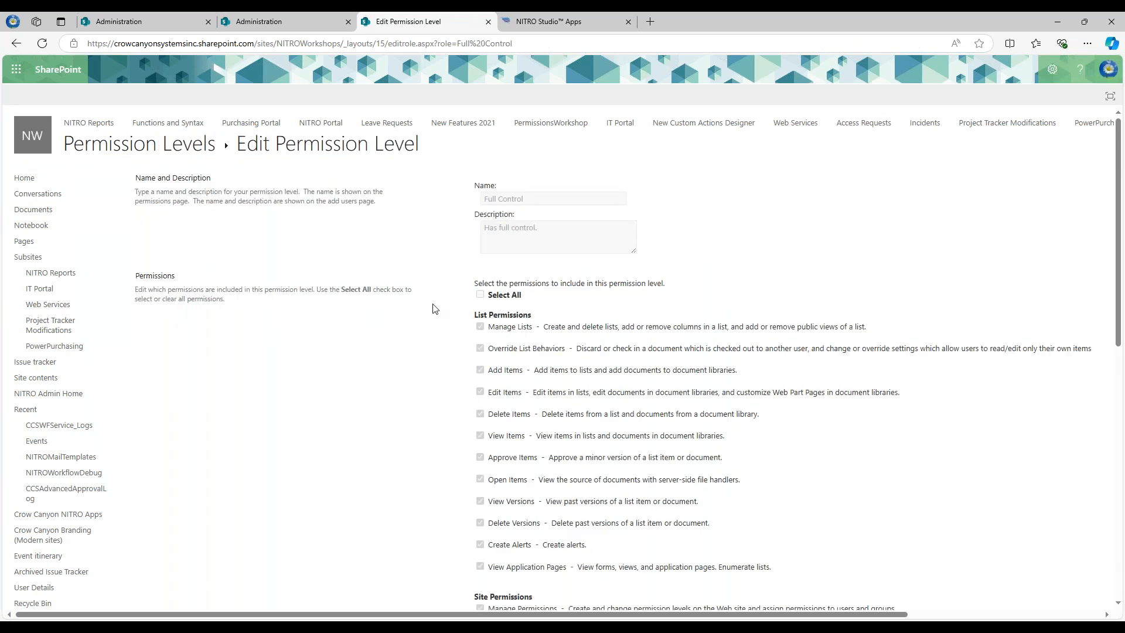
{"action": "scroll", "coordinate": [435, 309], "scroll_direction": "down", "scroll_amount": 2}
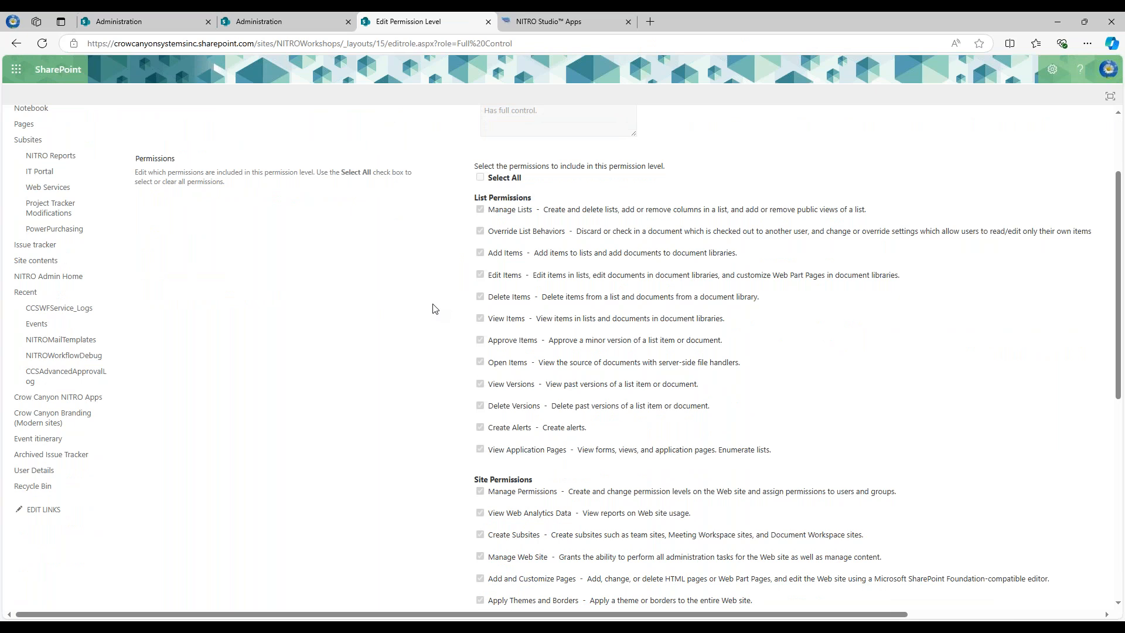
{"action": "scroll", "coordinate": [435, 309], "scroll_direction": "down", "scroll_amount": 3}
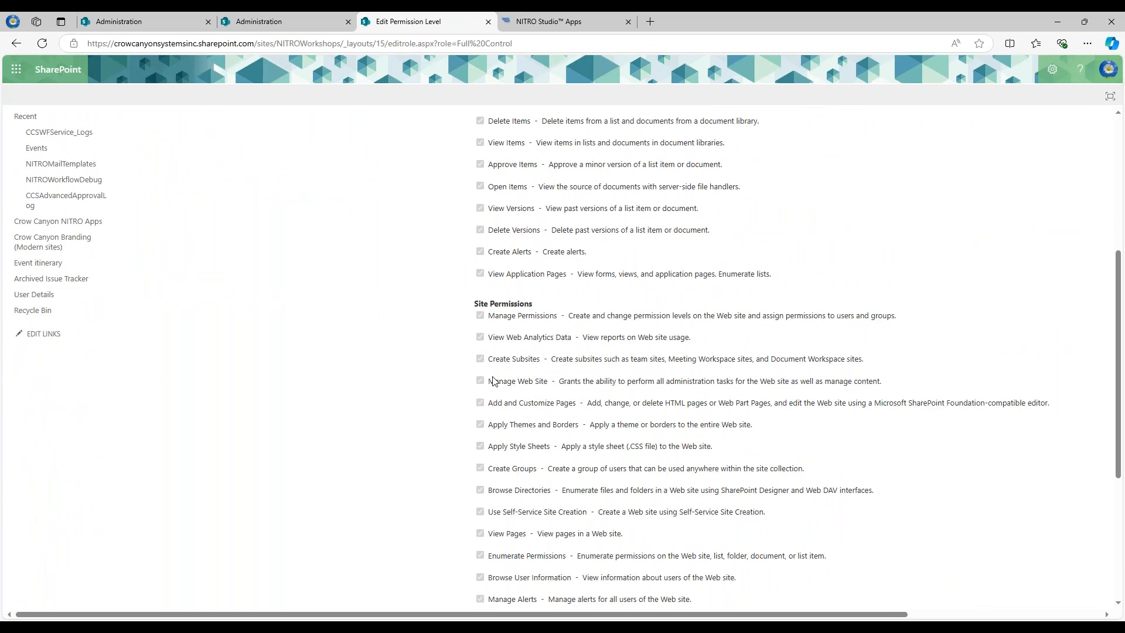
{"action": "left_click_drag", "start_coordinate": [493, 381], "coordinate": [578, 388]}
{"action": "left_click", "coordinate": [465, 385]}
{"action": "scroll", "coordinate": [491, 384], "scroll_direction": "down", "scroll_amount": 5}
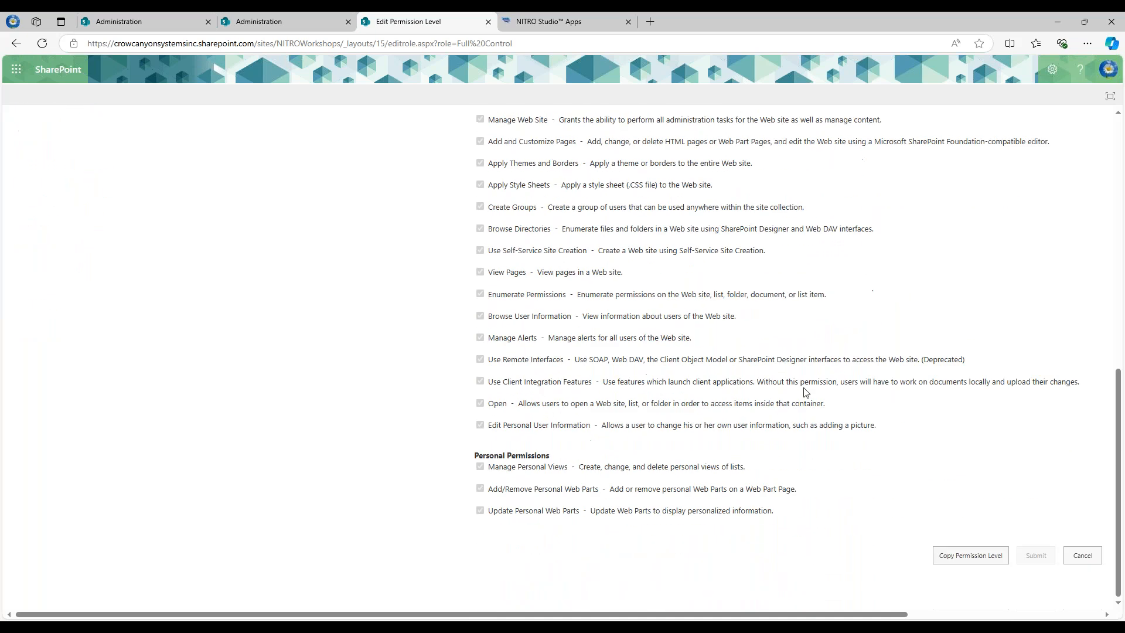
{"action": "left_click", "coordinate": [1073, 556]}
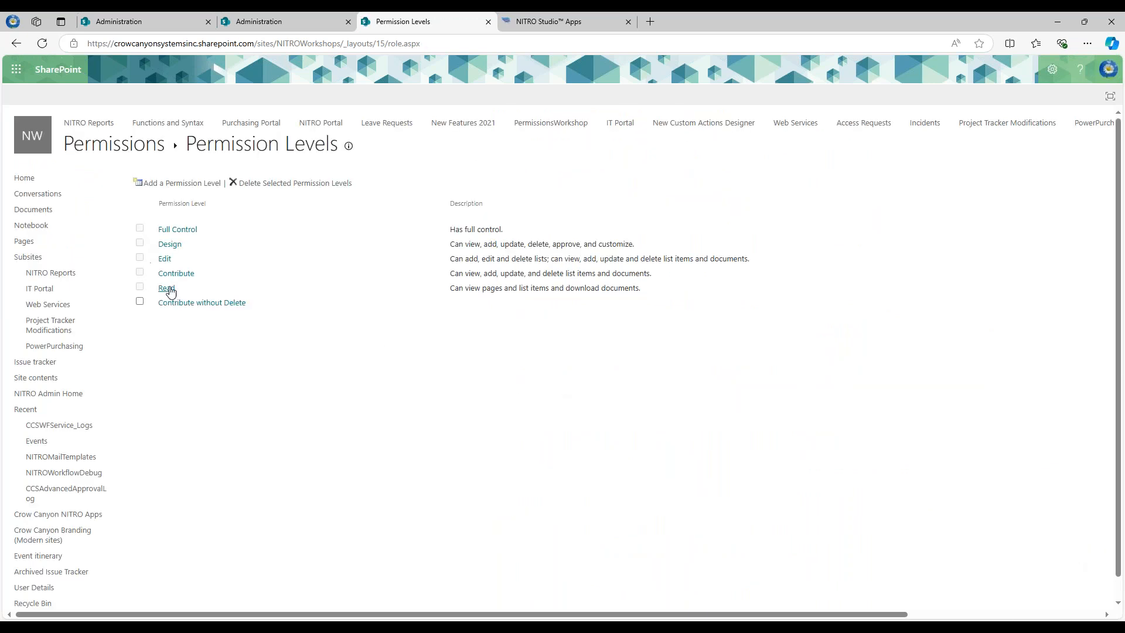
Copy the Read permission level and name the copy Manage Website.
{"action": "left_click", "coordinate": [168, 288]}
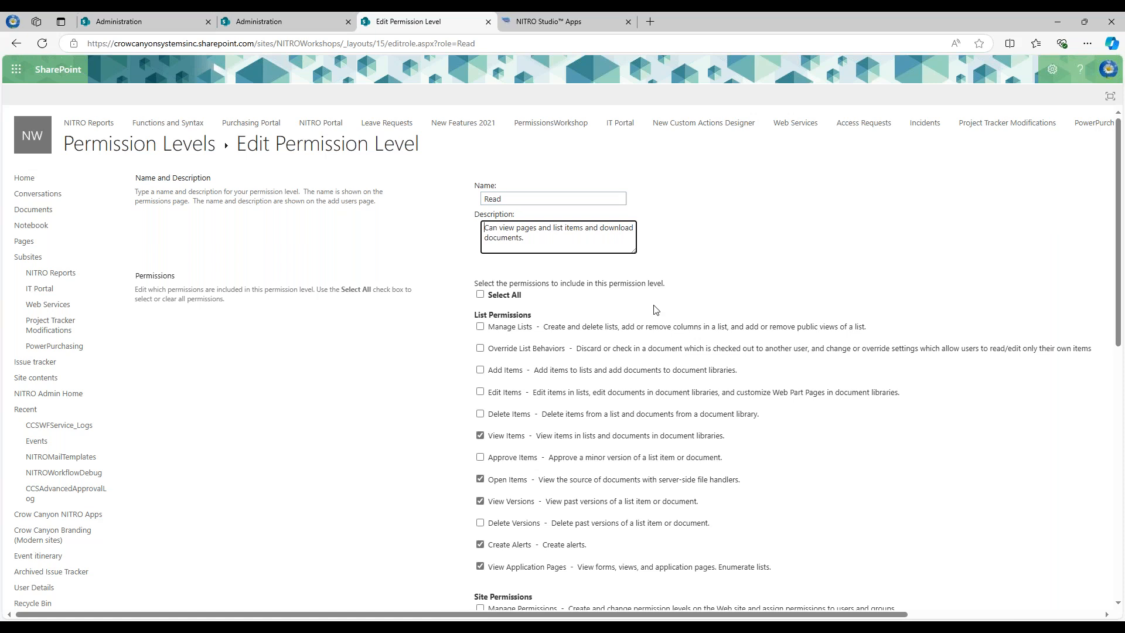
{"action": "scroll", "coordinate": [907, 434], "scroll_direction": "down", "scroll_amount": 10}
{"action": "left_click", "coordinate": [976, 556]}
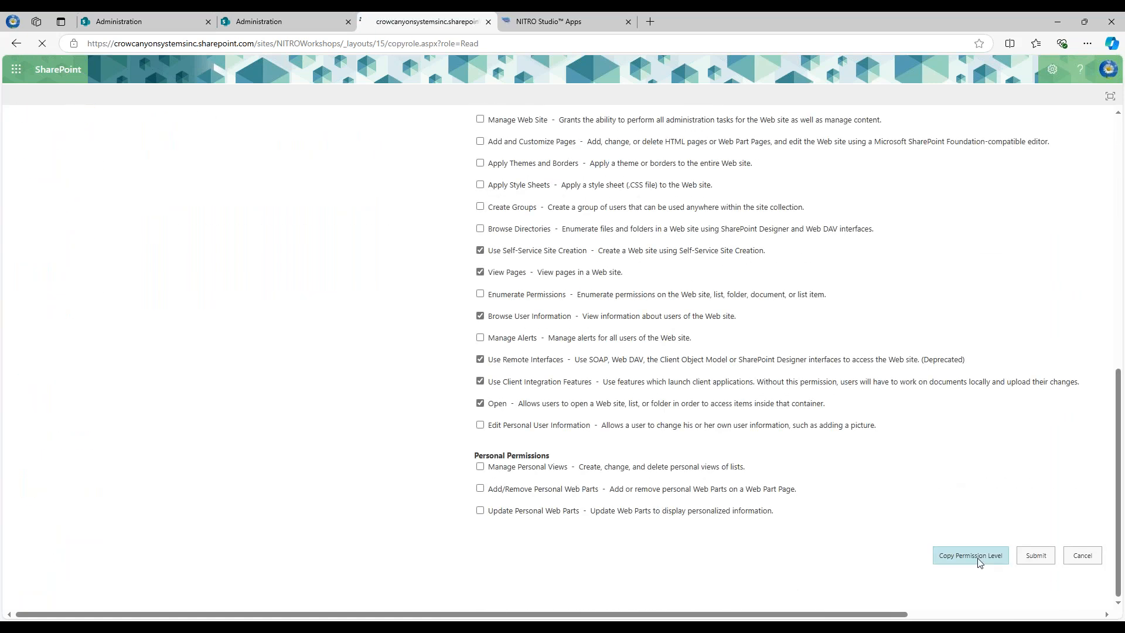
{"action": "left_click", "coordinate": [516, 199]}
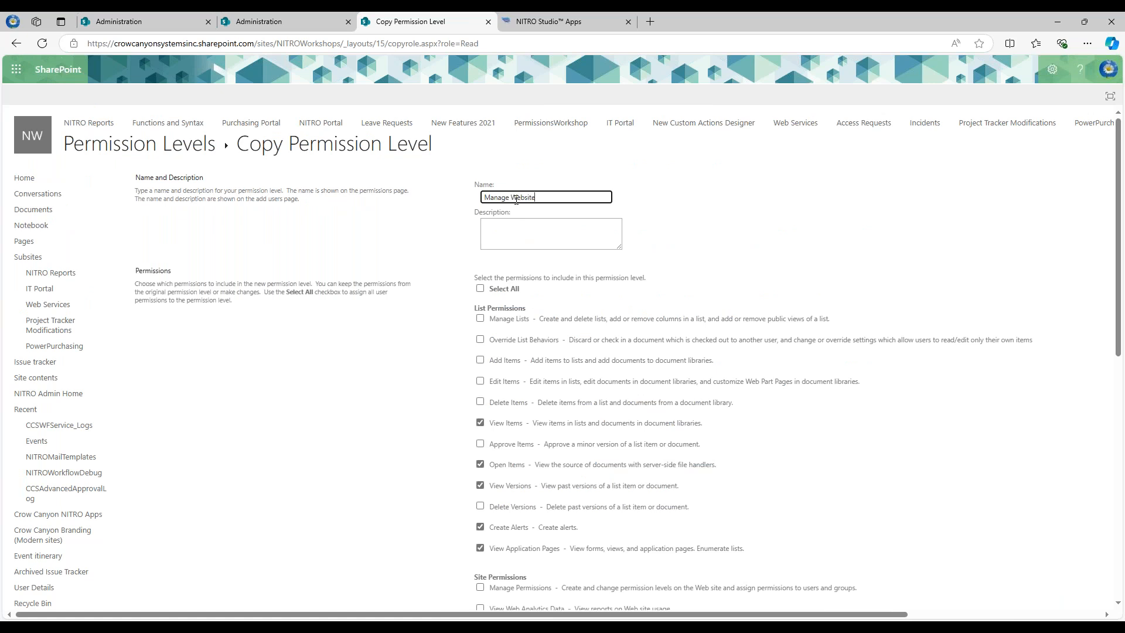
Exclude View Items, Open Items, View Versions, Create Alerts and View Application Pages from the new level's list permissions.
{"action": "left_click", "coordinate": [480, 422]}
{"action": "left_click", "coordinate": [480, 464]}
{"action": "left_click", "coordinate": [480, 485]}
{"action": "left_click", "coordinate": [479, 527]}
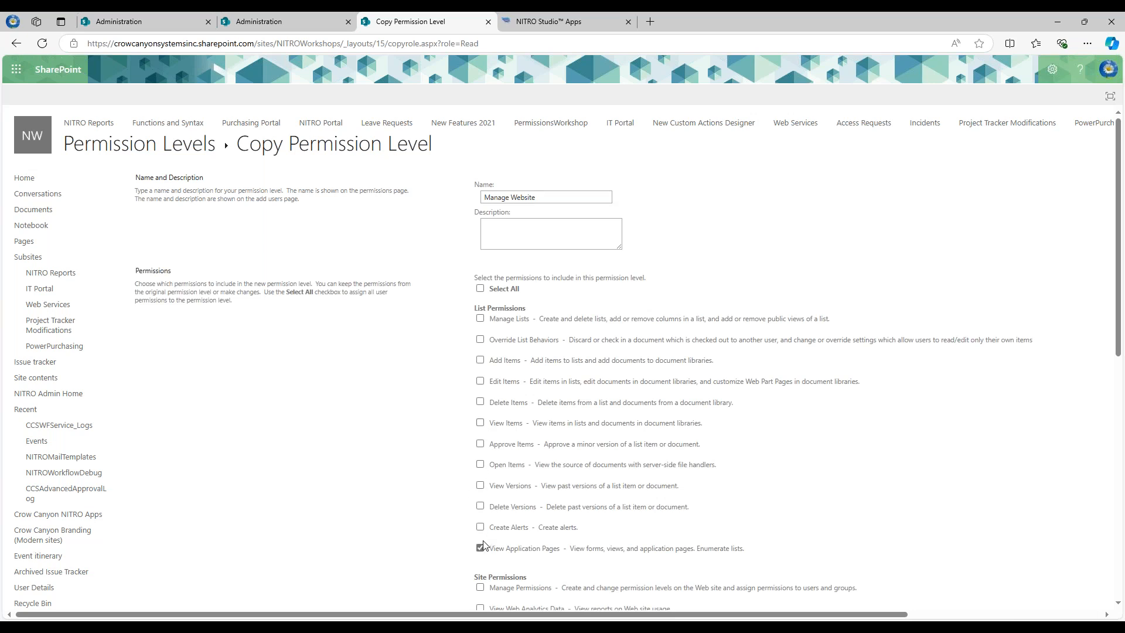
{"action": "left_click", "coordinate": [480, 547]}
Include Manage Web Site in the new level's site permissions and try excluding Add and Customize Pages.
{"action": "scroll", "coordinate": [451, 469], "scroll_direction": "down", "scroll_amount": 4}
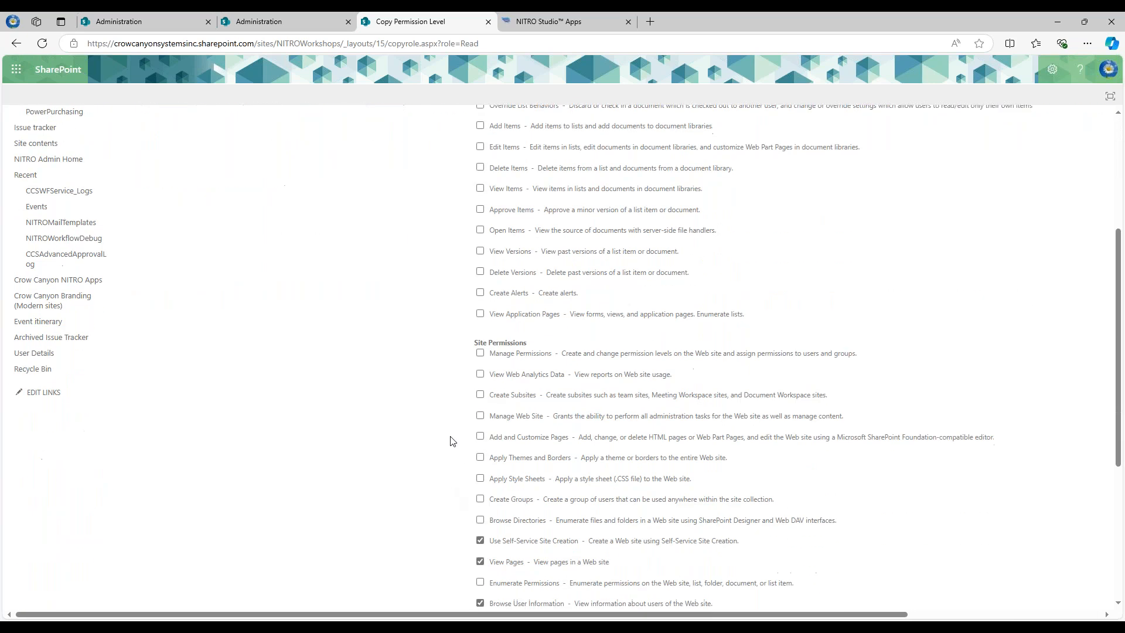
{"action": "scroll", "coordinate": [452, 442], "scroll_direction": "down", "scroll_amount": 2}
{"action": "left_click", "coordinate": [480, 299]}
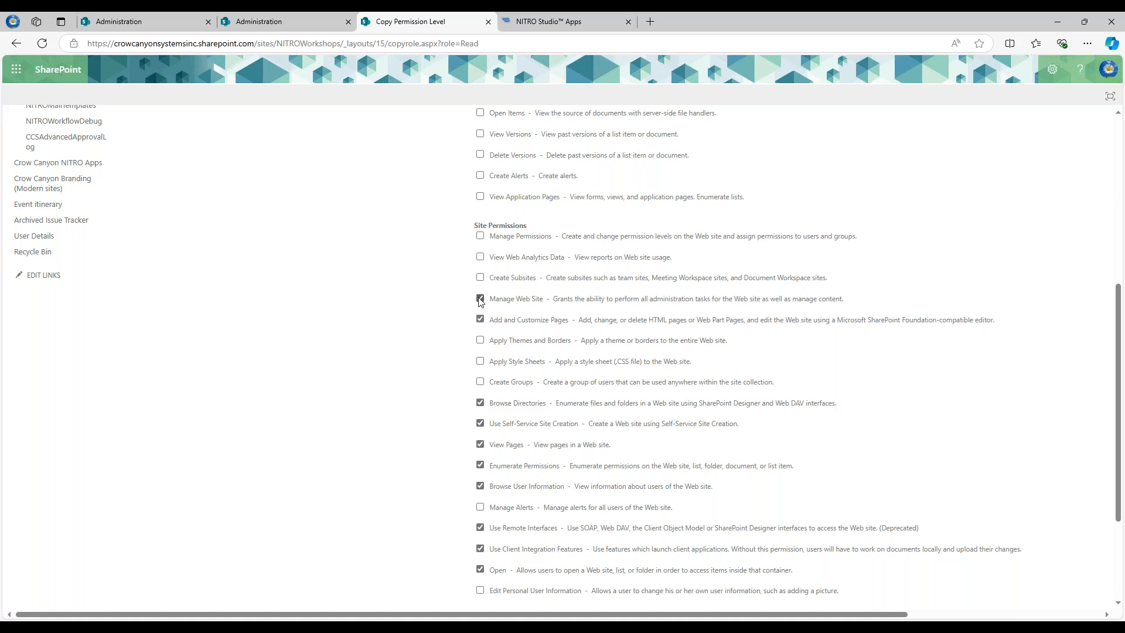
{"action": "left_click", "coordinate": [480, 320]}
{"action": "left_click", "coordinate": [480, 299]}
{"action": "left_click", "coordinate": [480, 319]}
Exclude Use Self-Service Site Creation, Use Remote Interfaces and Use Client Integration Features, and include Manage Web Site again with its dependent permissions.
{"action": "left_click", "coordinate": [481, 406]}
{"action": "left_click", "coordinate": [480, 423]}
{"action": "left_click", "coordinate": [480, 444]}
{"action": "left_click", "coordinate": [480, 465]}
{"action": "left_click", "coordinate": [480, 486]}
{"action": "left_click", "coordinate": [480, 528]}
{"action": "left_click", "coordinate": [480, 548]}
{"action": "left_click", "coordinate": [479, 569]}
{"action": "scroll", "coordinate": [529, 539], "scroll_direction": "down", "scroll_amount": 3}
{"action": "scroll", "coordinate": [528, 535], "scroll_direction": "up", "scroll_amount": 3}
{"action": "left_click", "coordinate": [480, 316]}
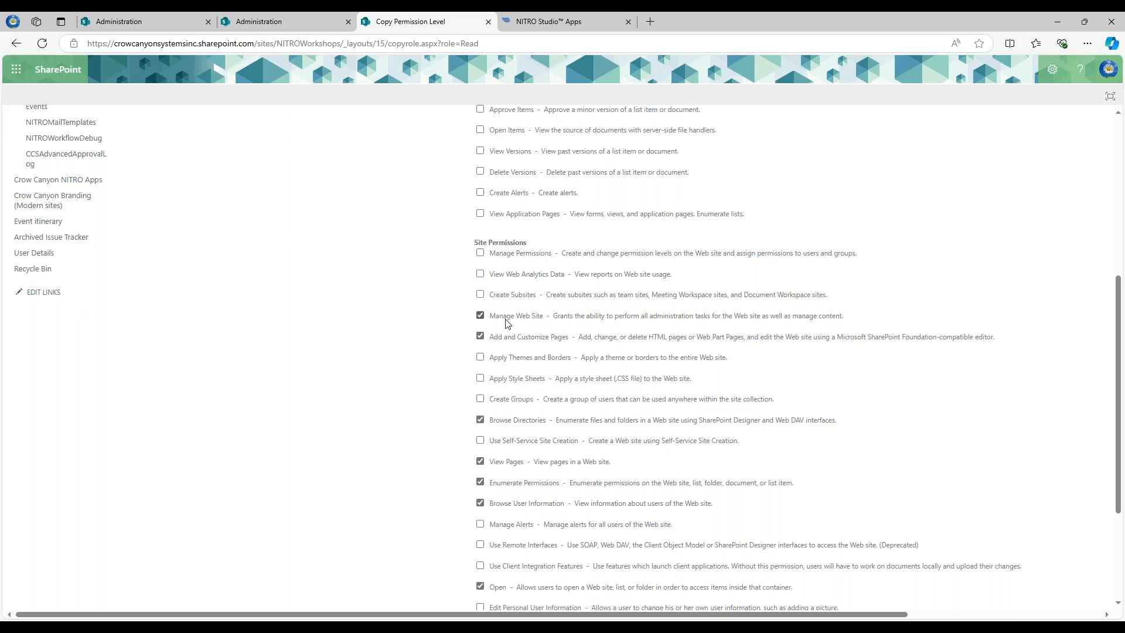
Try excluding Open, include Manage Web Site again, and create the Manage Website permission level.
{"action": "scroll", "coordinate": [540, 364], "scroll_direction": "down", "scroll_amount": 1}
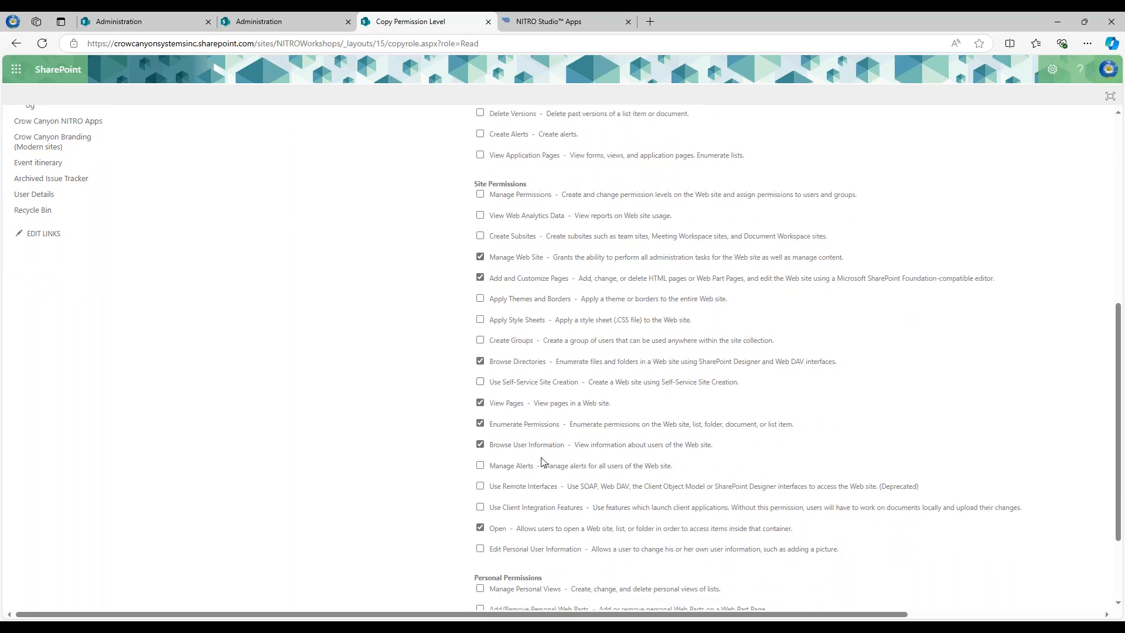
{"action": "left_click", "coordinate": [481, 528]}
{"action": "left_click", "coordinate": [481, 257]}
{"action": "scroll", "coordinate": [794, 490], "scroll_direction": "down", "scroll_amount": 2}
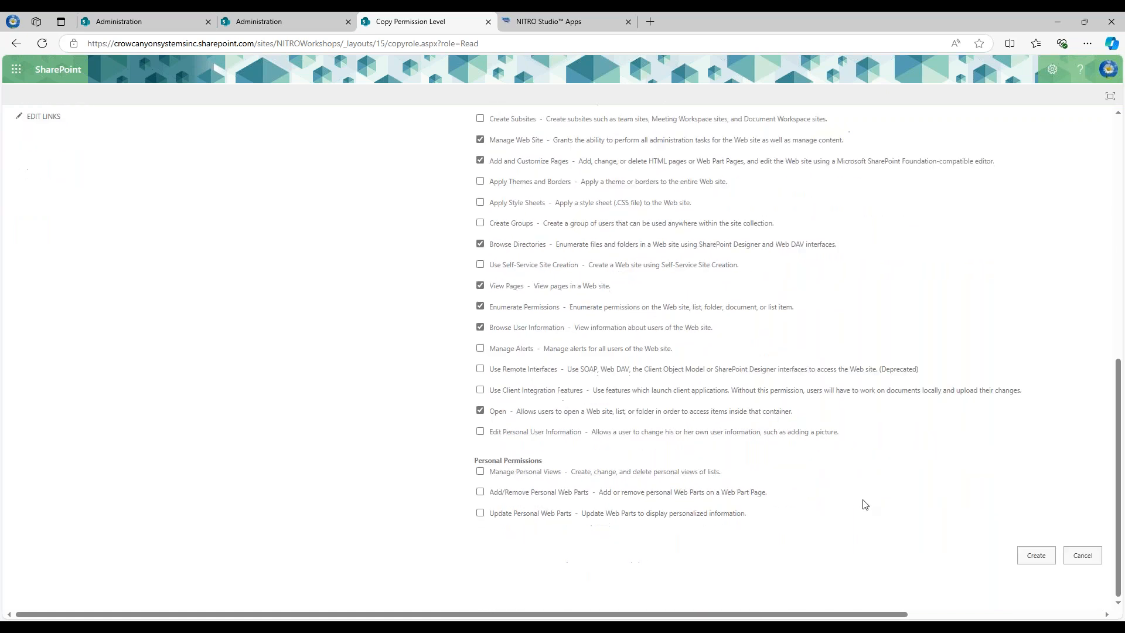
{"action": "left_click", "coordinate": [1028, 562]}
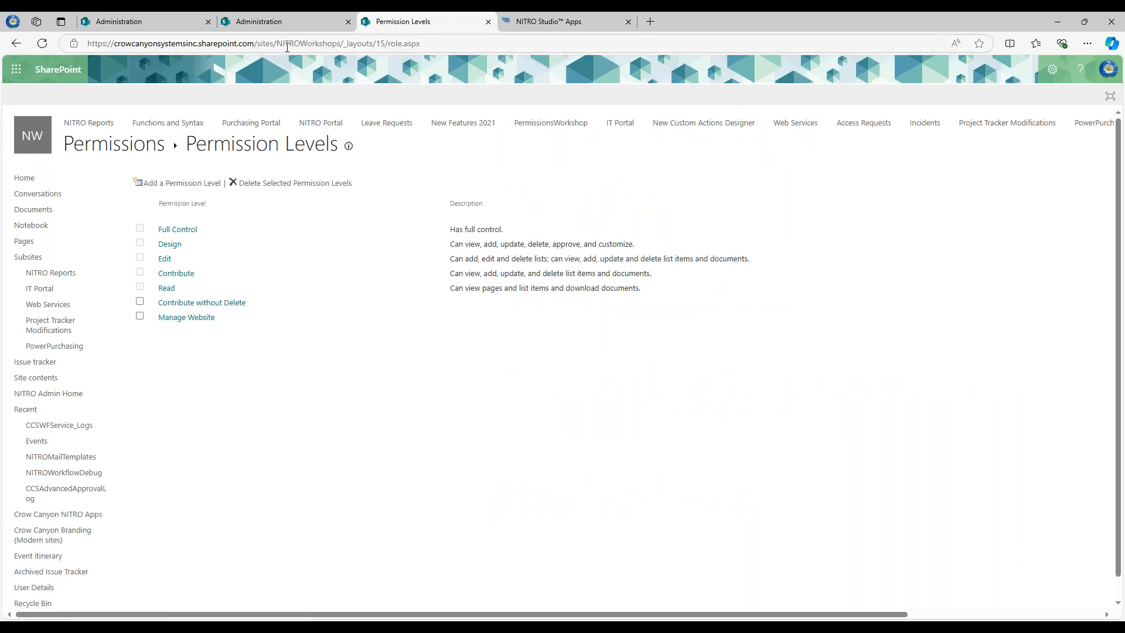
Return to the NITRO Help Desk site's permissions and start a new grant with the email invitation turned off.
{"action": "right_click", "coordinate": [16, 43]}
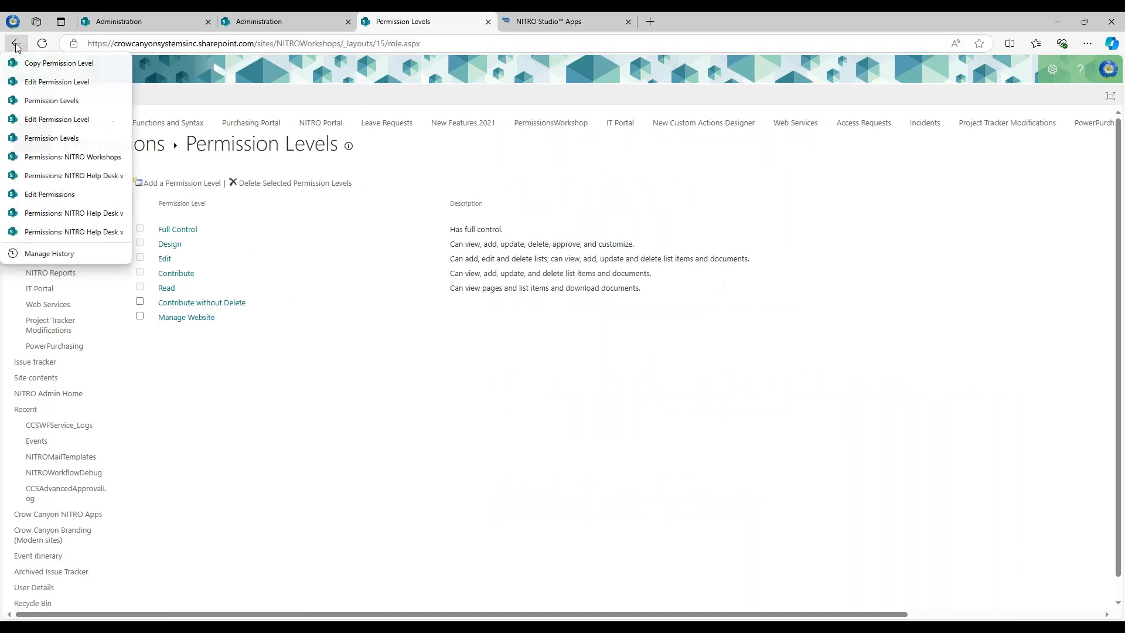
{"action": "left_click", "coordinate": [65, 177]}
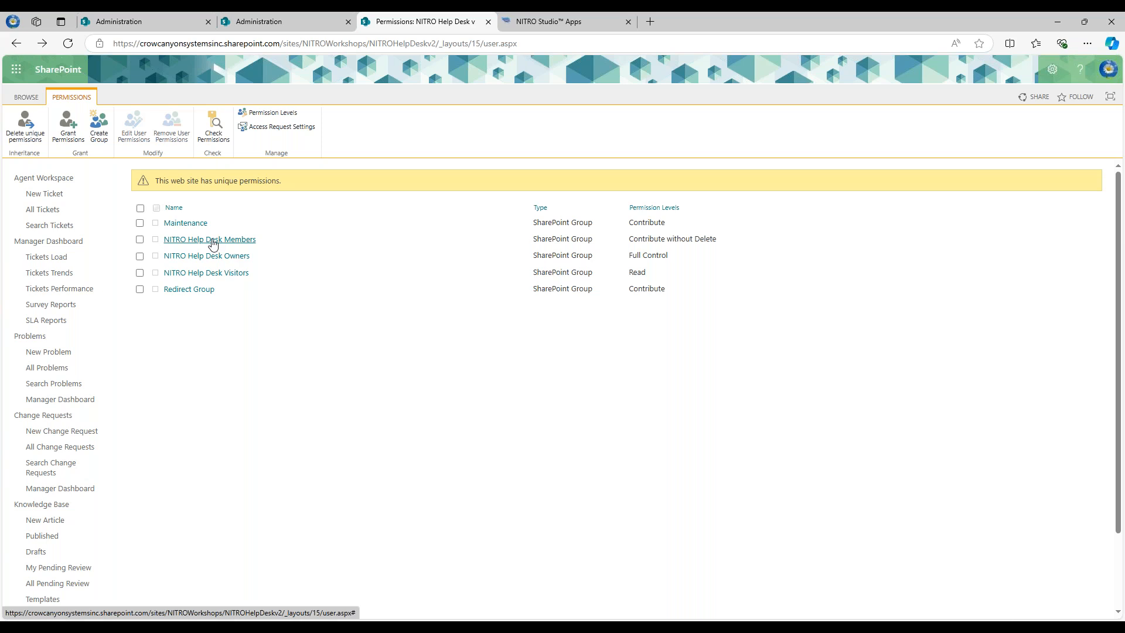
{"action": "left_click", "coordinate": [69, 127]}
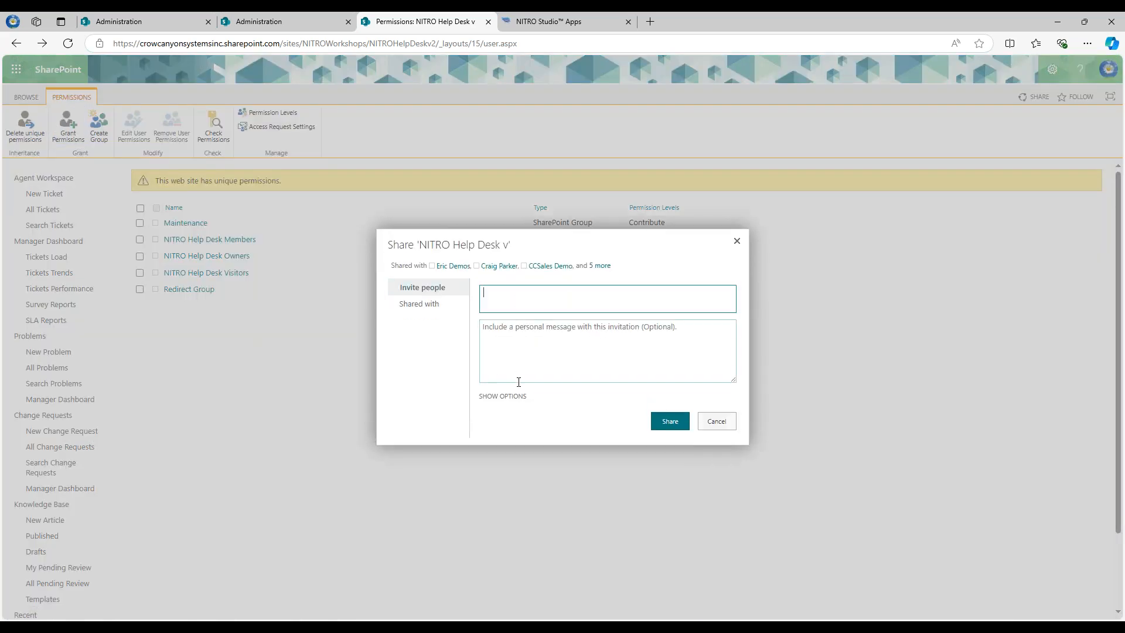
{"action": "left_click", "coordinate": [505, 397]}
{"action": "left_click", "coordinate": [508, 388]}
{"action": "left_click", "coordinate": [514, 271]}
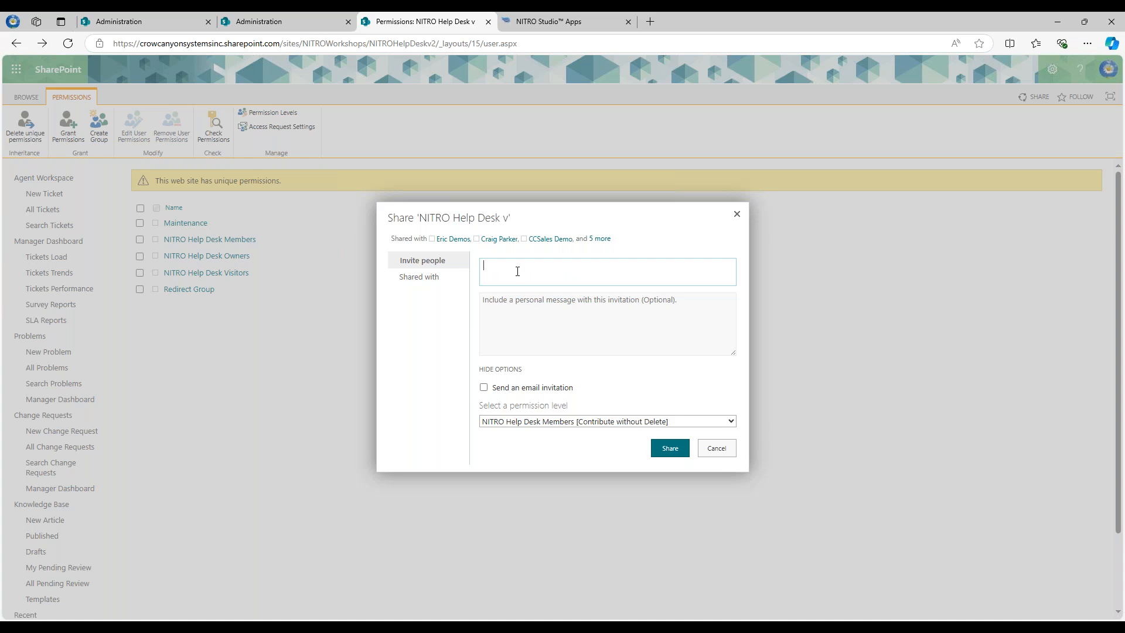
Enter the user's name in the invitation and share the site with the Manage Website permission level.
{"action": "type", "text": "scott"}
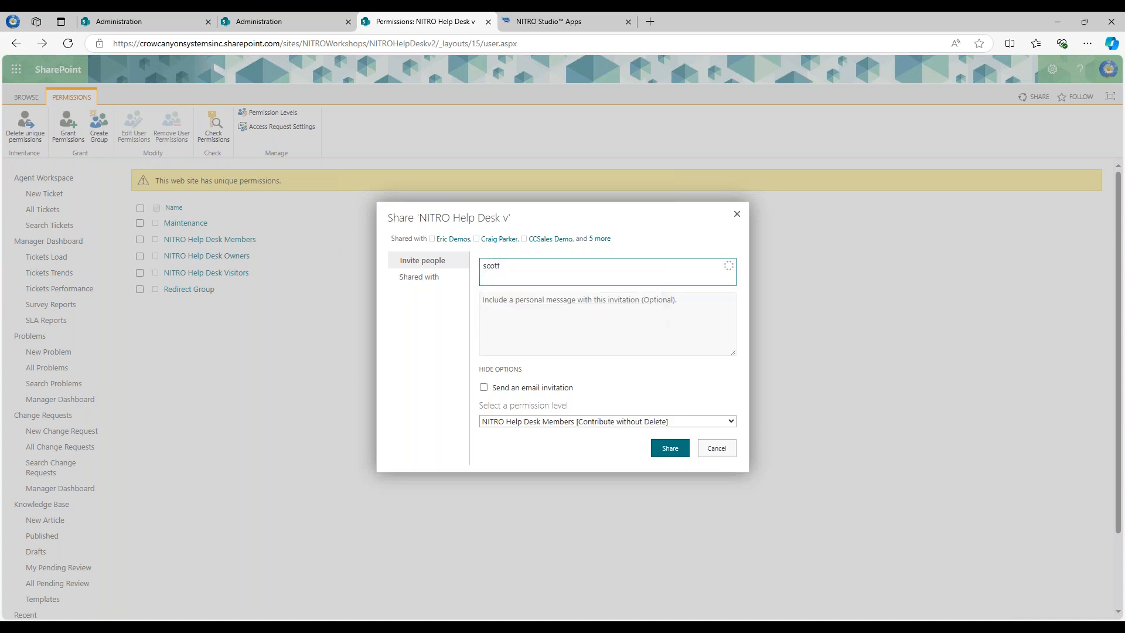
{"action": "left_click", "coordinate": [515, 295]}
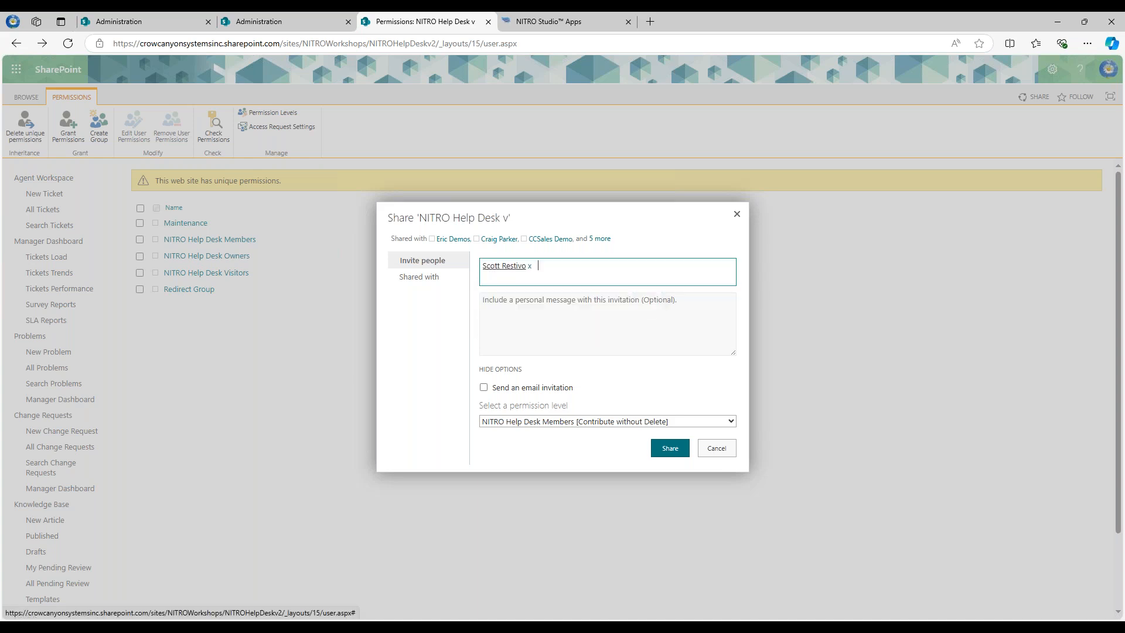
{"action": "left_click", "coordinate": [564, 422]}
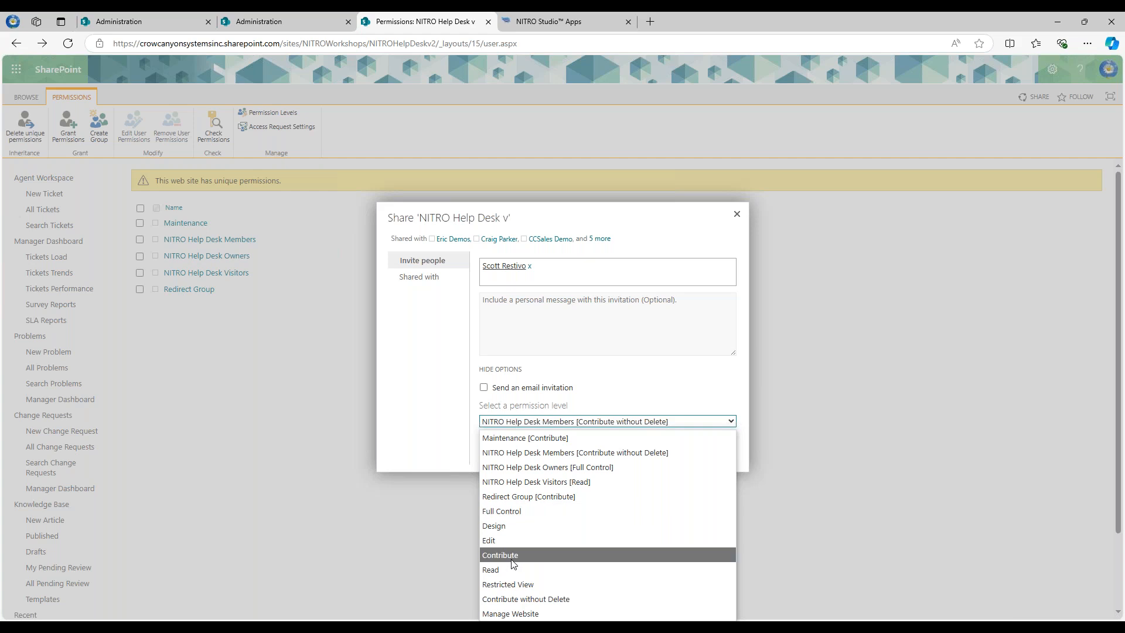
{"action": "left_click", "coordinate": [518, 614]}
{"action": "left_click", "coordinate": [669, 447]}
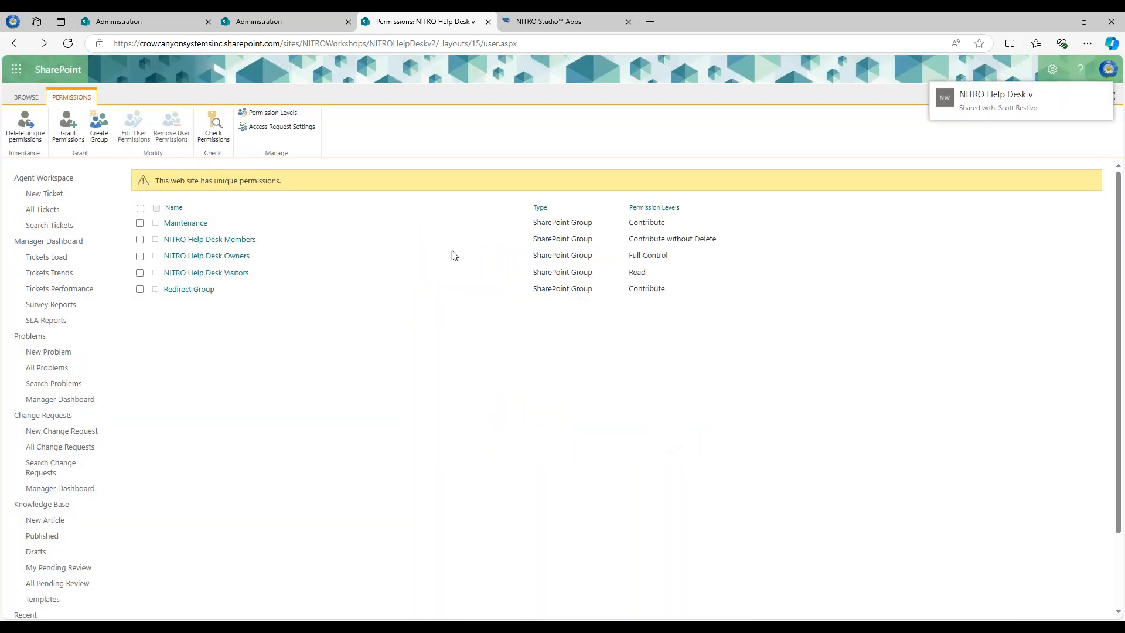
Add the same user to the NITRO Help Desk Members group with the email invitation turned off.
{"action": "left_click", "coordinate": [211, 242]}
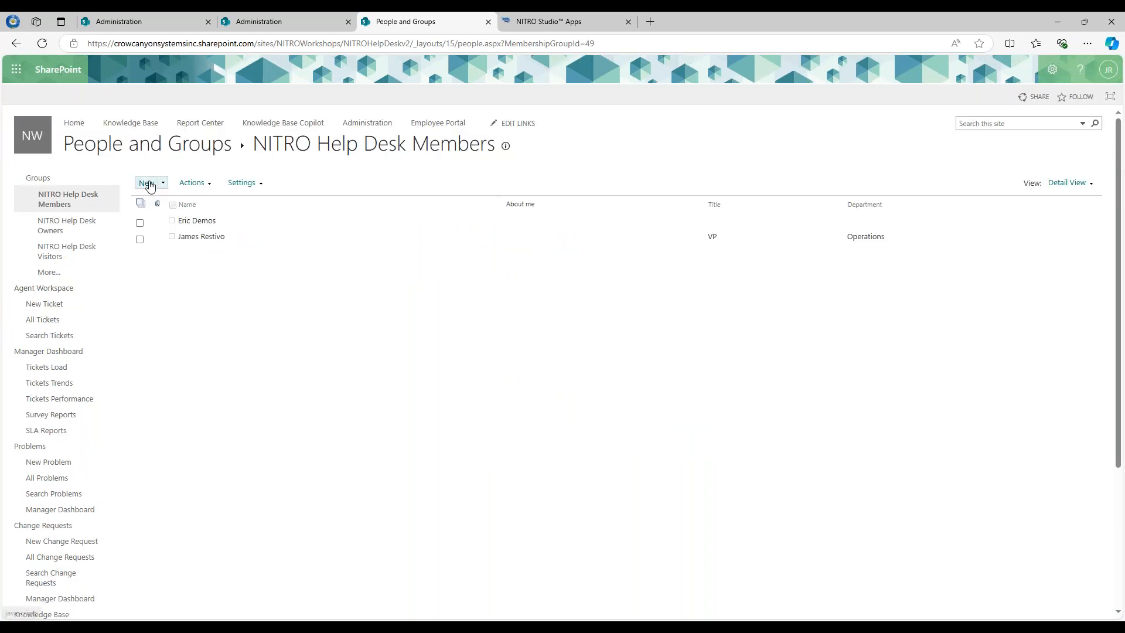
{"action": "left_click", "coordinate": [149, 184]}
{"action": "left_click", "coordinate": [520, 292]}
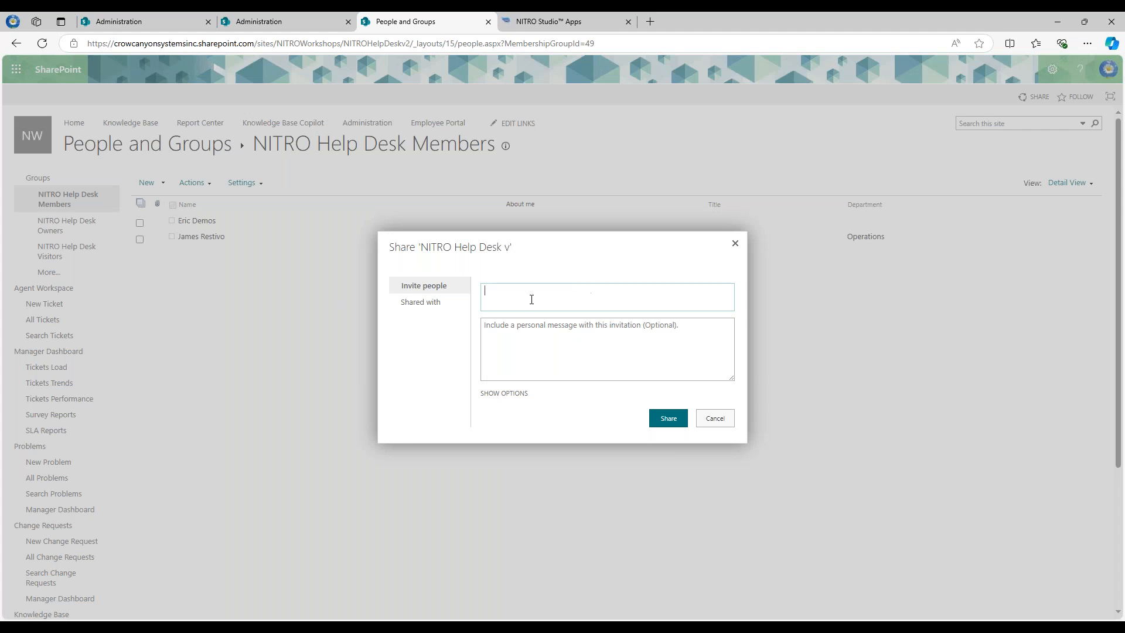
{"action": "type", "text": "scott"}
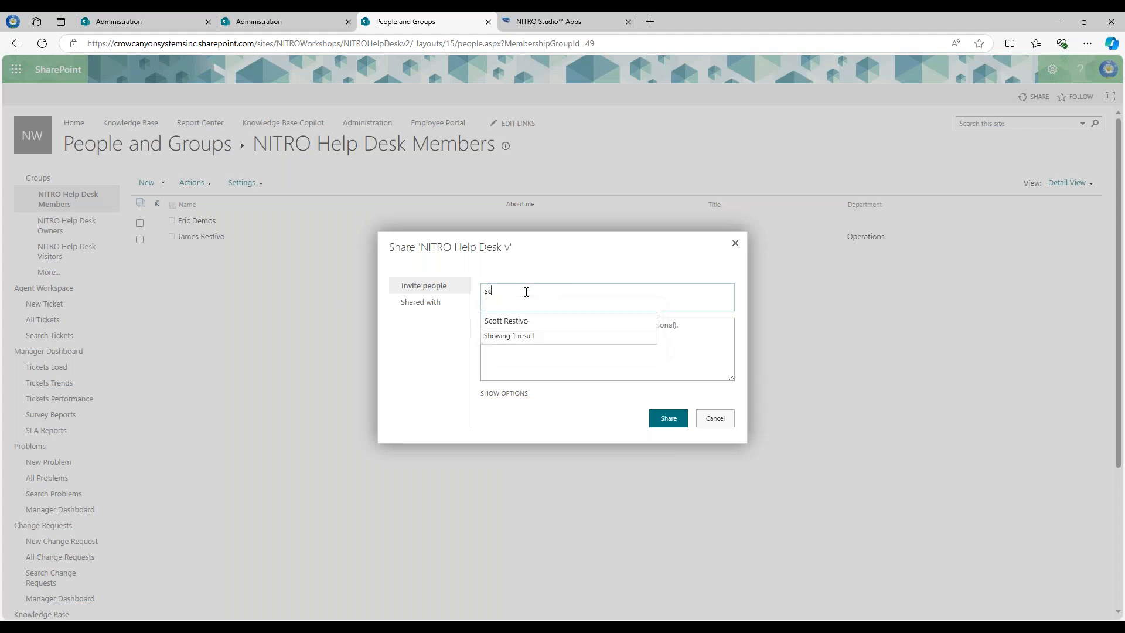
{"action": "left_click", "coordinate": [509, 327]}
{"action": "left_click", "coordinate": [504, 393]}
{"action": "left_click", "coordinate": [515, 403]}
{"action": "left_click", "coordinate": [667, 427]}
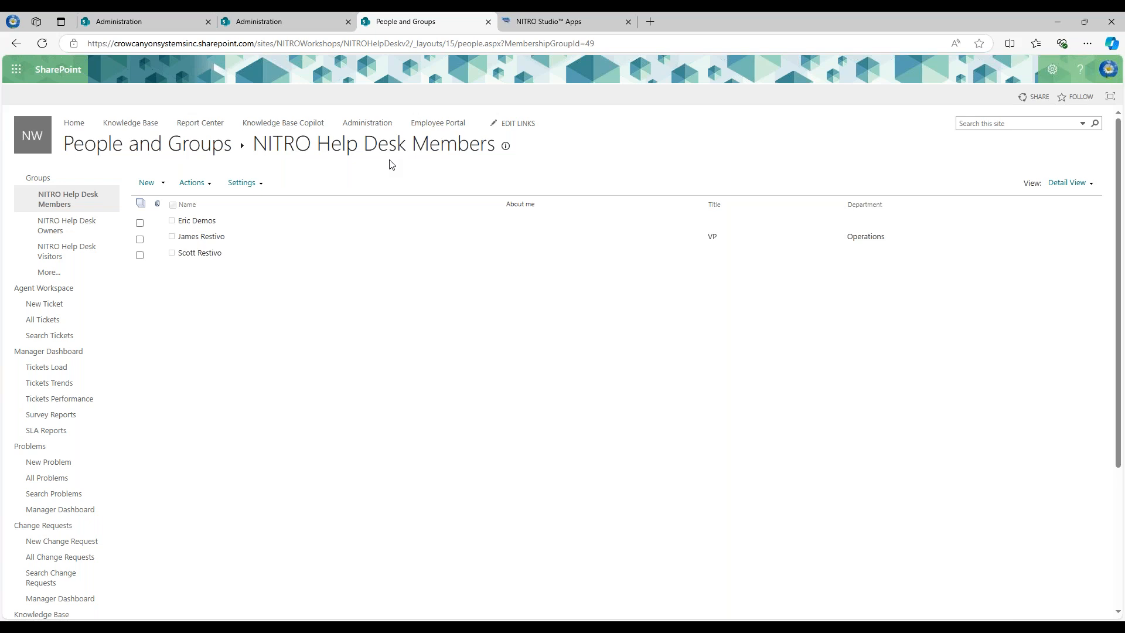
Return to the NITRO Help Desk site's permissions and start a new group named Manage NITRO.
{"action": "right_click", "coordinate": [18, 48]}
{"action": "left_click", "coordinate": [40, 95]}
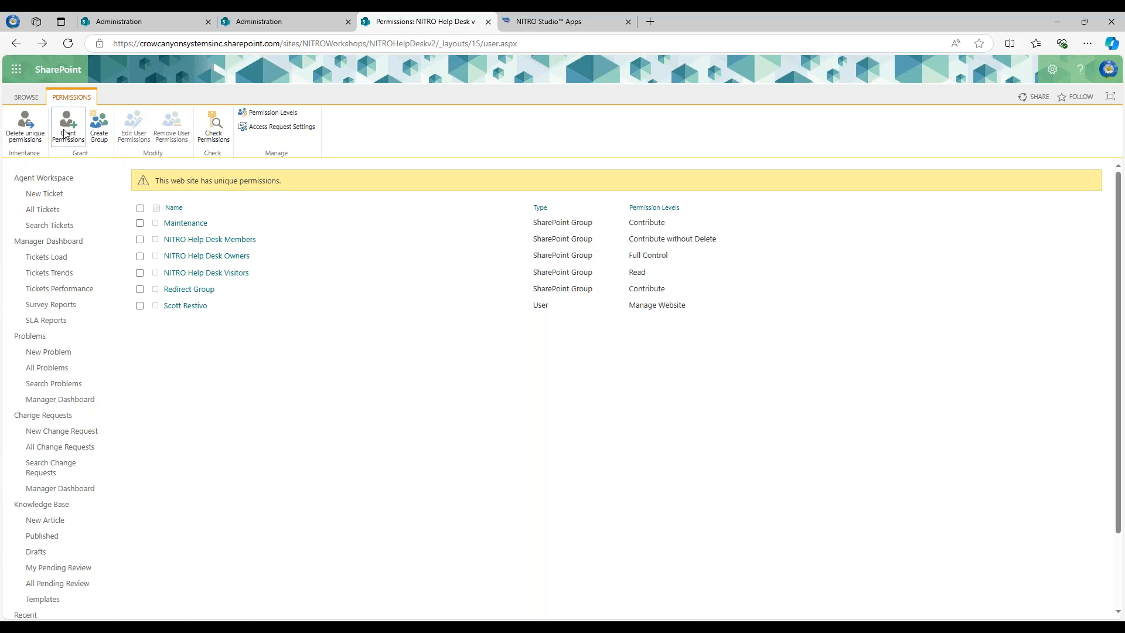
{"action": "left_click", "coordinate": [97, 134]}
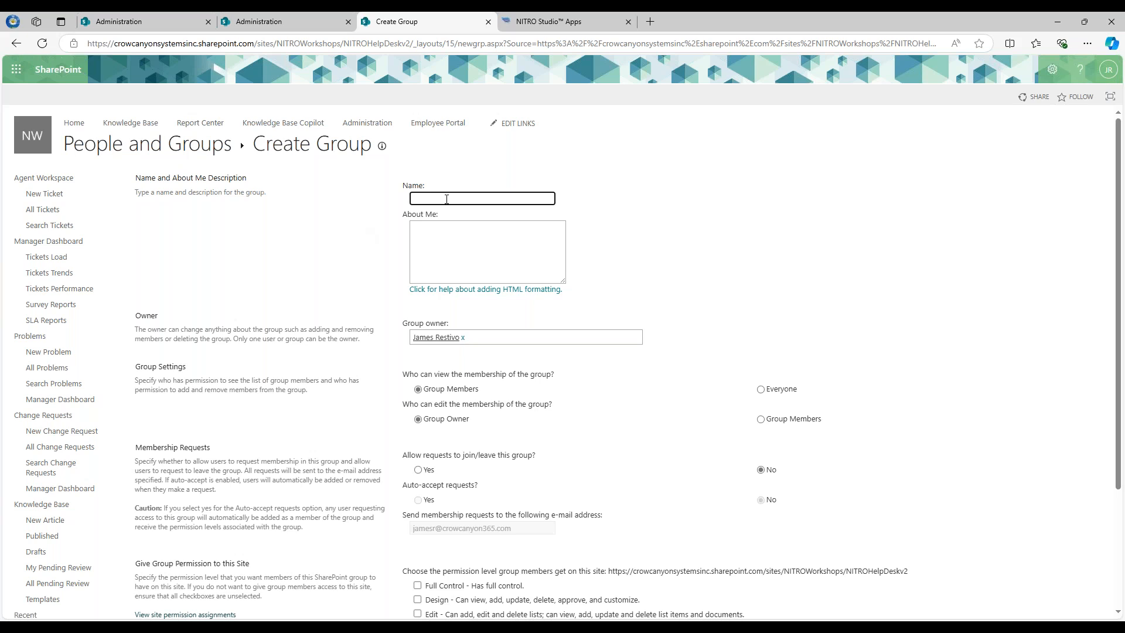
{"action": "type", "text": "Mange N"}
{"action": "key", "text": "BackSpace"}
{"action": "key", "text": "BackSpace"}
{"action": "type", "text": "age N"}
Let everyone view the group's membership, give it the Manage Website permission level, and create the group.
{"action": "scroll", "coordinate": [393, 251], "scroll_direction": "down", "scroll_amount": 2}
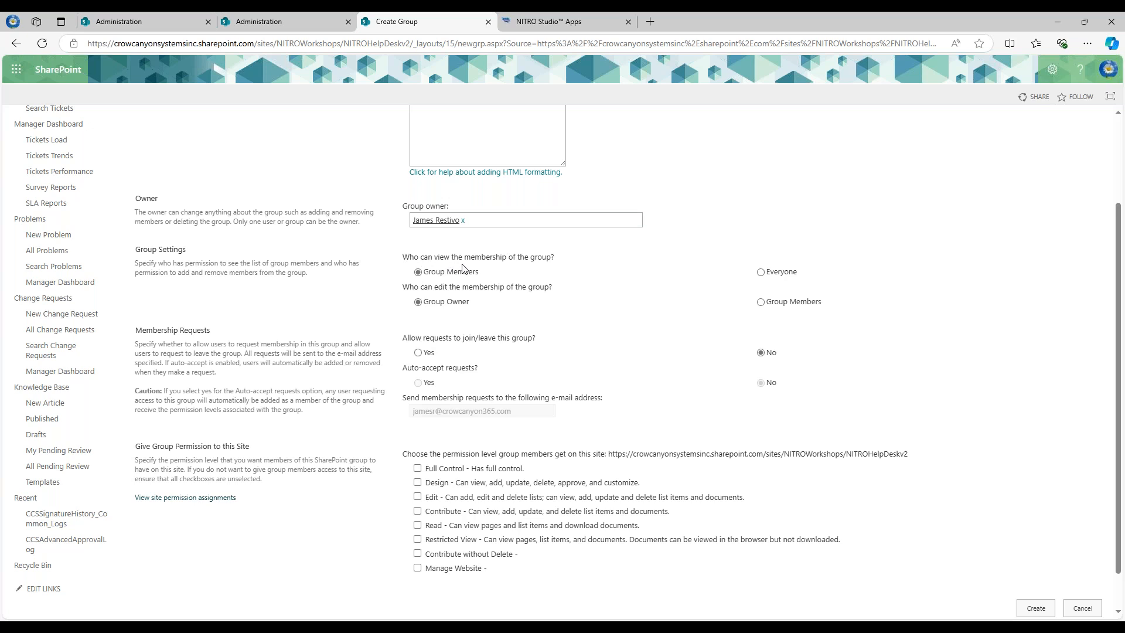
{"action": "left_click", "coordinate": [761, 273]}
{"action": "scroll", "coordinate": [521, 304], "scroll_direction": "down", "scroll_amount": 1}
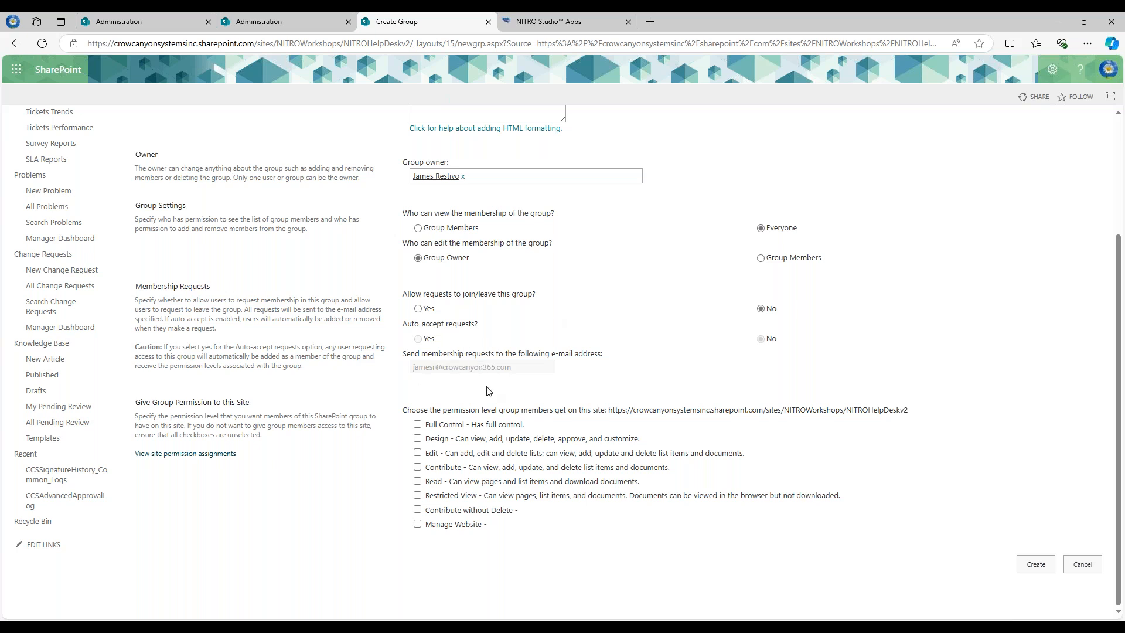
{"action": "left_click_drag", "start_coordinate": [441, 524], "coordinate": [444, 525]}
{"action": "left_click", "coordinate": [419, 524]}
{"action": "left_click", "coordinate": [1029, 572]}
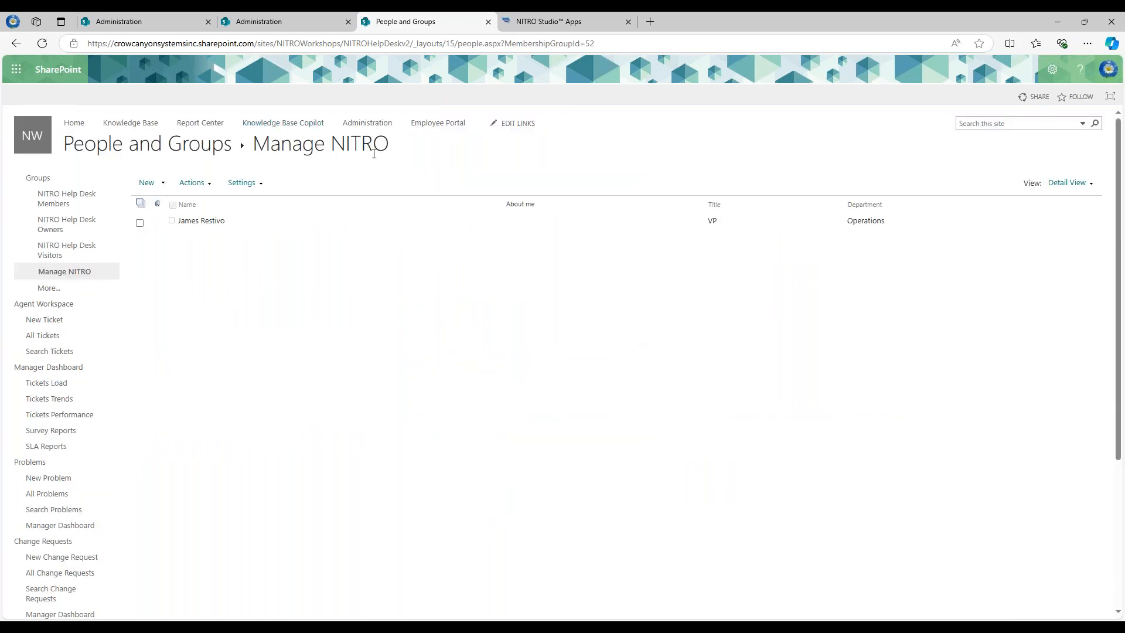
Add the same user to the Manage NITRO group with the email invitation turned off.
{"action": "left_click", "coordinate": [163, 183]}
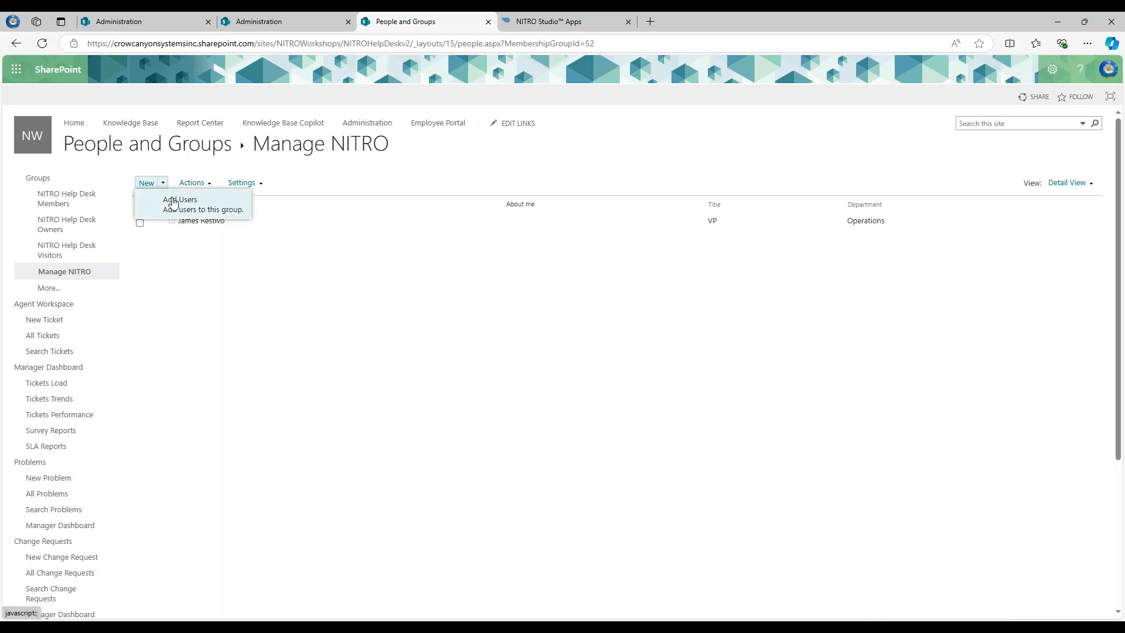
{"action": "left_click", "coordinate": [167, 197]}
{"action": "left_click", "coordinate": [531, 296]}
{"action": "type", "text": "sc"}
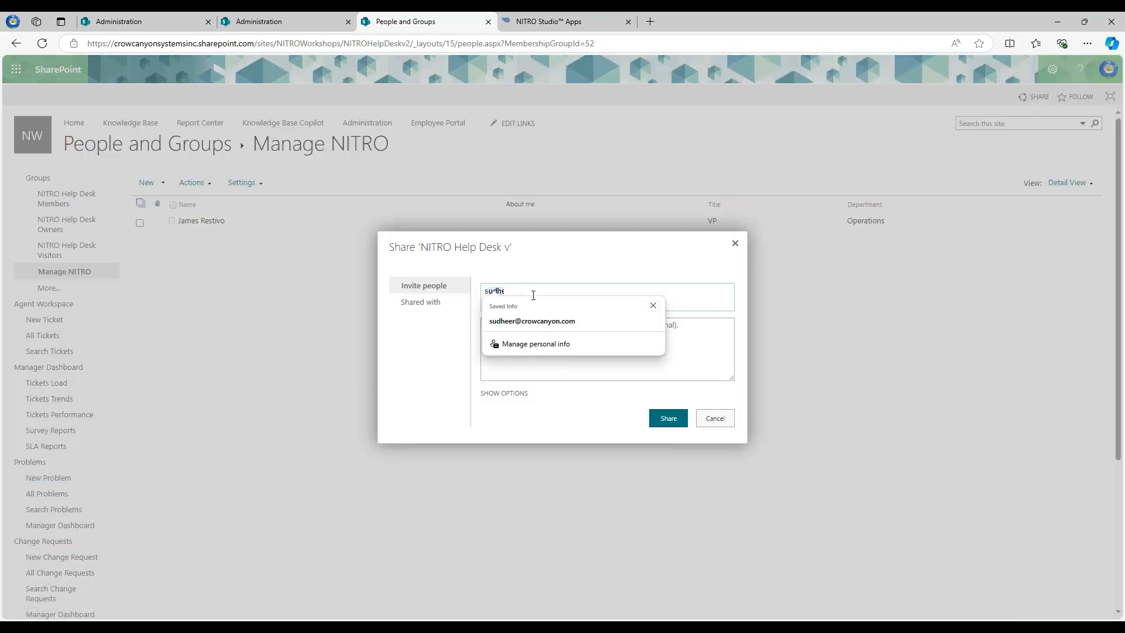
{"action": "left_click", "coordinate": [518, 320]}
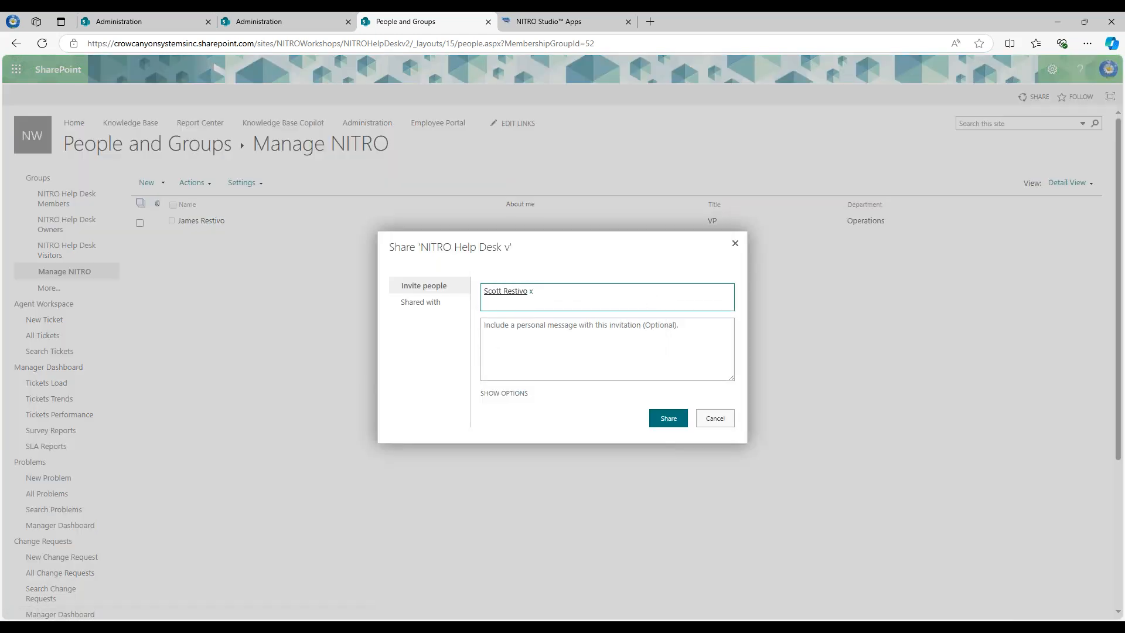
{"action": "left_click", "coordinate": [499, 393]}
{"action": "left_click", "coordinate": [499, 402]}
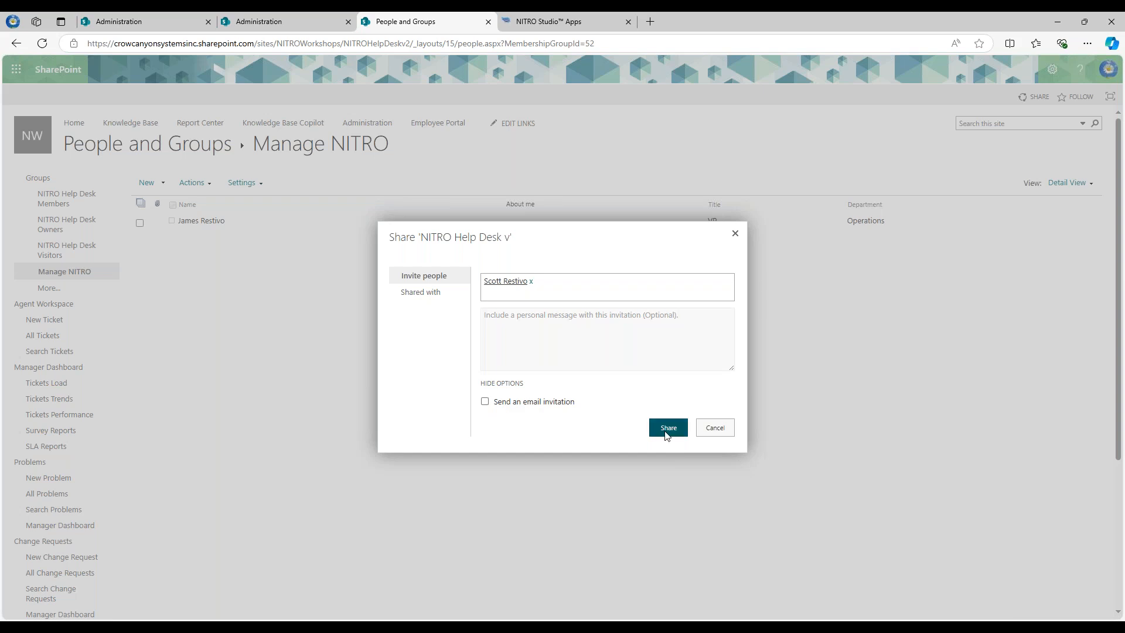
{"action": "left_click", "coordinate": [667, 431]}
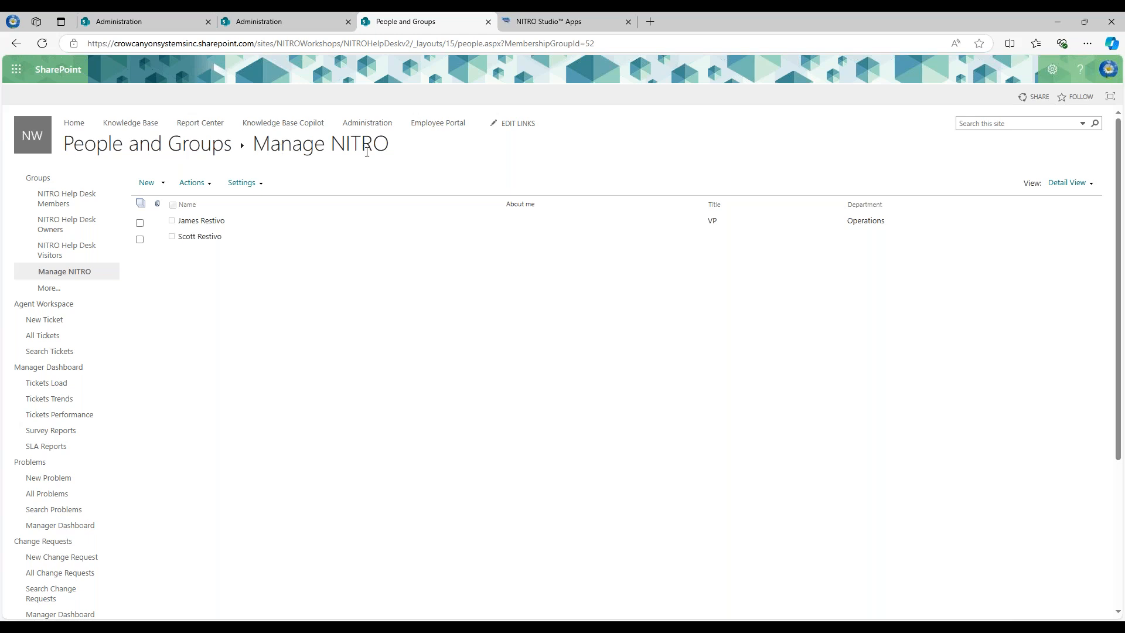
Return to the site's permissions and remove the permissions granted directly to the individual user.
{"action": "right_click", "coordinate": [16, 43]}
{"action": "left_click", "coordinate": [34, 81]}
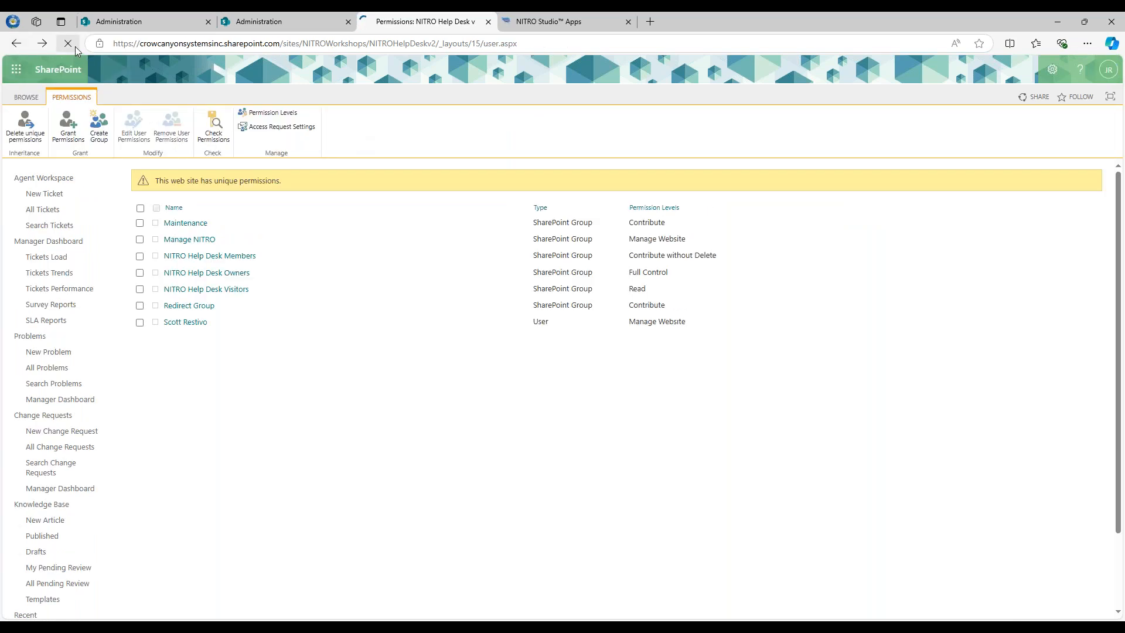
{"action": "left_click", "coordinate": [140, 323]}
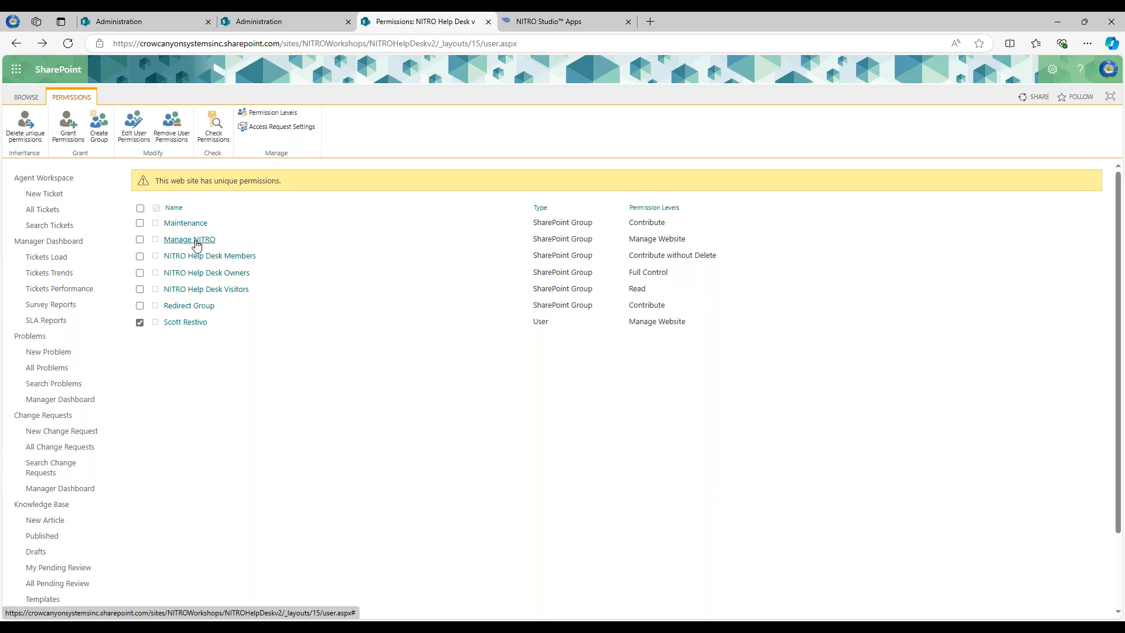
{"action": "left_click", "coordinate": [171, 135]}
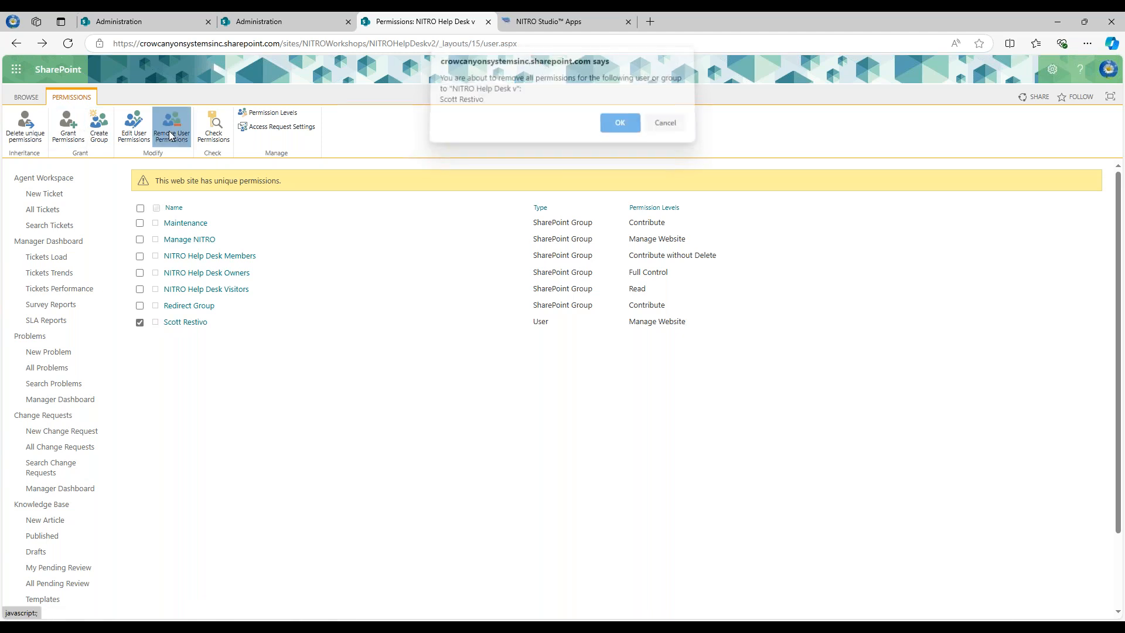
{"action": "left_click", "coordinate": [619, 129]}
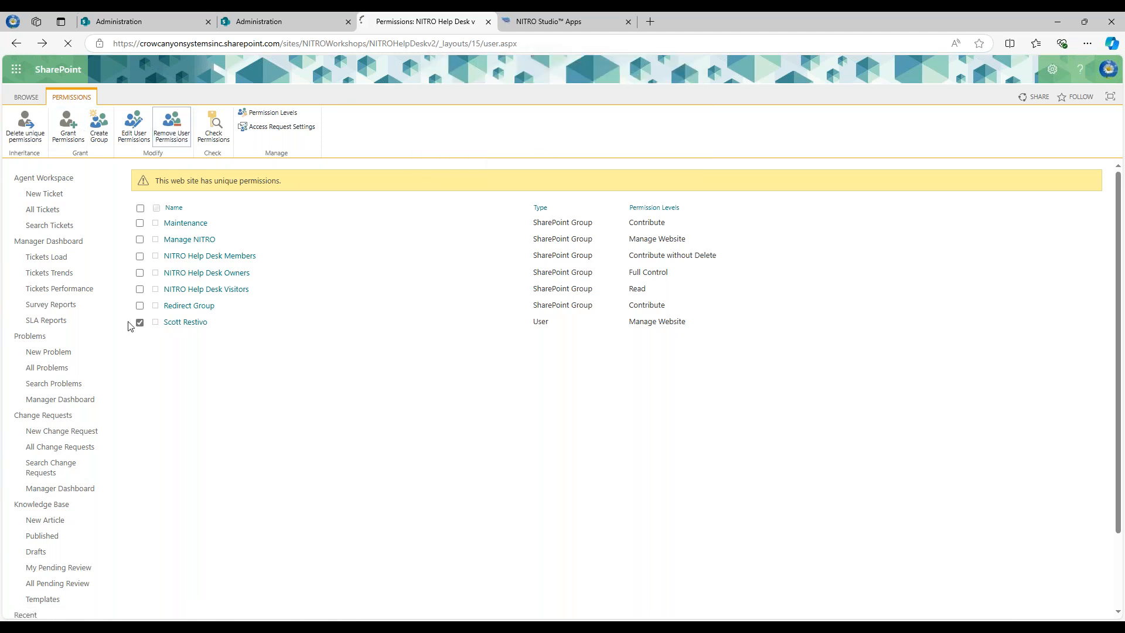
Review the Manage NITRO group's members and check the same user's permissions on the site.
{"action": "left_click", "coordinate": [184, 241]}
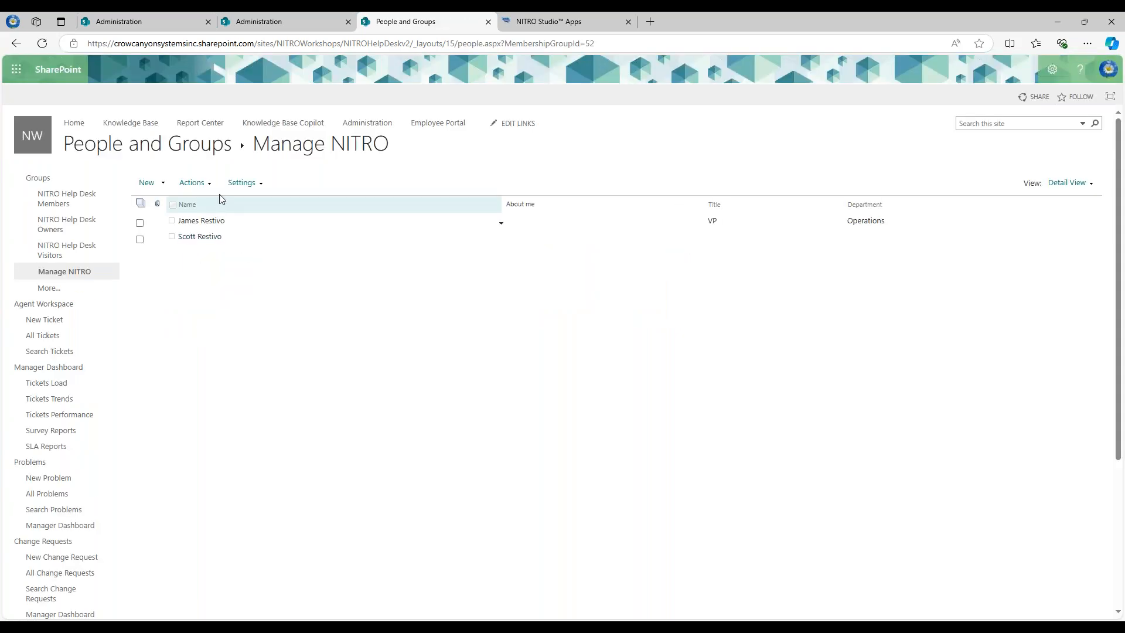
{"action": "left_click", "coordinate": [15, 44]}
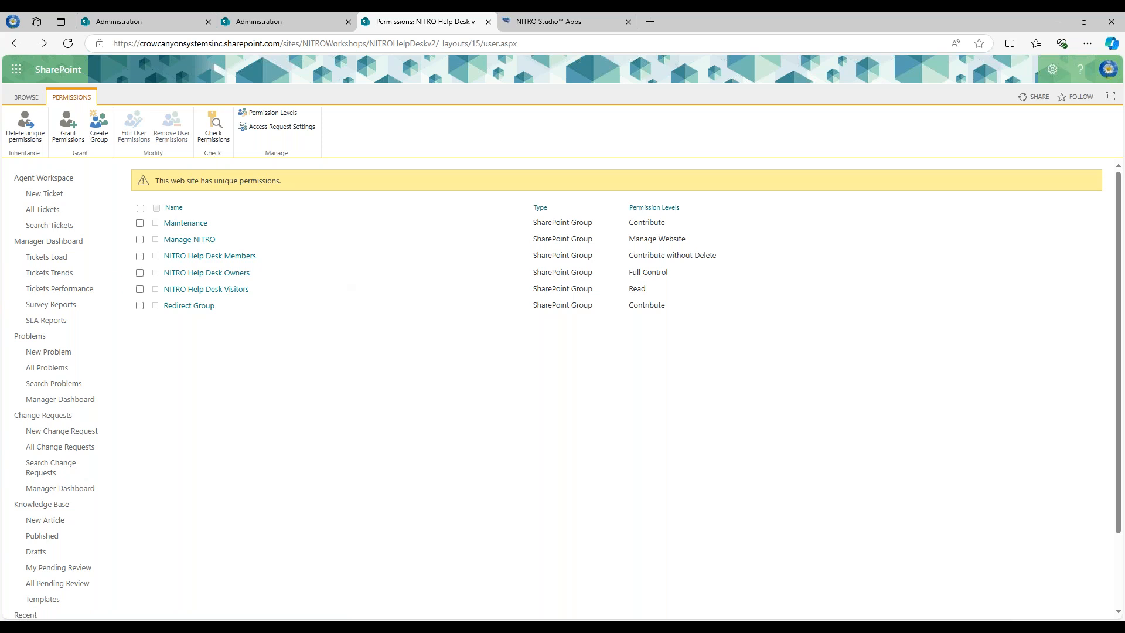
{"action": "left_click", "coordinate": [214, 136]}
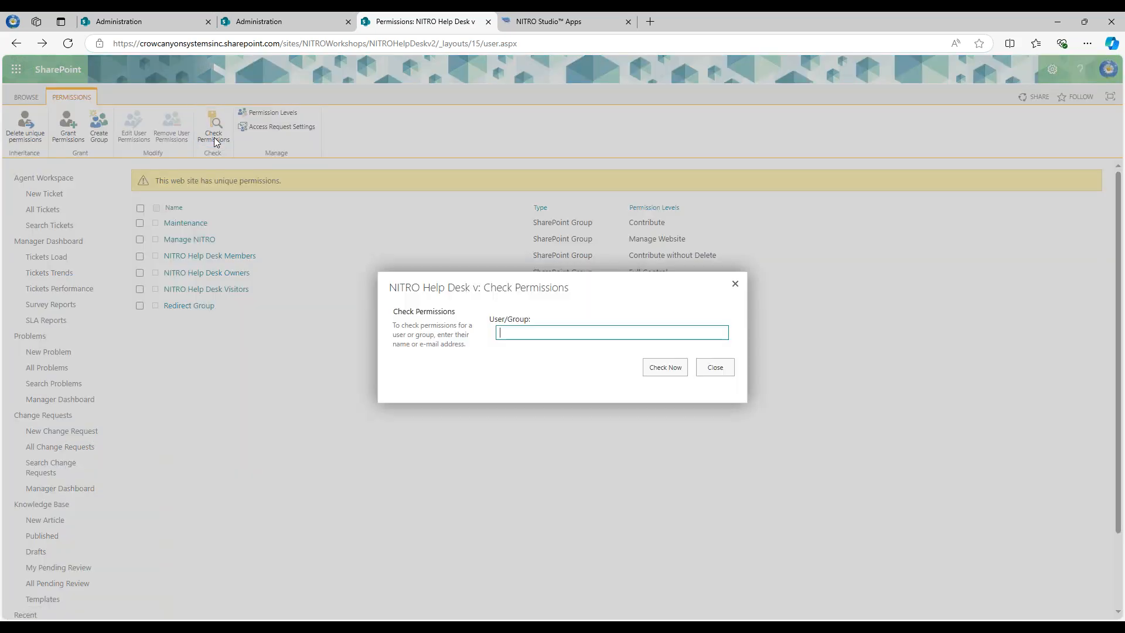
{"action": "left_click", "coordinate": [581, 333]}
{"action": "type", "text": "sco"}
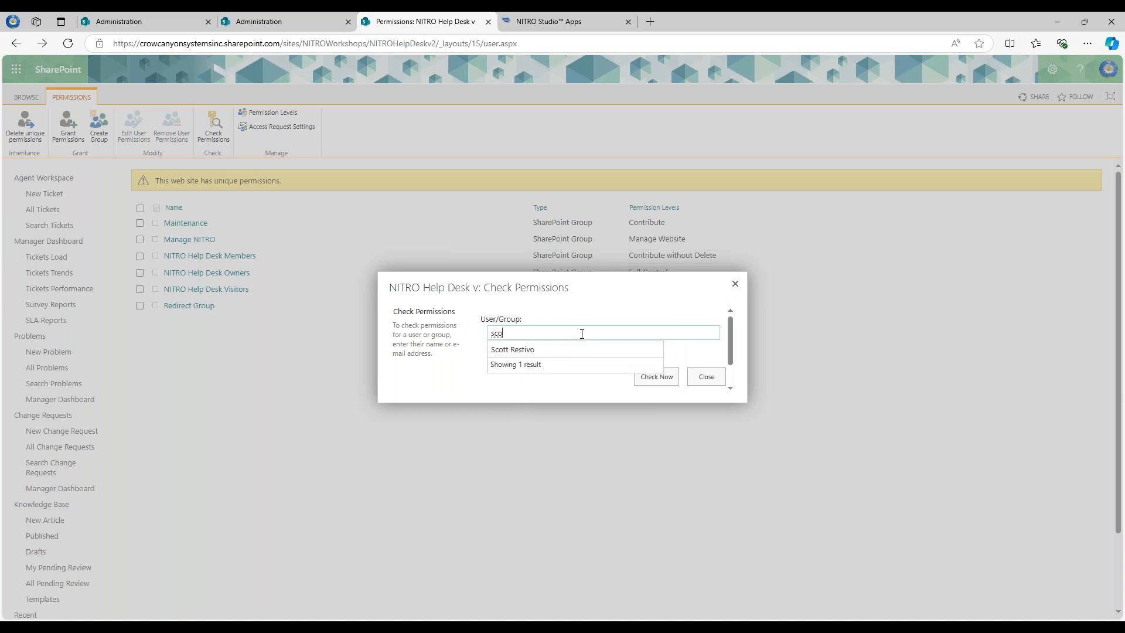
{"action": "left_click", "coordinate": [519, 351]}
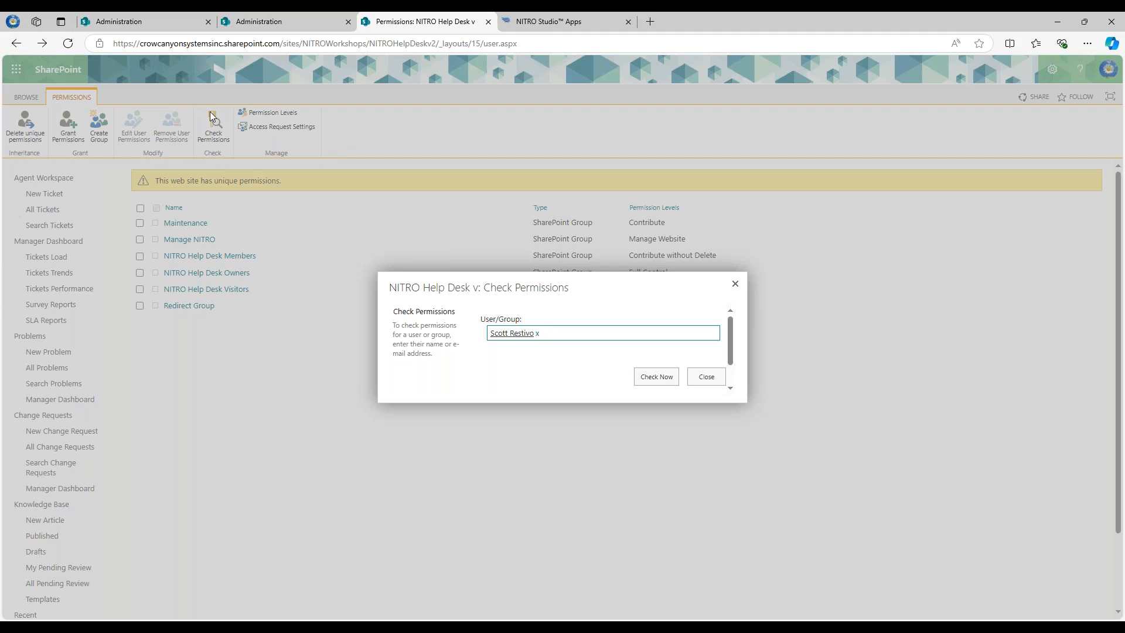
{"action": "left_click", "coordinate": [655, 378]}
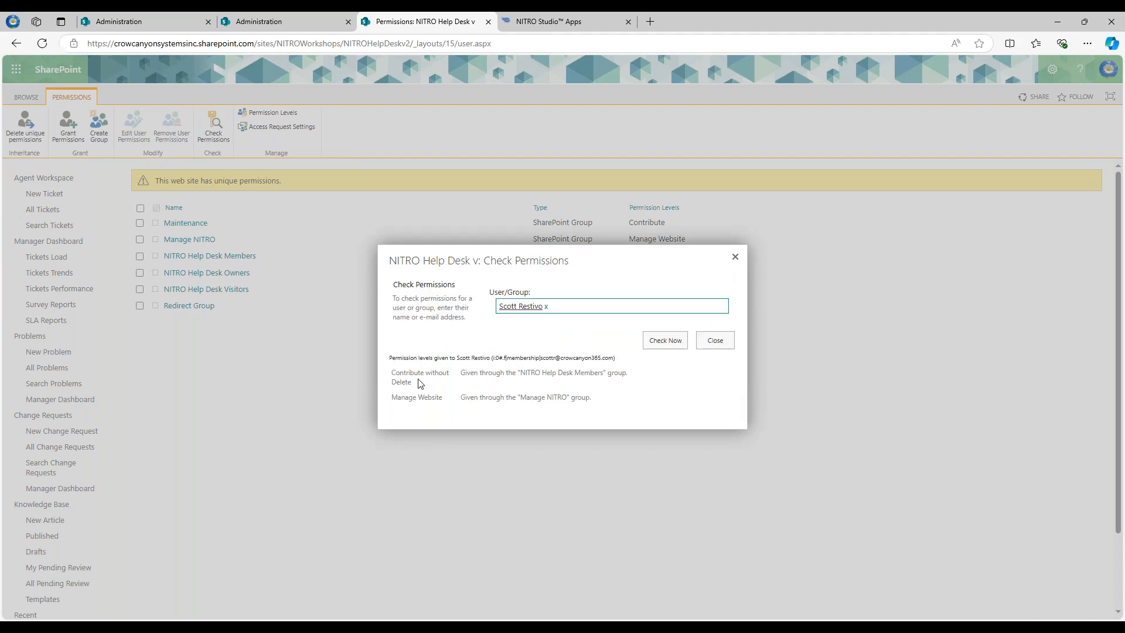
Examine which permission levels the user has and which groups grant them, and close the permission check.
{"action": "left_click_drag", "start_coordinate": [396, 372], "coordinate": [464, 383]}
{"action": "left_click", "coordinate": [419, 373]}
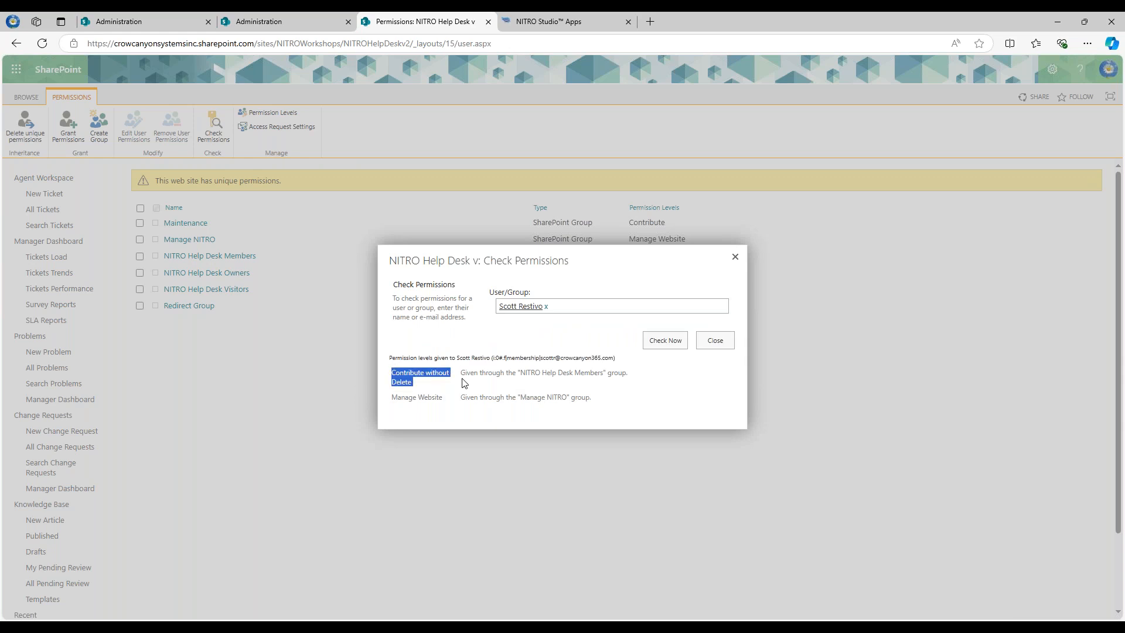
{"action": "left_click_drag", "start_coordinate": [397, 394], "coordinate": [465, 397]}
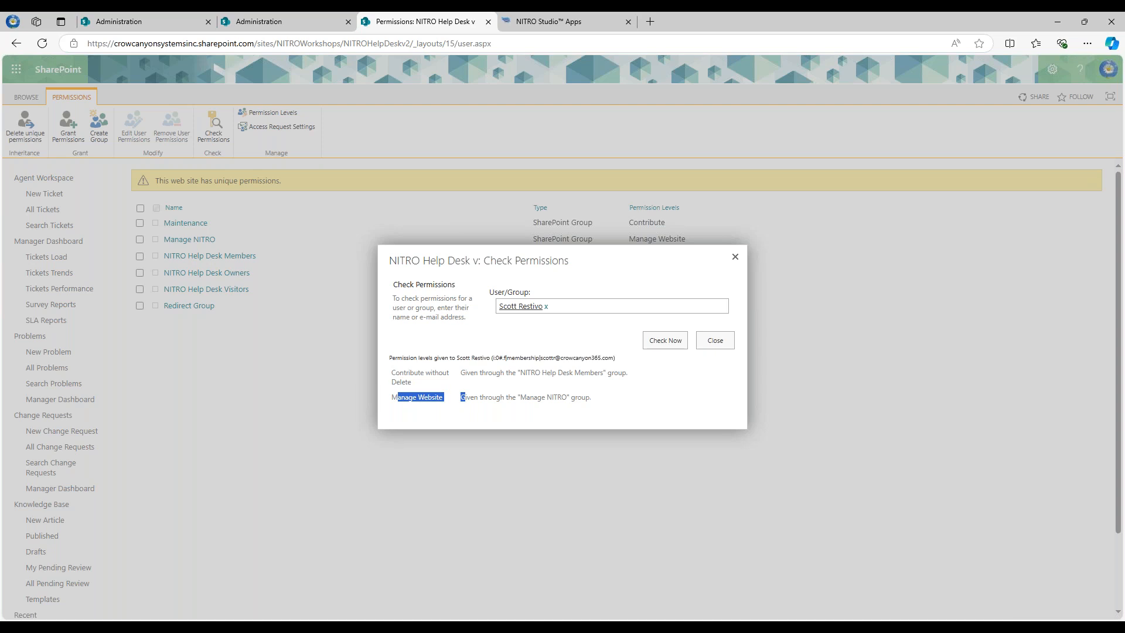
{"action": "left_click", "coordinate": [565, 406]}
{"action": "left_click_drag", "start_coordinate": [523, 373], "coordinate": [594, 375]}
{"action": "left_click", "coordinate": [573, 401]}
{"action": "left_click", "coordinate": [728, 341]}
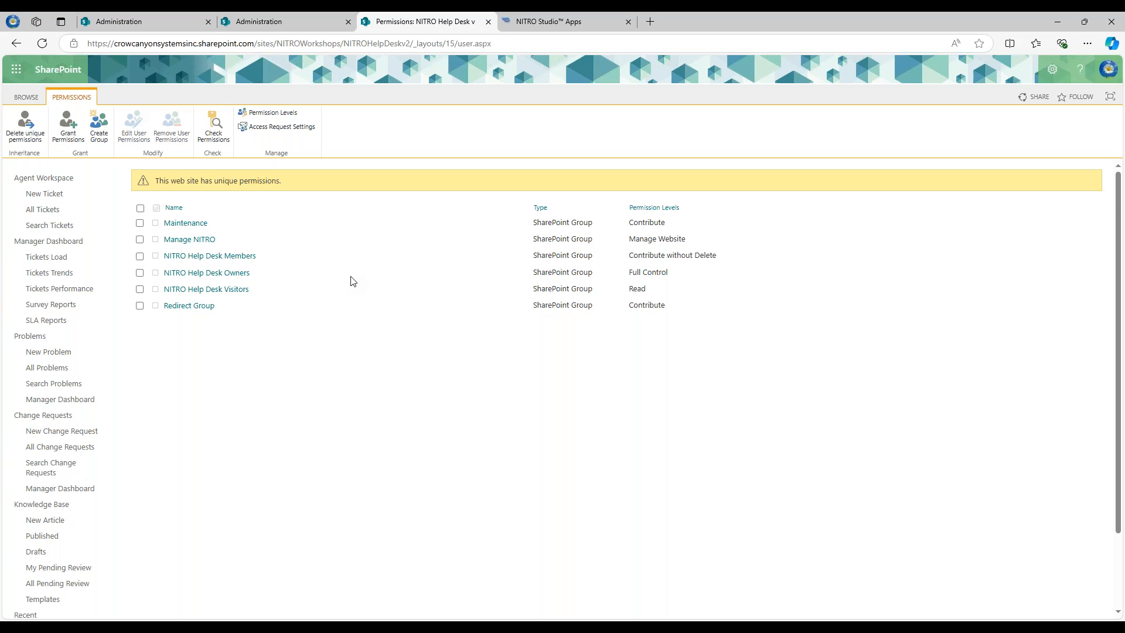
Open the Test request ticket from All Tickets, view its additional actions, and close it.
{"action": "left_click", "coordinate": [50, 209]}
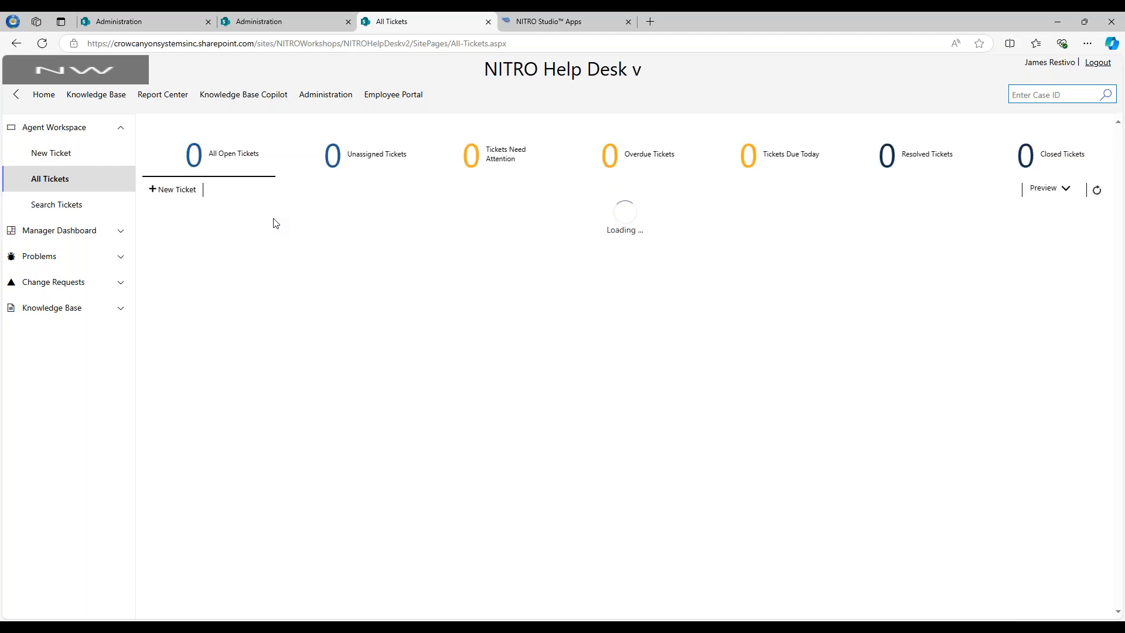
{"action": "left_click", "coordinate": [291, 241]}
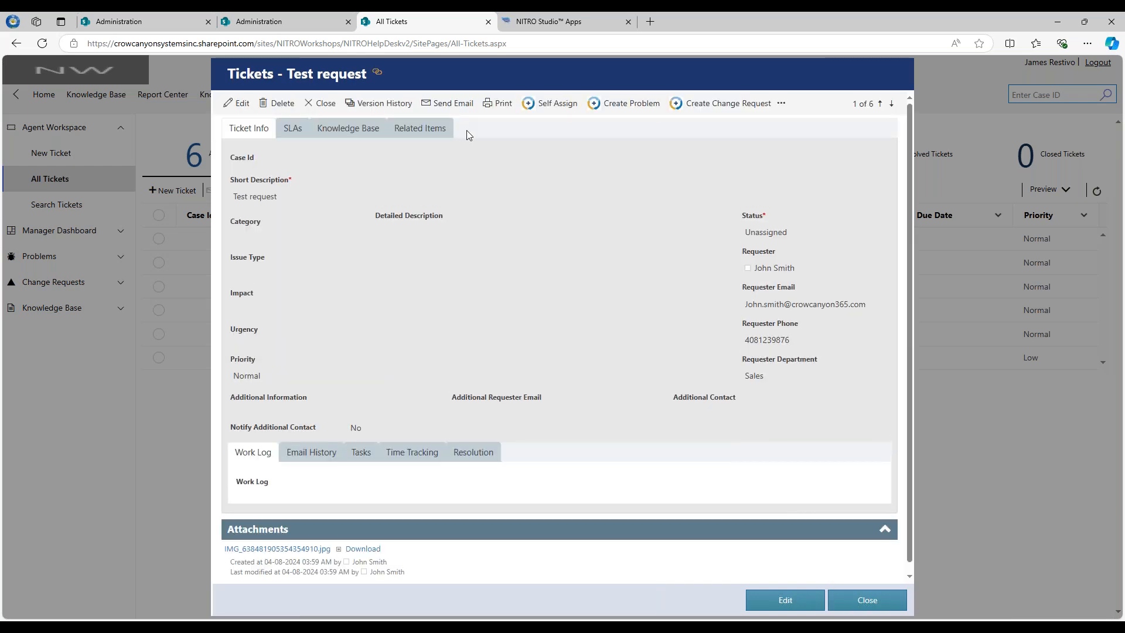
{"action": "left_click", "coordinate": [781, 103]}
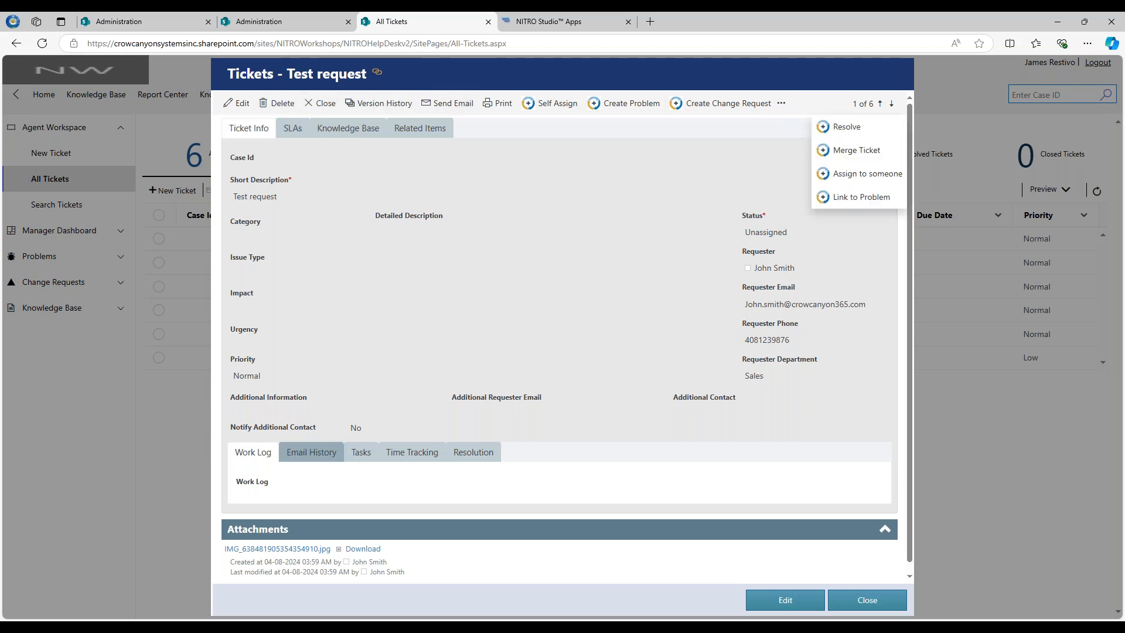
{"action": "left_click", "coordinate": [858, 608]}
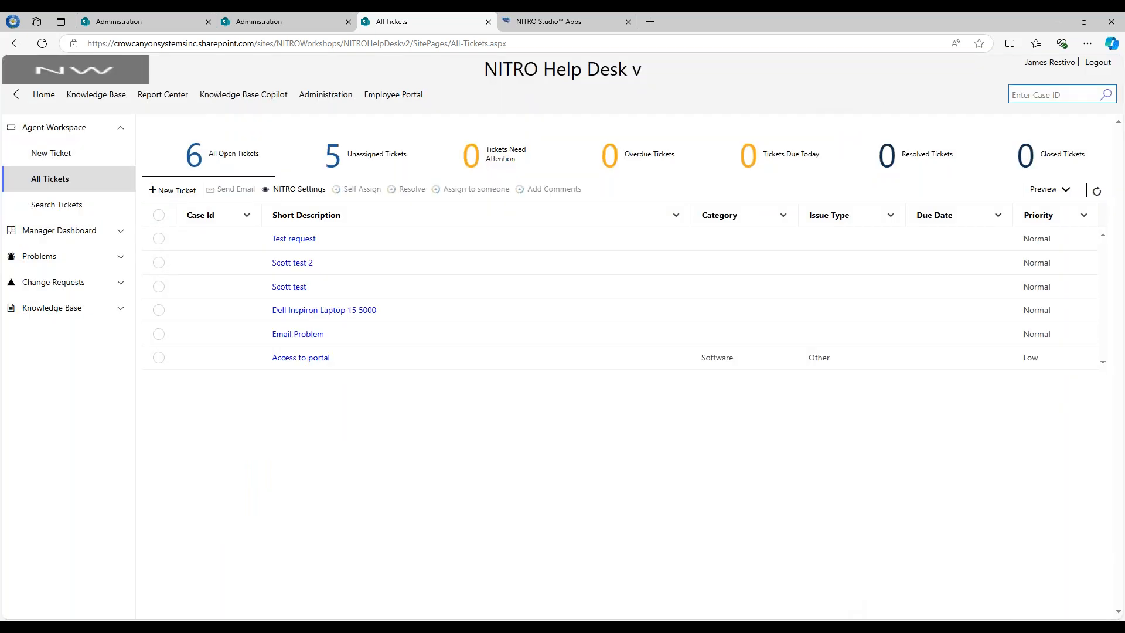
Open the permissions of the Tickets list through the help desk's list configuration in Administration.
{"action": "left_click", "coordinate": [322, 95]}
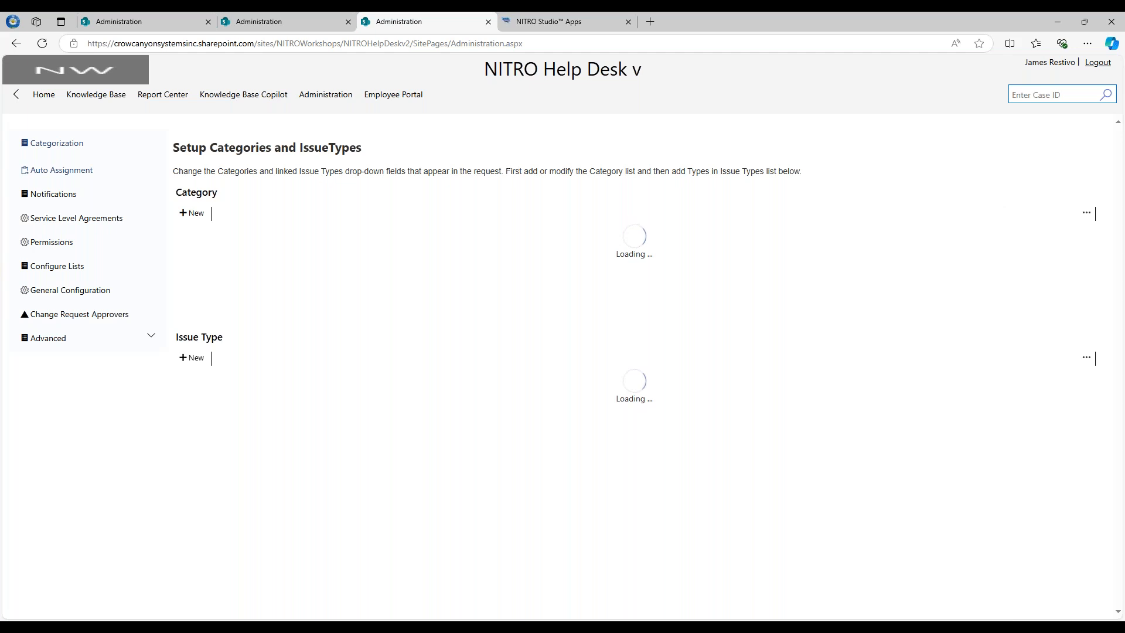
{"action": "left_click", "coordinate": [61, 265]}
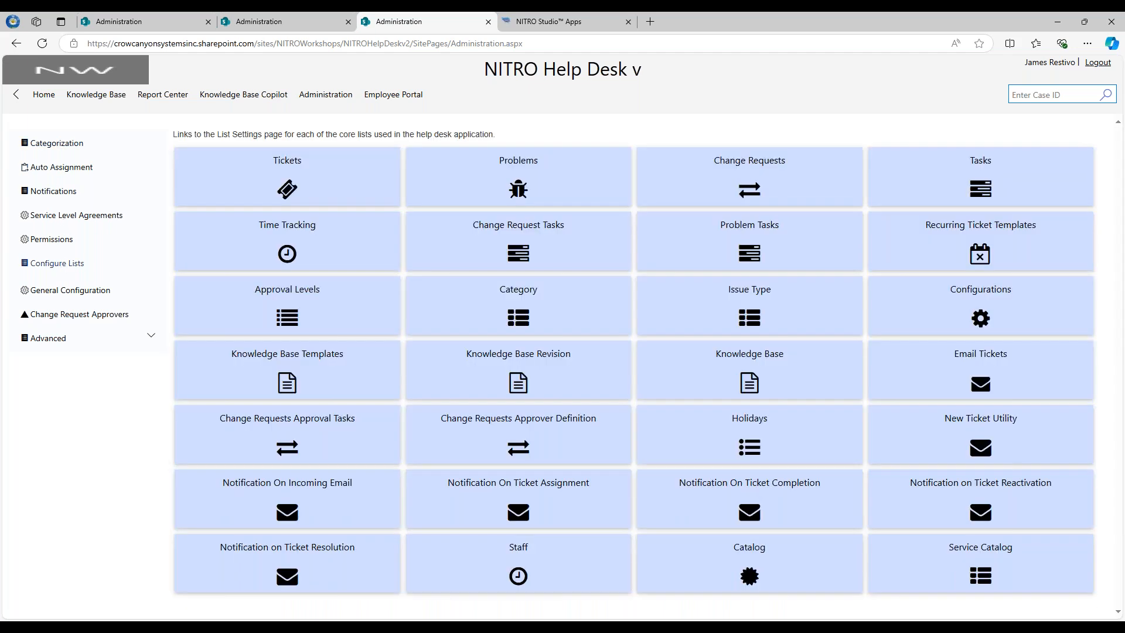
{"action": "left_click", "coordinate": [285, 185]}
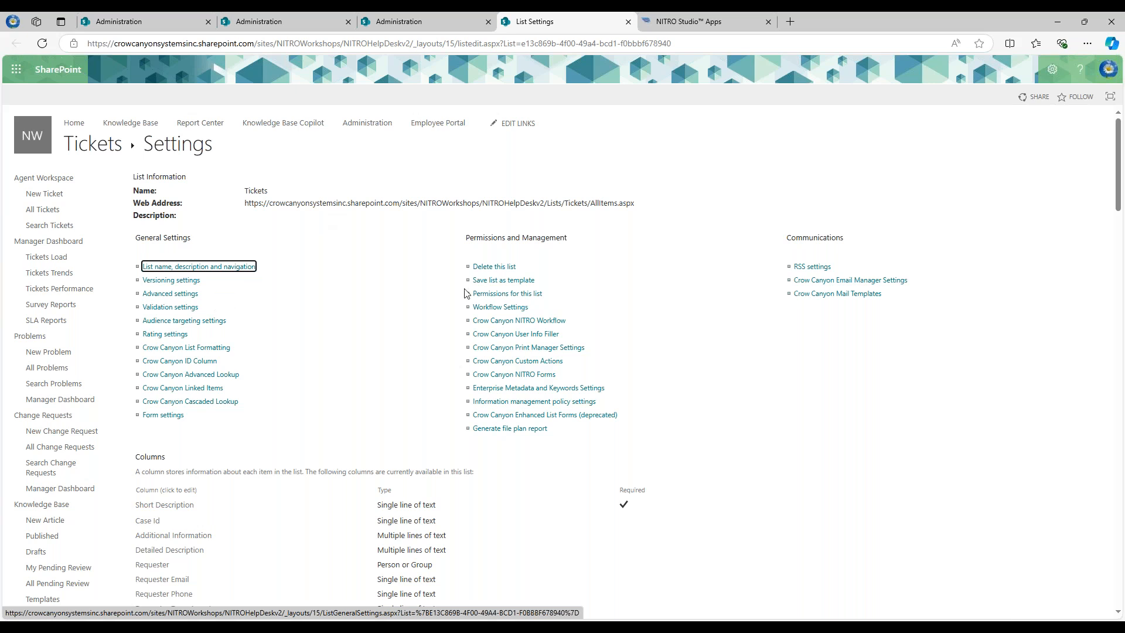
{"action": "left_click", "coordinate": [499, 295]}
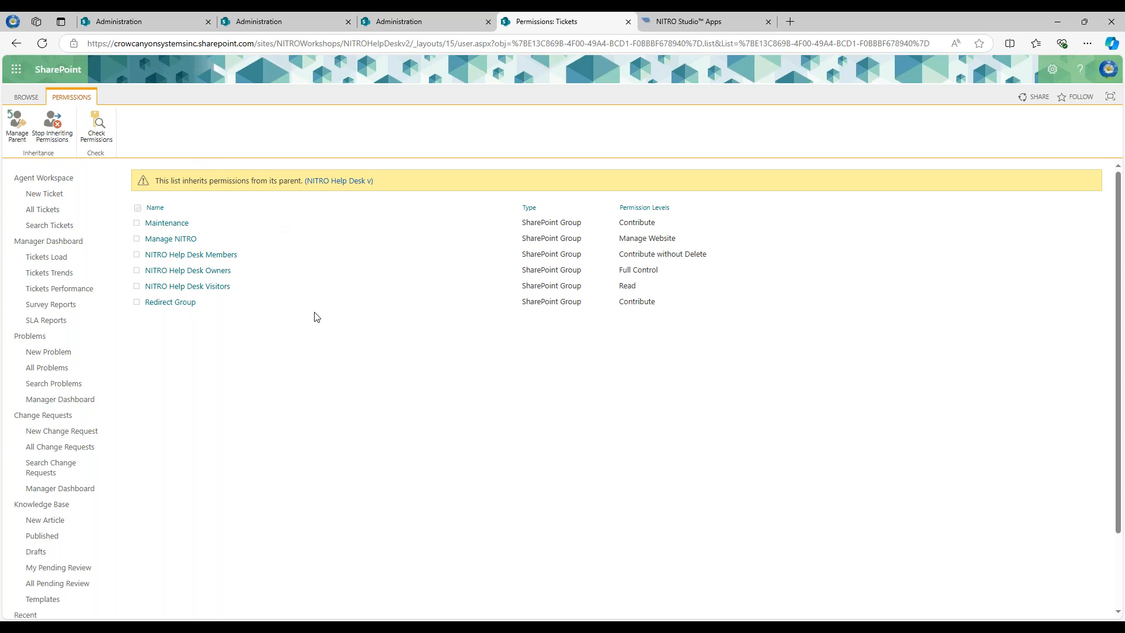
Stop the Tickets list from inheriting its parent site's permissions and confirm creating unique permissions for it.
{"action": "left_click_drag", "start_coordinate": [184, 180], "coordinate": [301, 183]}
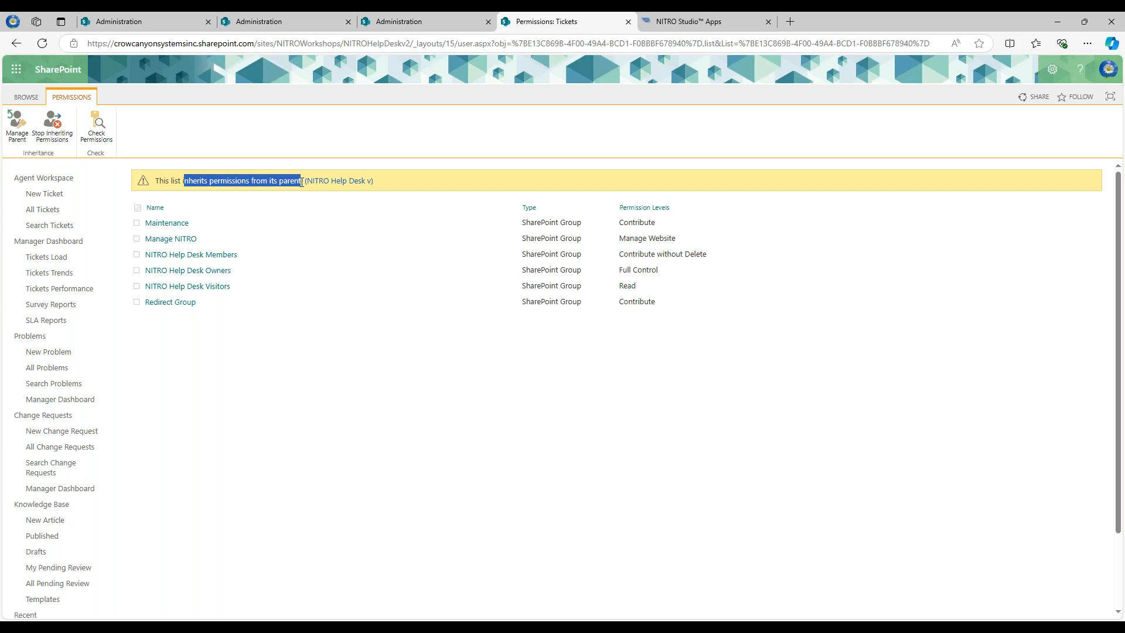
{"action": "left_click", "coordinate": [341, 248]}
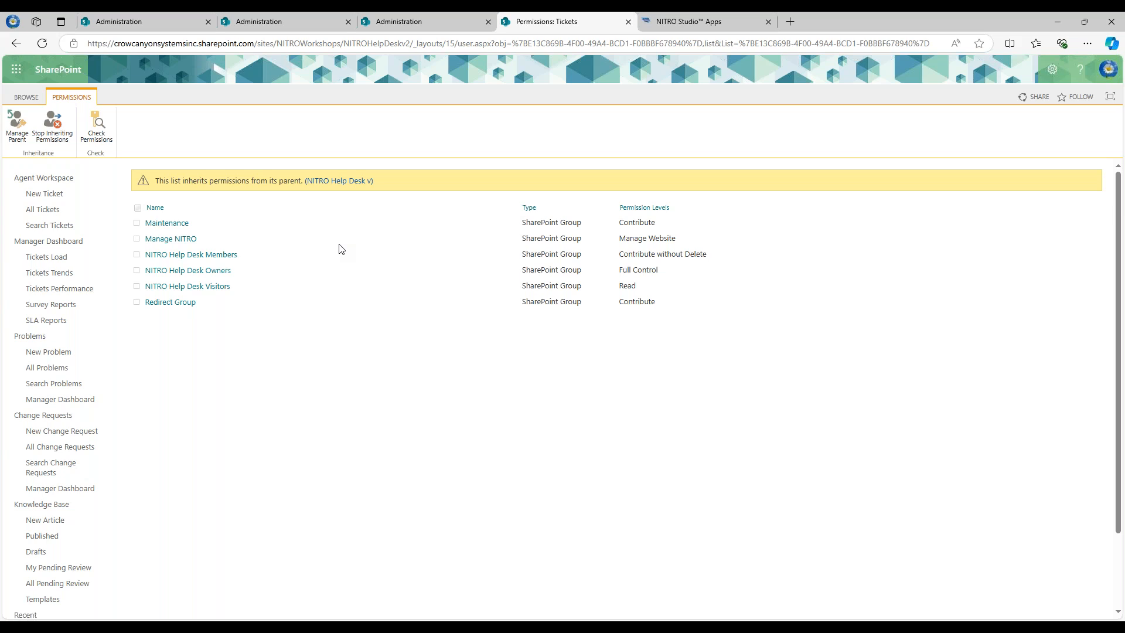
{"action": "left_click", "coordinate": [59, 137]}
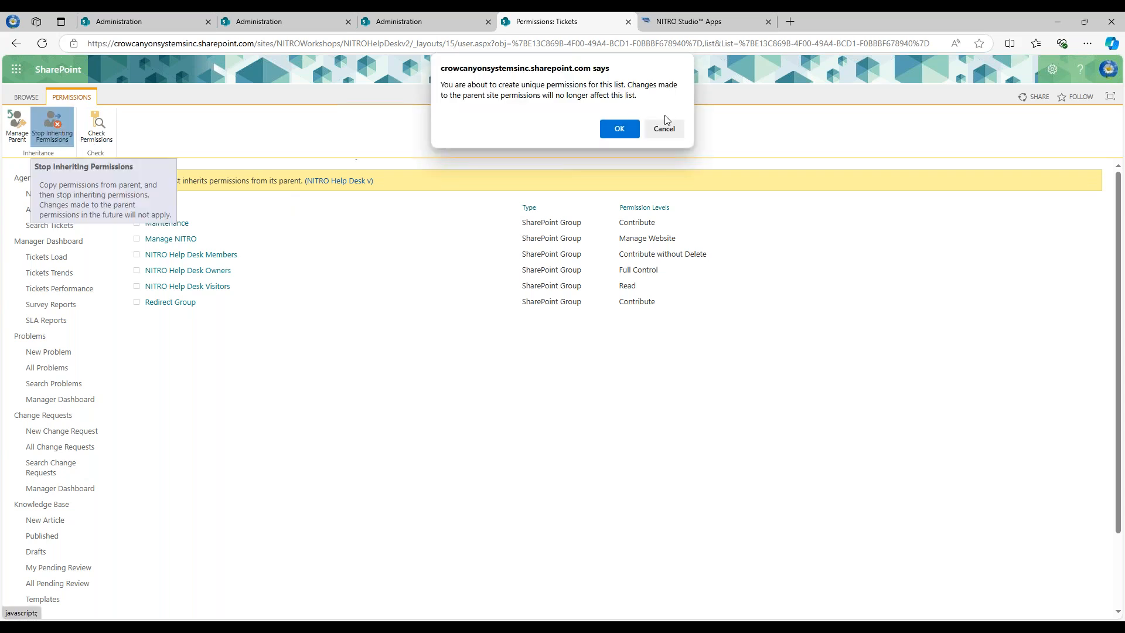
{"action": "left_click", "coordinate": [619, 128]}
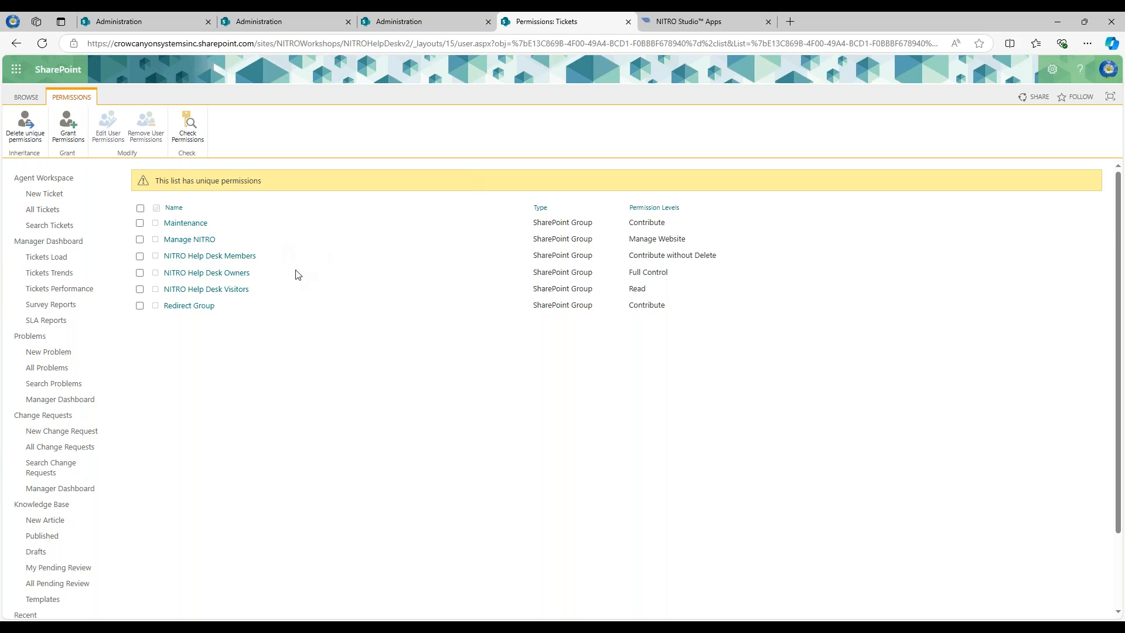
Remove all permissions of the Maintenance, Manage NITRO and Redirect Group groups from the Tickets list and confirm.
{"action": "left_click", "coordinate": [140, 239]}
{"action": "left_click", "coordinate": [139, 224]}
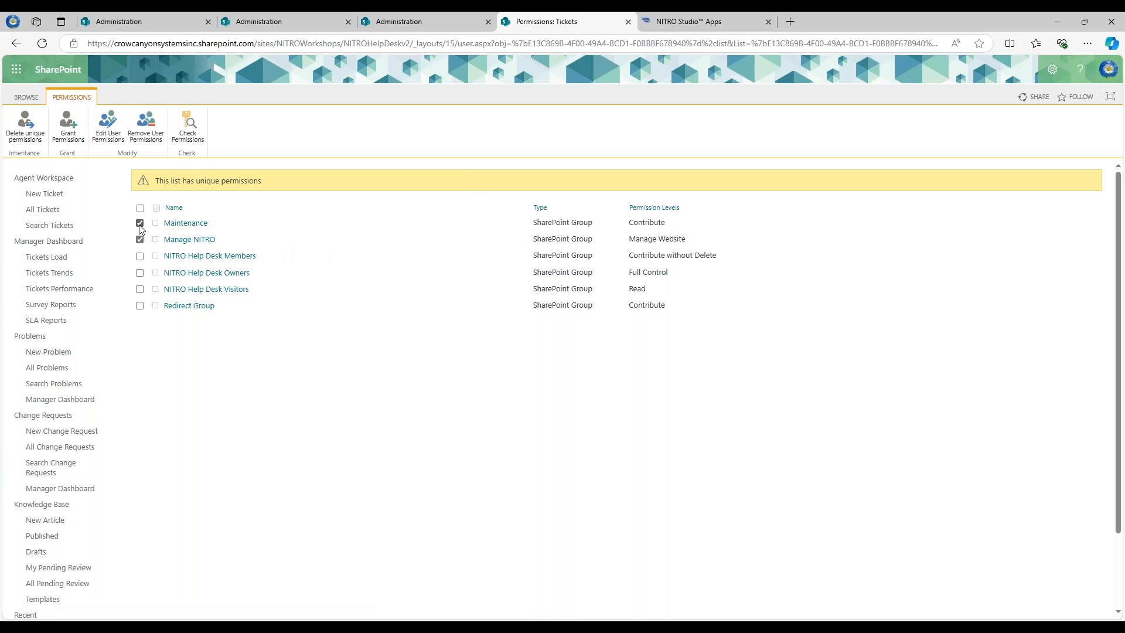
{"action": "left_click", "coordinate": [140, 306]}
{"action": "left_click", "coordinate": [146, 126]}
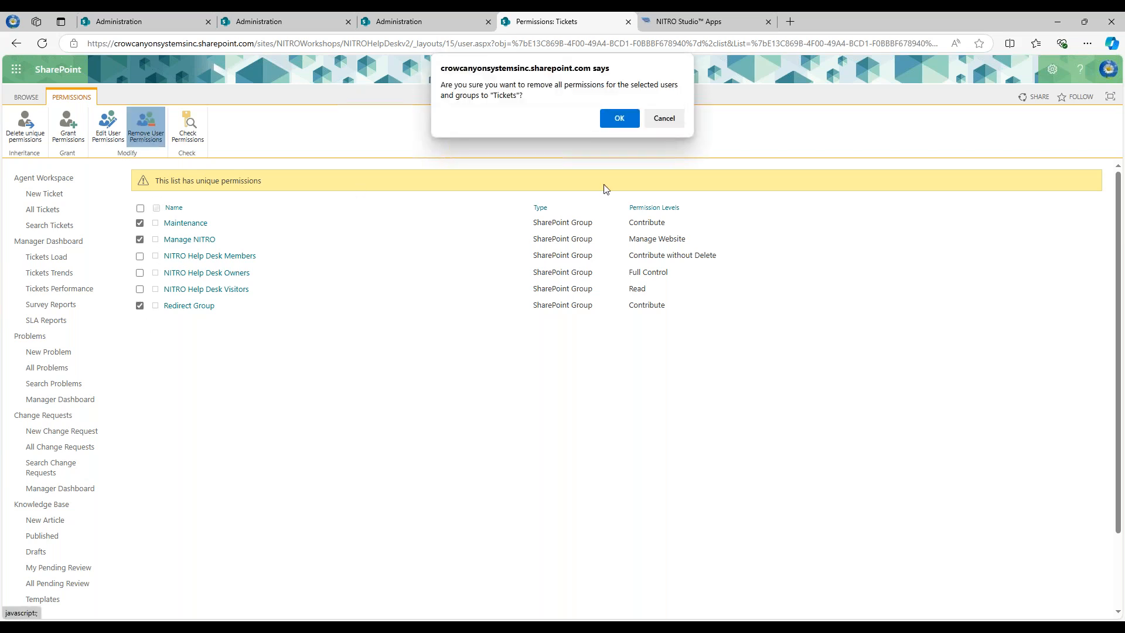
{"action": "left_click", "coordinate": [618, 120]}
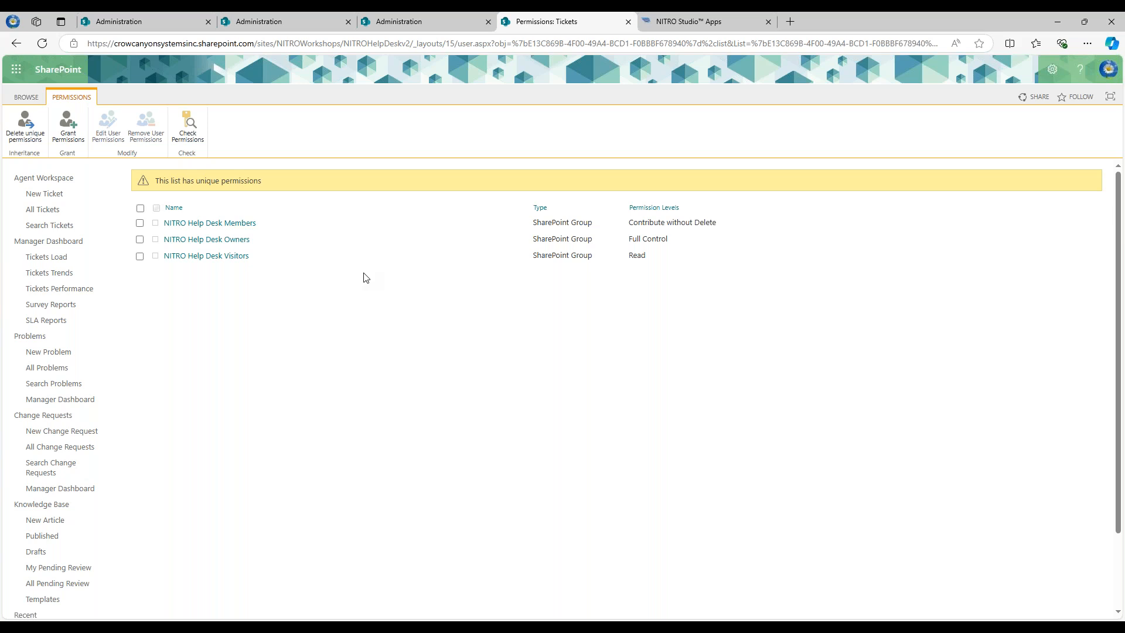
Delete the Tickets list's unique permissions so that it inherits from the parent site, and confirm.
{"action": "left_click", "coordinate": [32, 133]}
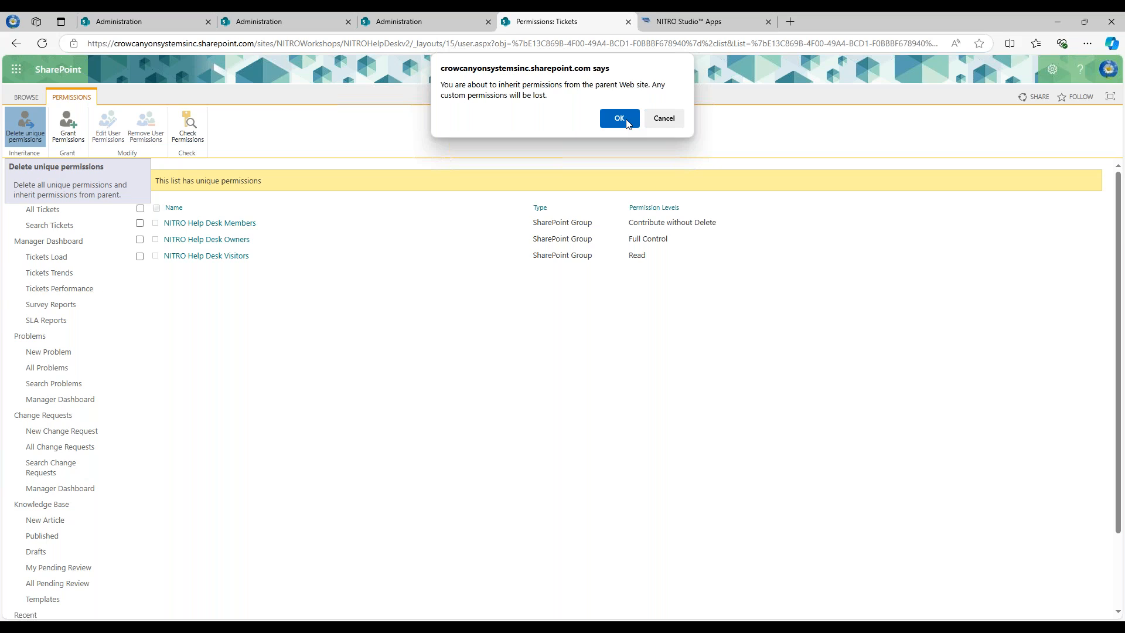
{"action": "left_click", "coordinate": [619, 119]}
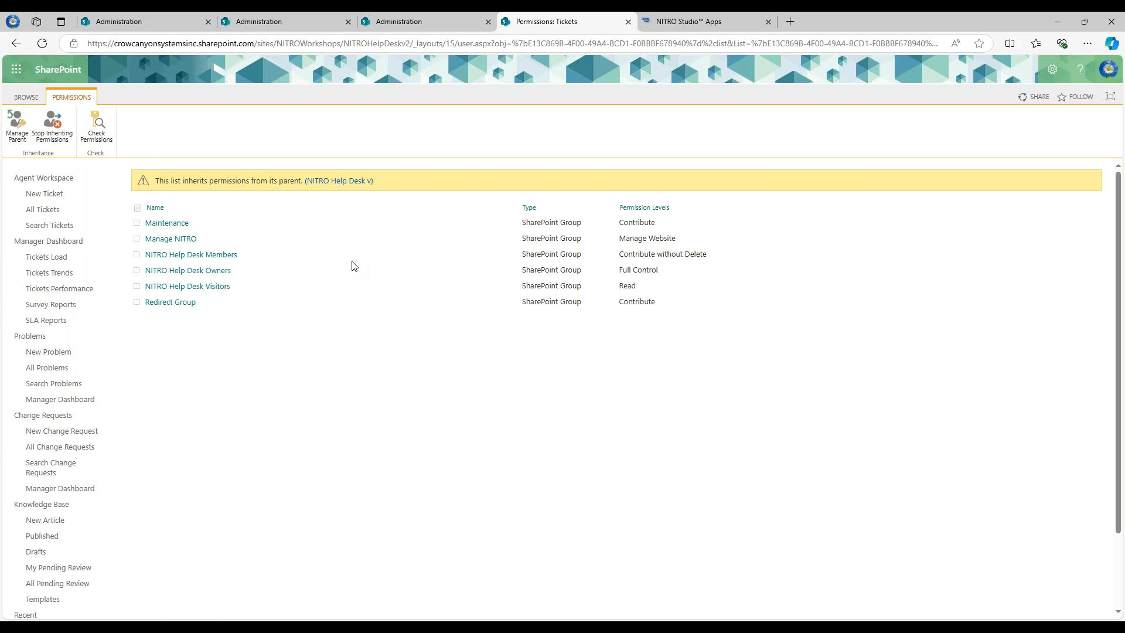
Open NITRO Workflows from the Crow Canyon NITRO Apps in the help desk's advanced administration.
{"action": "left_click", "coordinate": [442, 20]}
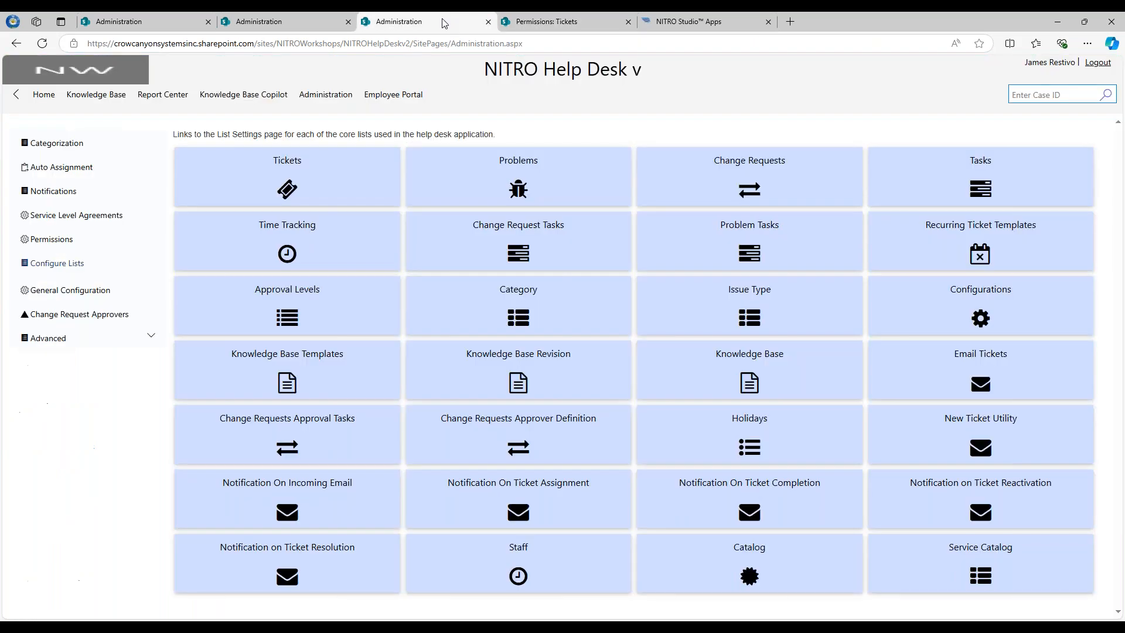
{"action": "left_click", "coordinate": [50, 338]}
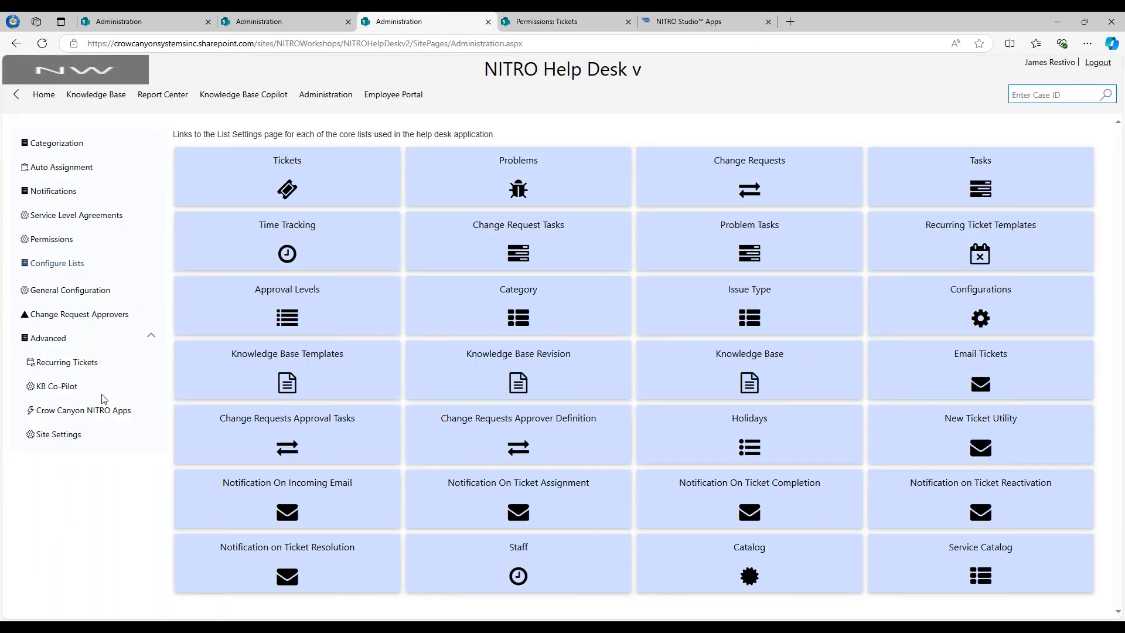
{"action": "left_click", "coordinate": [96, 410]}
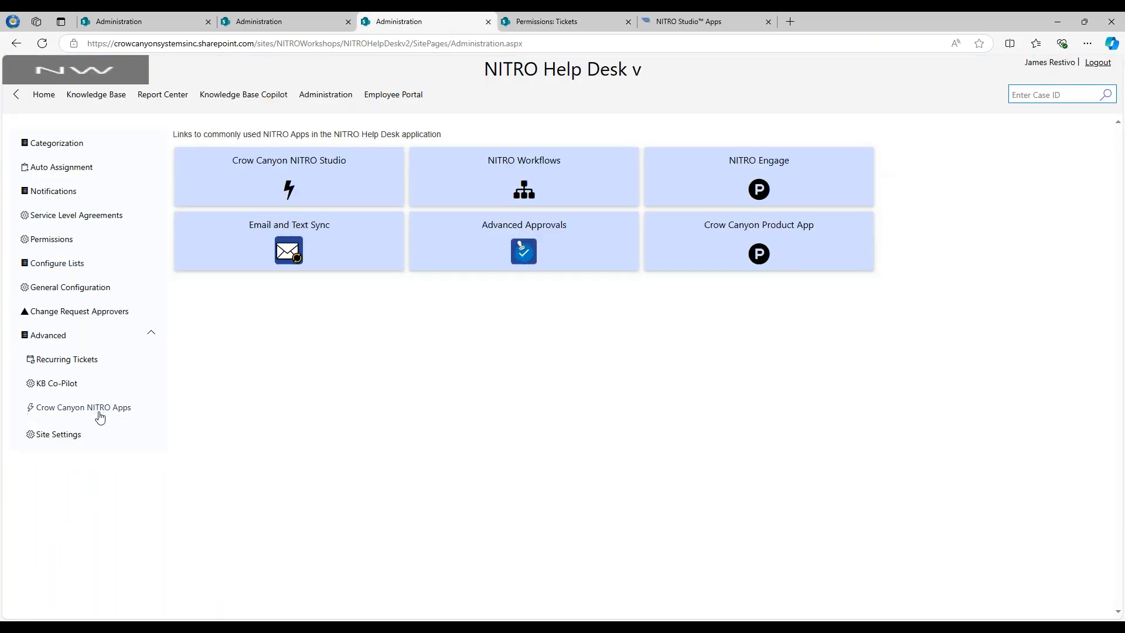
{"action": "left_click", "coordinate": [469, 194]}
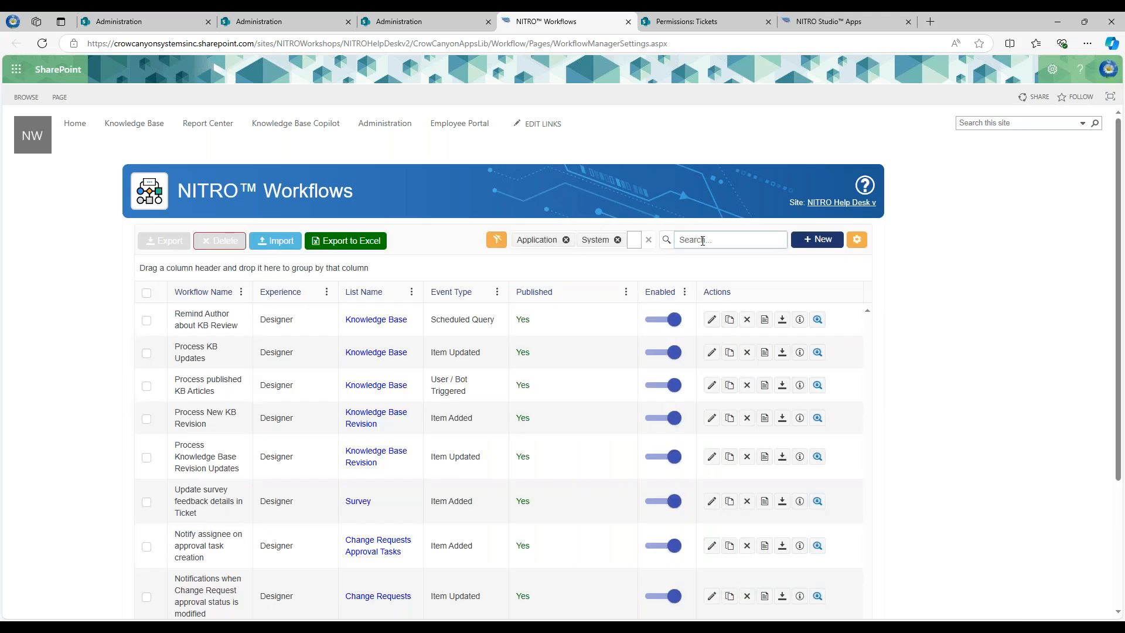
Create a new Designer workflow for the Tickets list that runs when an item is created.
{"action": "left_click", "coordinate": [820, 241]}
{"action": "left_click", "coordinate": [555, 121]}
{"action": "scroll", "coordinate": [593, 214], "scroll_direction": "down", "scroll_amount": 10}
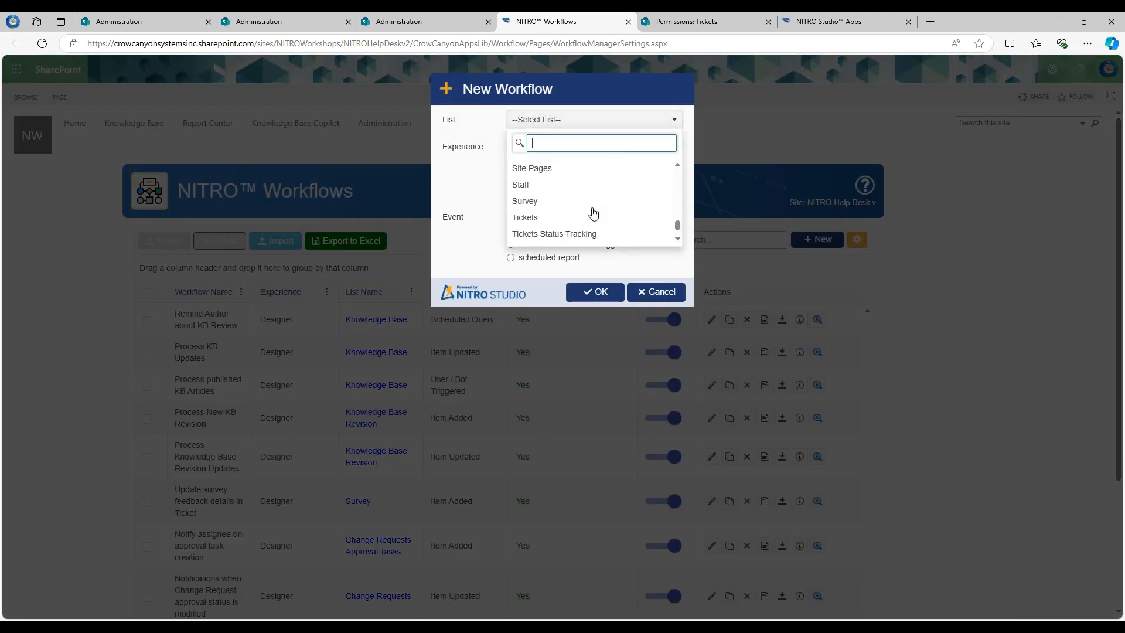
{"action": "left_click", "coordinate": [551, 189]}
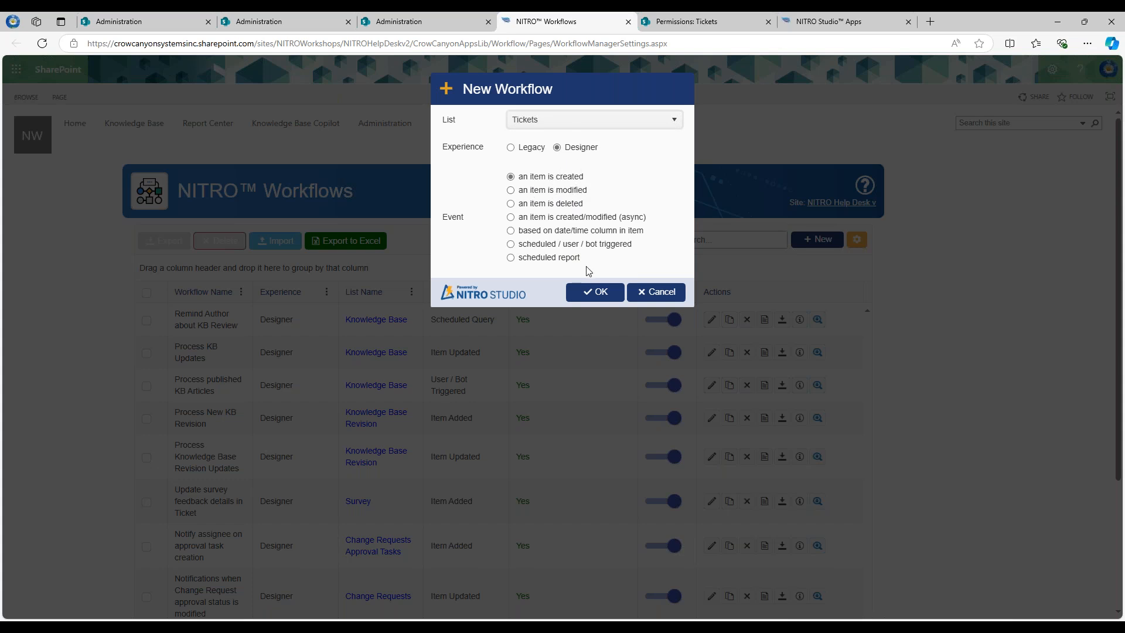
{"action": "left_click", "coordinate": [591, 290]}
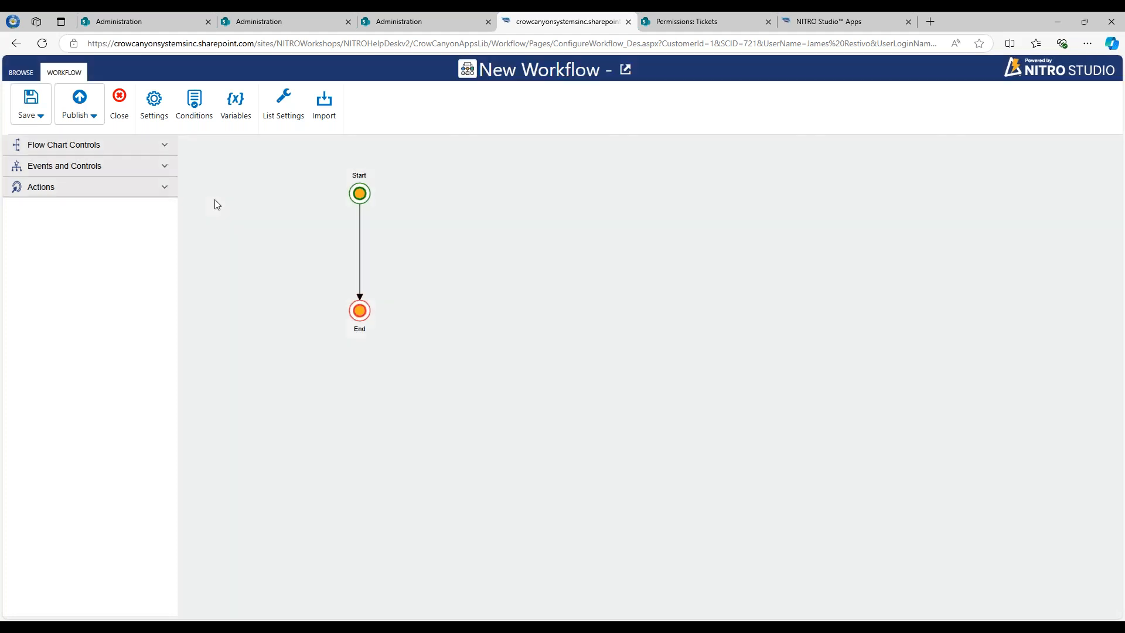
Add a Manage Permissions action between the workflow's Start and End and shift the Start node slightly upward.
{"action": "left_click", "coordinate": [164, 187]}
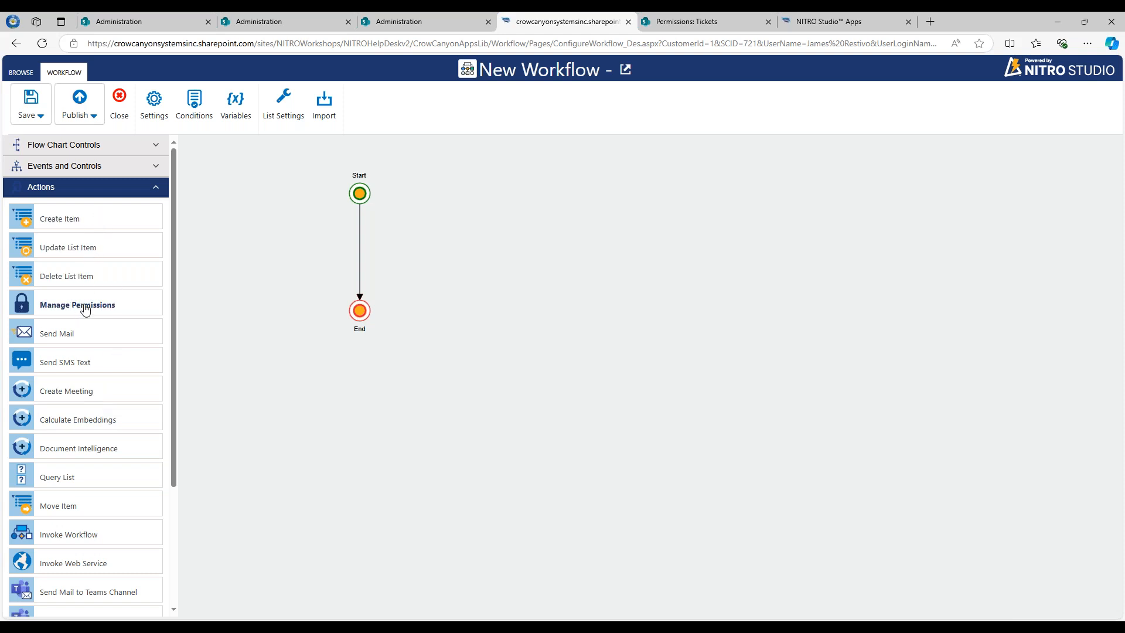
{"action": "left_click_drag", "start_coordinate": [85, 309], "coordinate": [360, 246]}
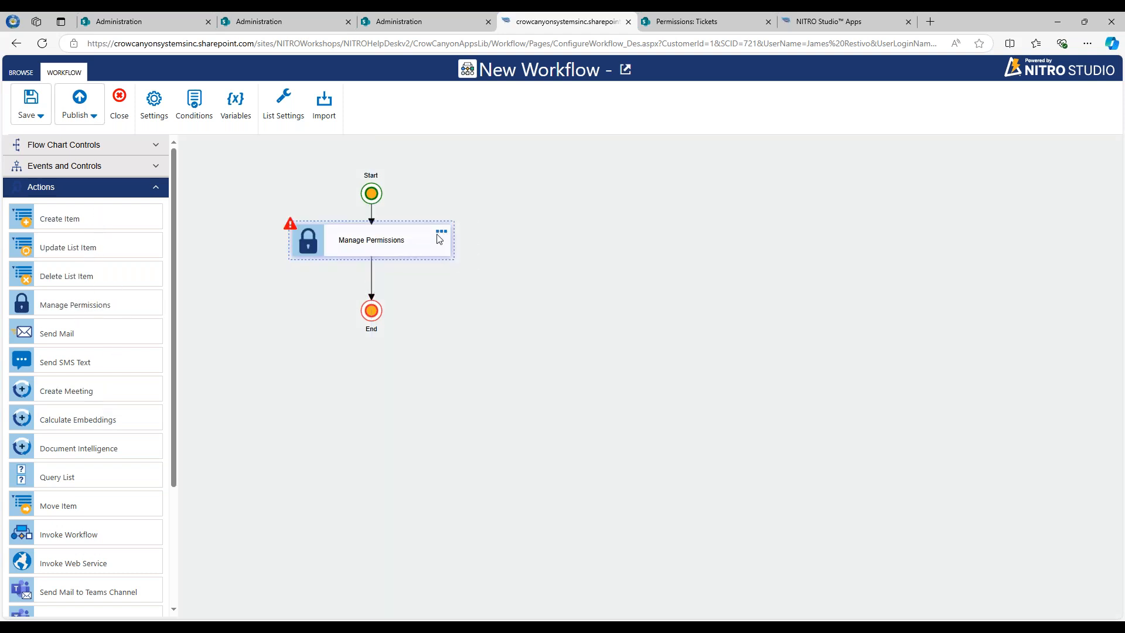
{"action": "left_click_drag", "start_coordinate": [379, 192], "coordinate": [379, 180]}
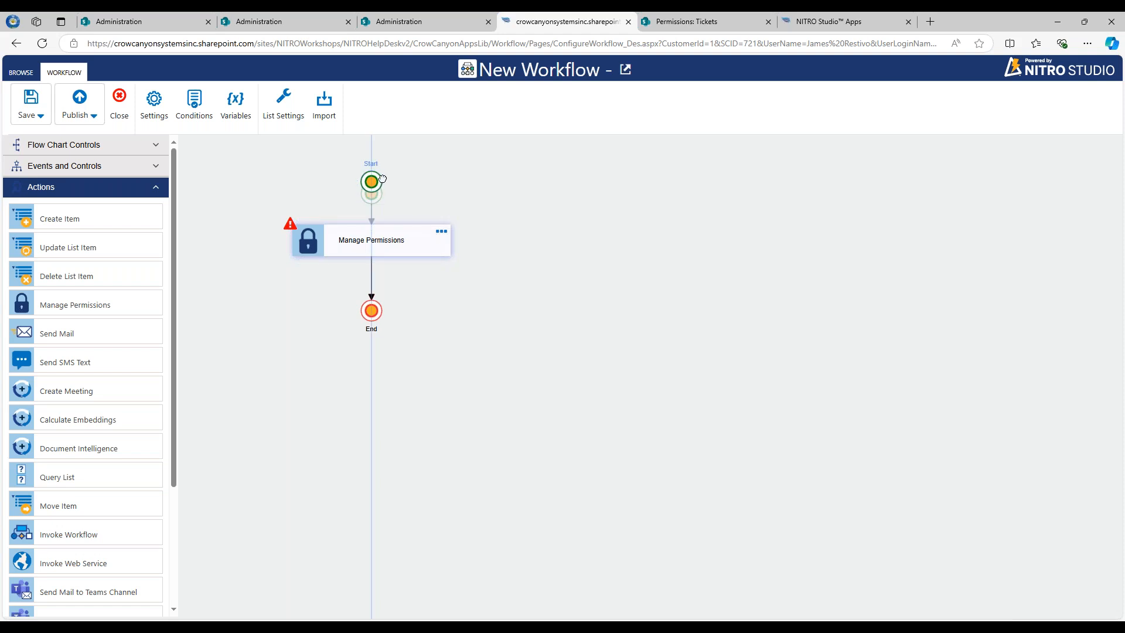
Open the Manage Permissions action's settings and name it "Break Inheritance and give access to Members and Requester only".
{"action": "left_click", "coordinate": [442, 235]}
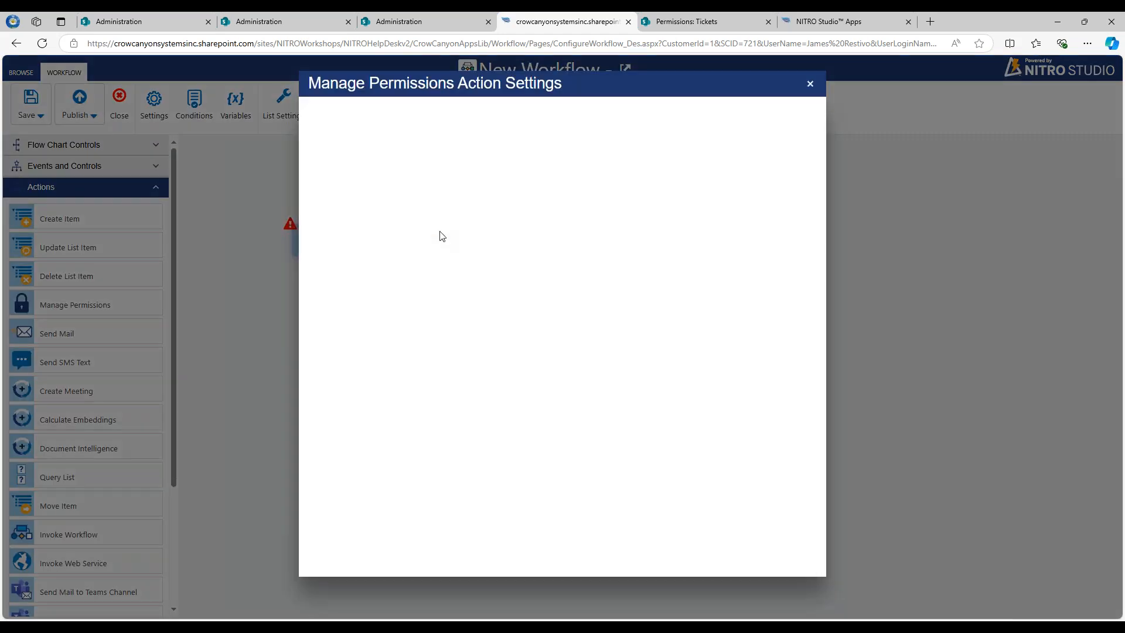
{"action": "left_click", "coordinate": [456, 142]}
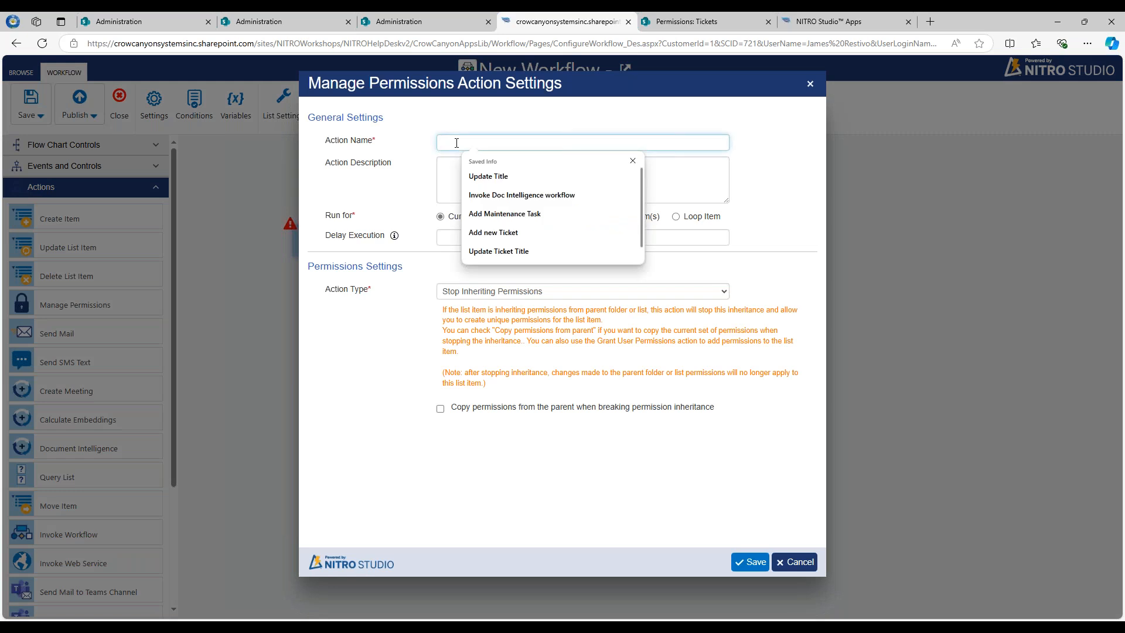
{"action": "type", "text": "Break Ine"}
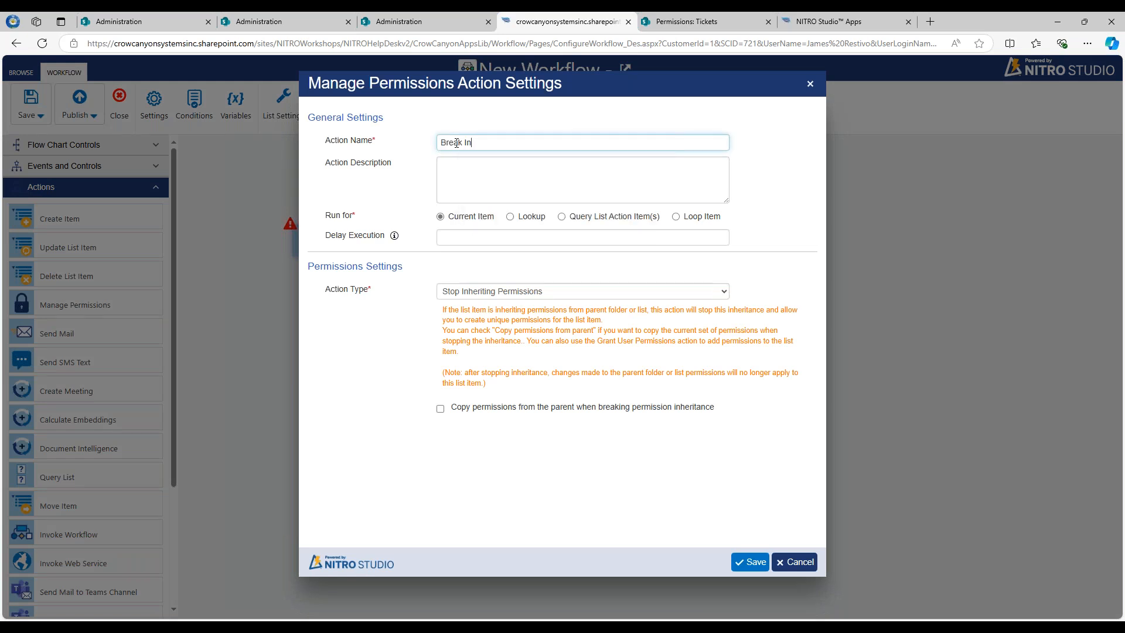
{"action": "key", "text": "BackSpace"}
{"action": "type", "text": "heritance and "}
{"action": "type", "text": "give access to"}
{"action": "type", "text": " Owners and"}
{"action": "key", "text": "BackSpace"}
{"action": "key", "text": "BackSpace"}
{"action": "key", "text": "BackSpace"}
{"action": "key", "text": "BackSpace"}
{"action": "key", "text": "BackSpace"}
{"action": "key", "text": "BackSpace"}
{"action": "key", "text": "BackSpace"}
{"action": "key", "text": "BackSpace"}
{"action": "key", "text": "BackSpace"}
{"action": "key", "text": "BackSpace"}
{"action": "type", "text": "Members and REqeus"}
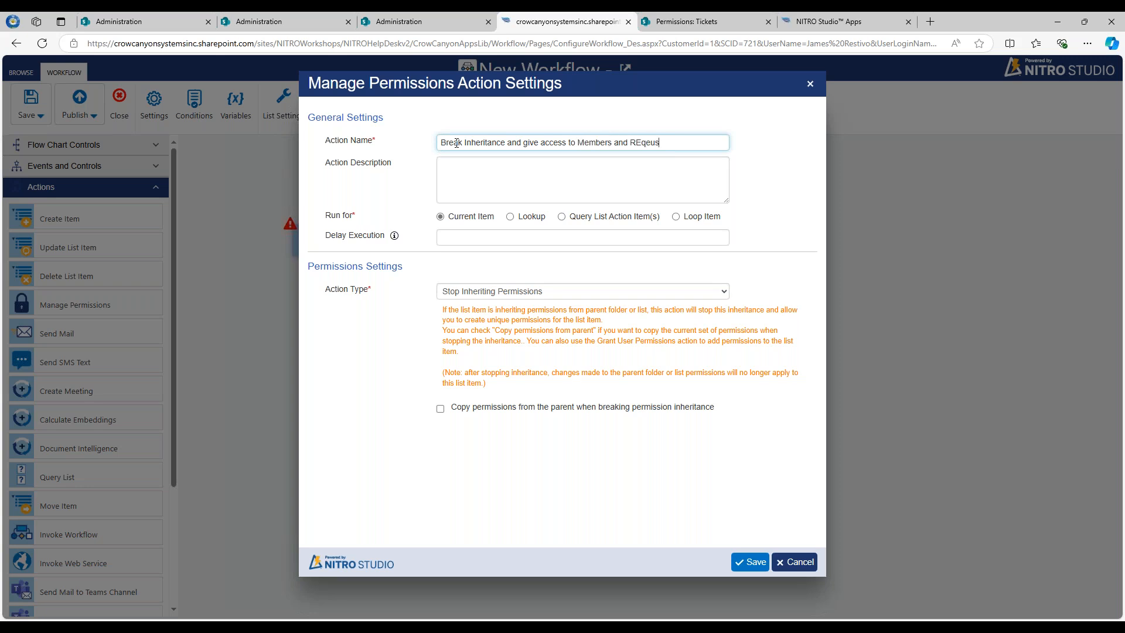
{"action": "key", "text": "BackSpace"}
{"action": "key", "text": "BackSpace"}
{"action": "key", "text": "BackSpace"}
{"action": "key", "text": "BackSpace"}
{"action": "type", "text": "equester only"}
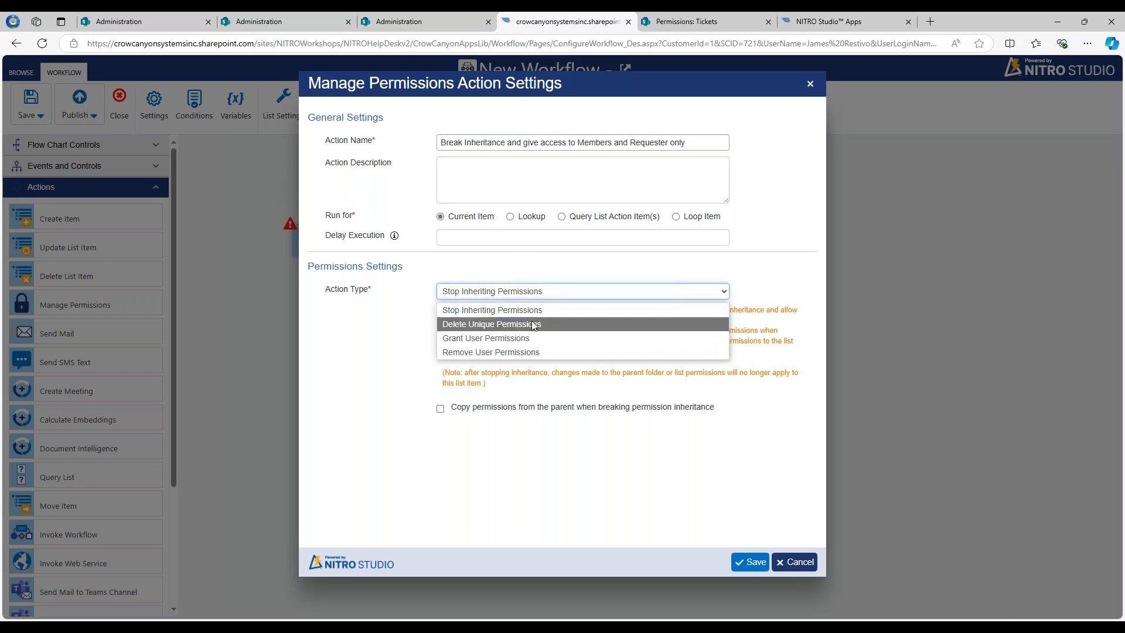
Set the action type to Grant User Permissions with the Contribute without Delete permission level.
{"action": "left_click", "coordinate": [527, 338]}
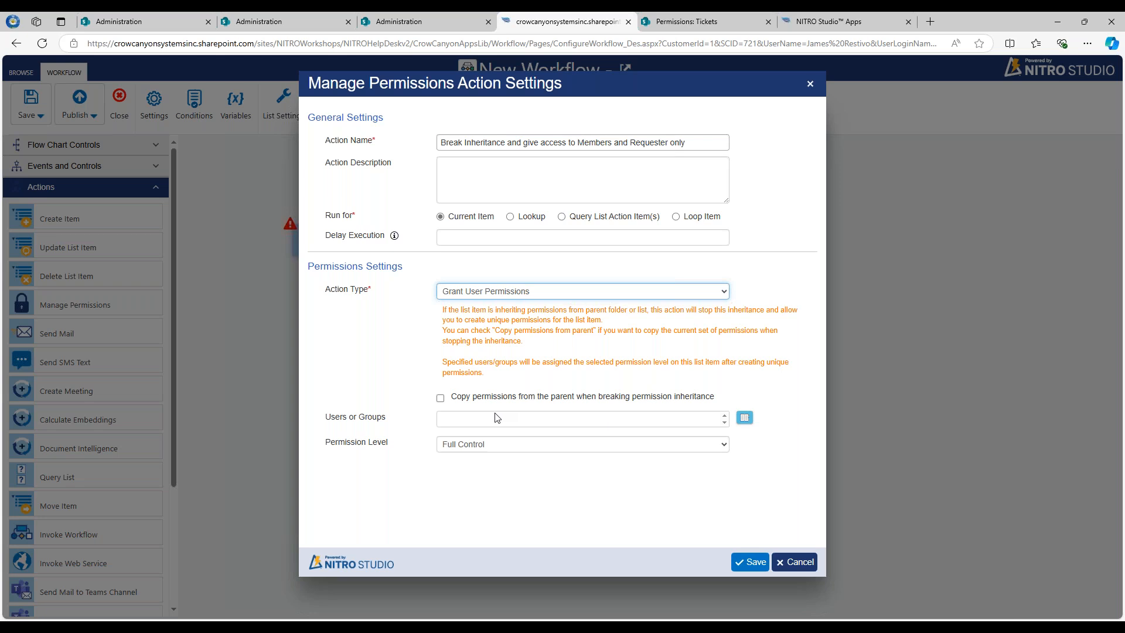
{"action": "left_click", "coordinate": [523, 449]}
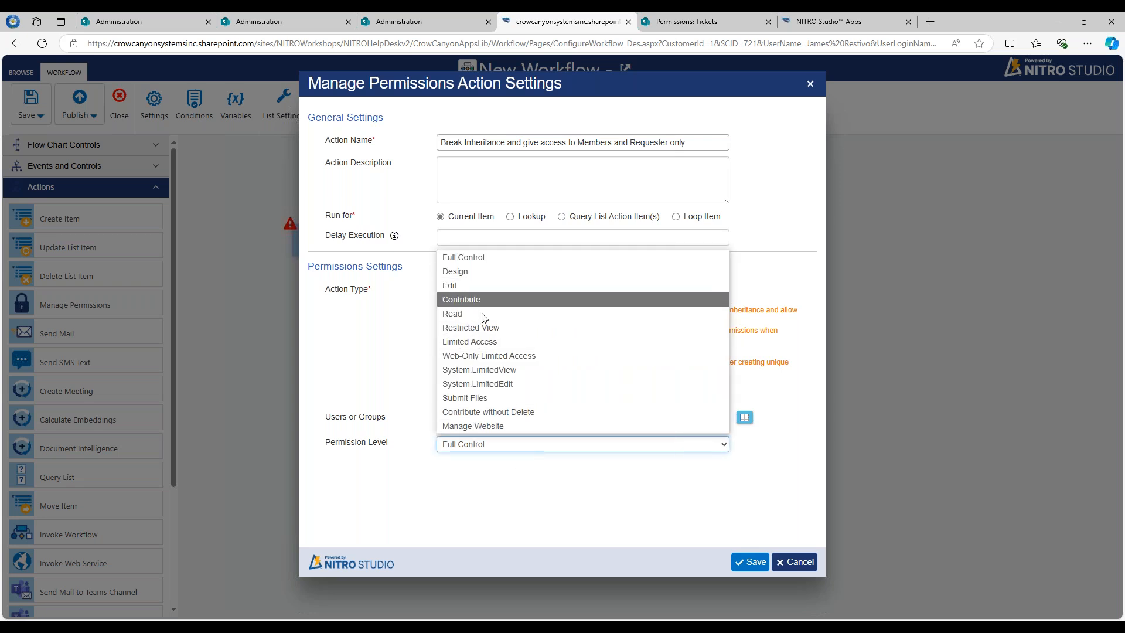
{"action": "left_click", "coordinate": [489, 412]}
{"action": "left_click", "coordinate": [744, 418]}
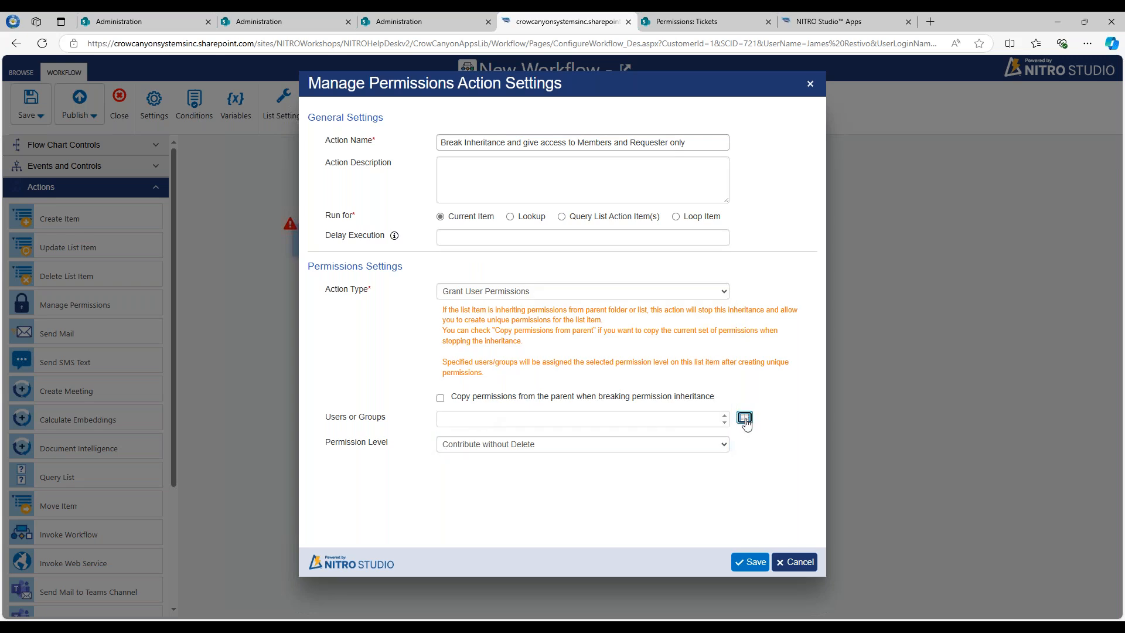
{"action": "left_click", "coordinate": [482, 212]}
{"action": "left_click", "coordinate": [730, 213]}
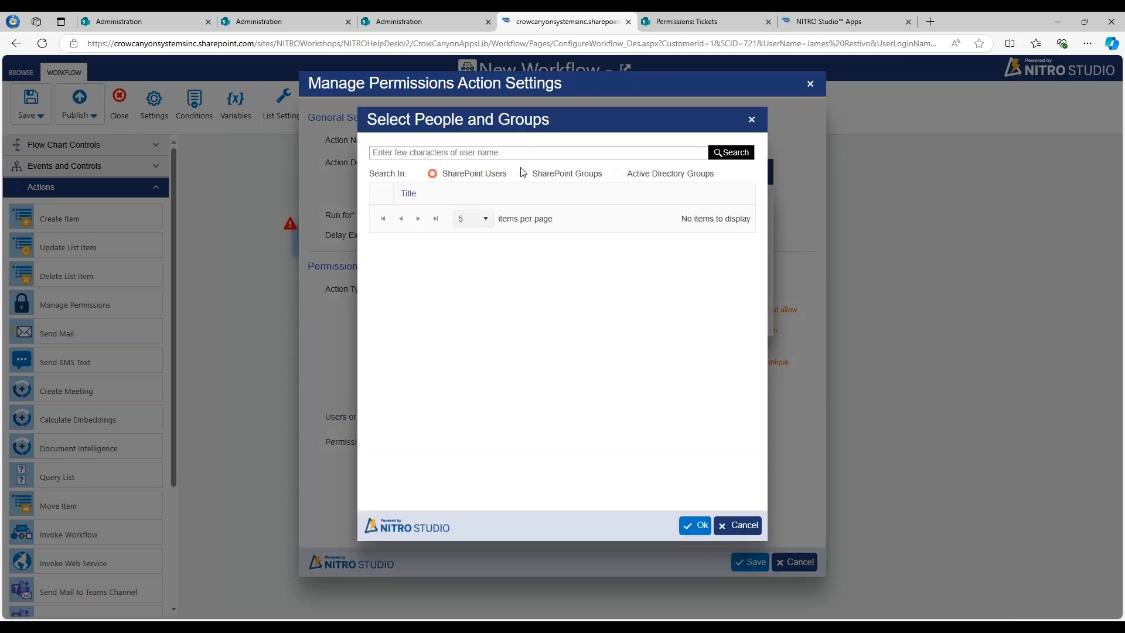
{"action": "left_click", "coordinate": [520, 152]}
{"action": "type", "text": "owners"}
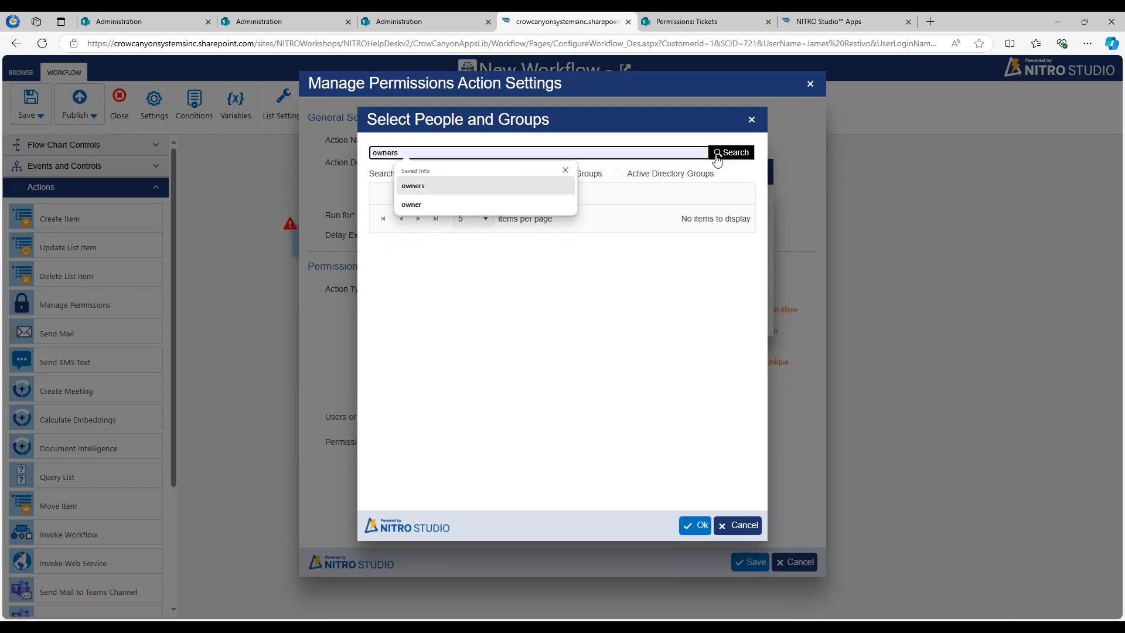
{"action": "left_click", "coordinate": [718, 155]}
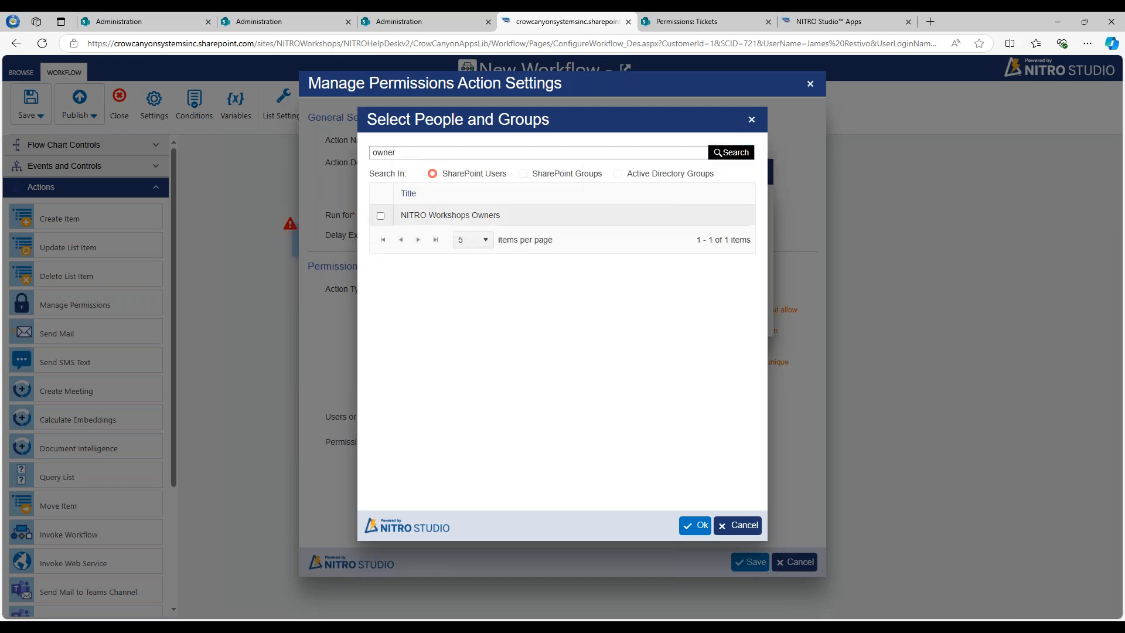
{"action": "left_click", "coordinate": [380, 216]}
{"action": "left_click", "coordinate": [695, 526]}
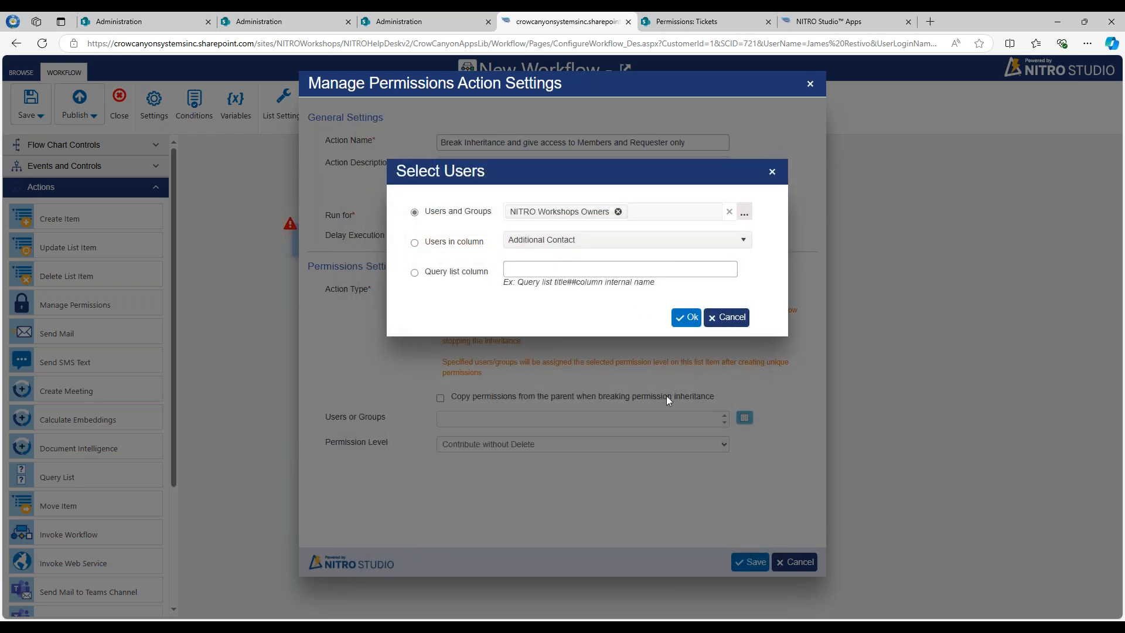
{"action": "left_click", "coordinate": [468, 244]}
{"action": "left_click", "coordinate": [687, 317]}
{"action": "left_click", "coordinate": [744, 418]}
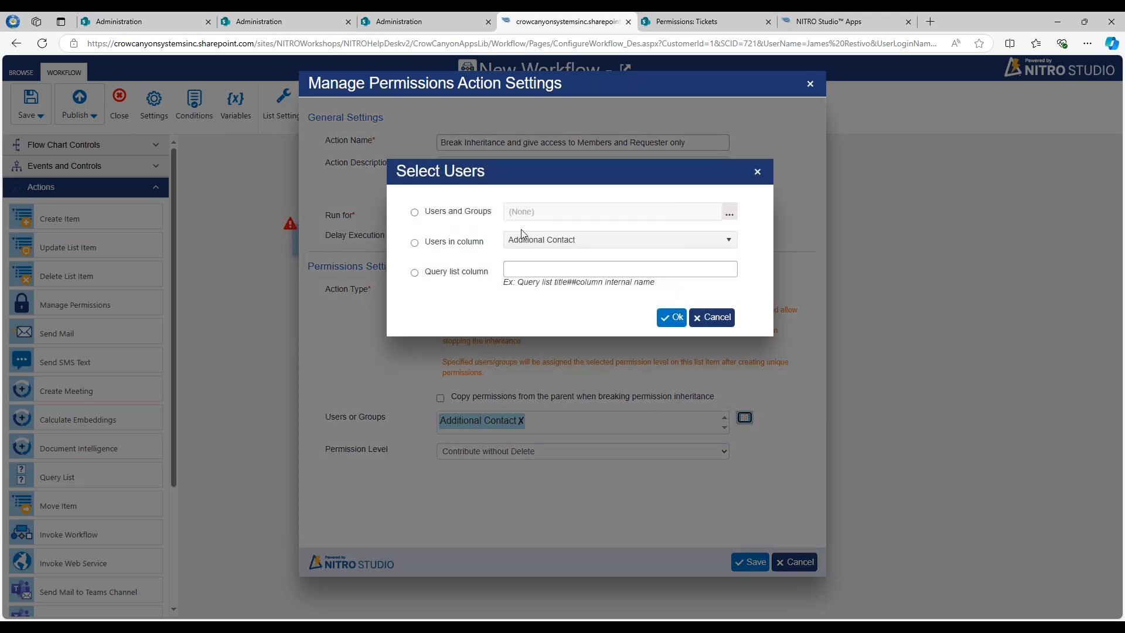
{"action": "left_click", "coordinate": [713, 318]}
{"action": "left_click", "coordinate": [520, 421]}
Search people and groups for "owners" and add NITRO Workshops Owners to the action's users or groups.
{"action": "left_click", "coordinate": [744, 417]}
{"action": "left_click", "coordinate": [463, 212]}
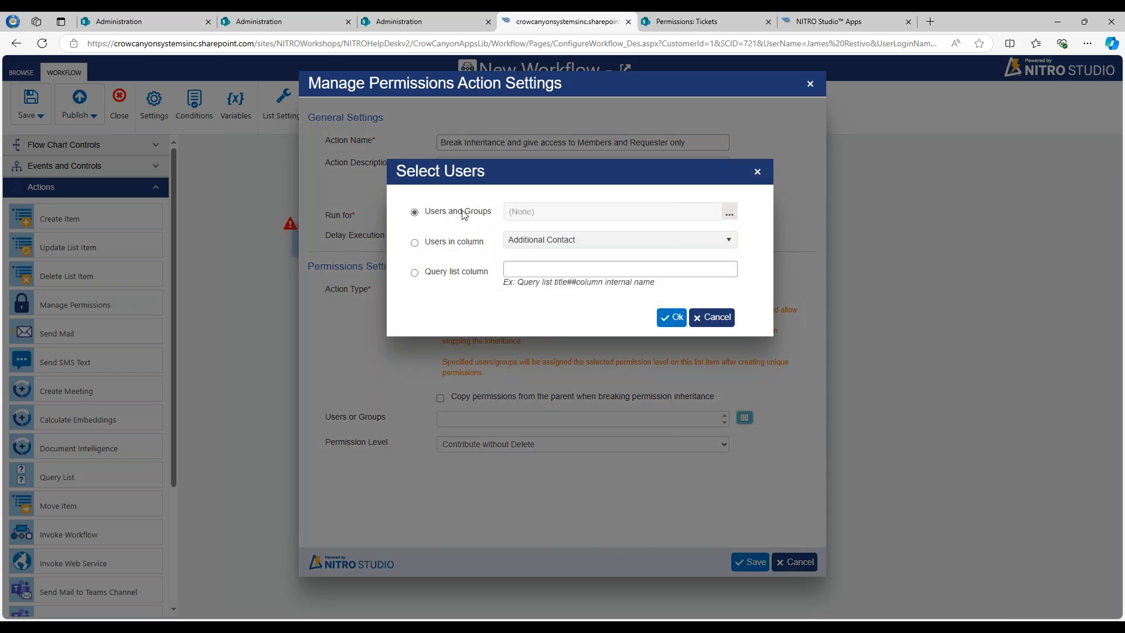
{"action": "left_click", "coordinate": [731, 214]}
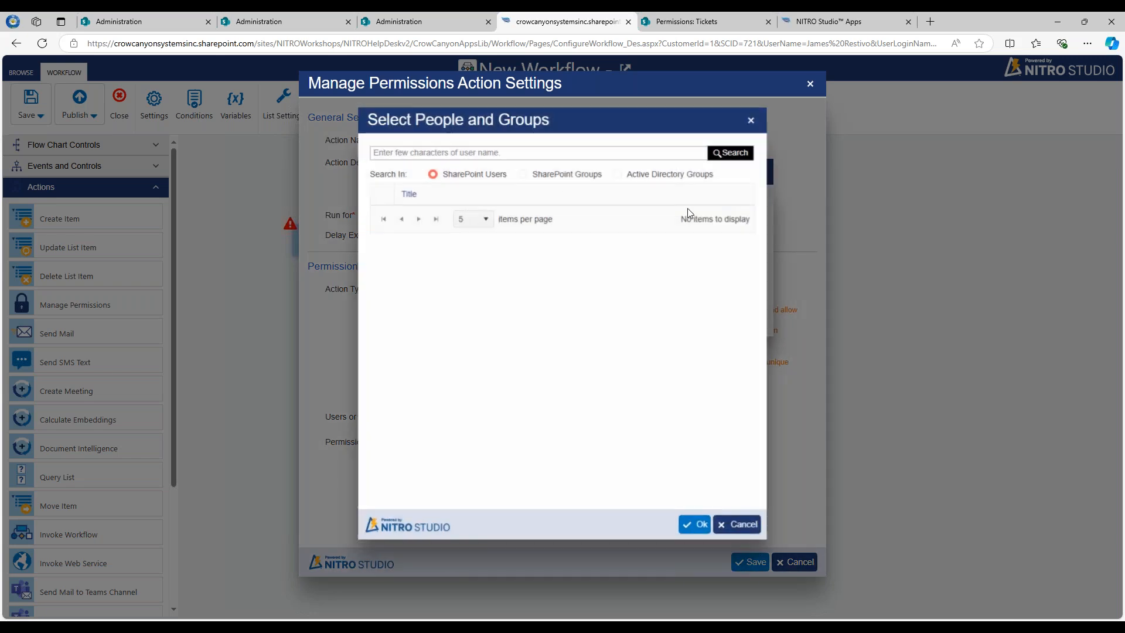
{"action": "left_click", "coordinate": [538, 153]}
{"action": "type", "text": "owners"}
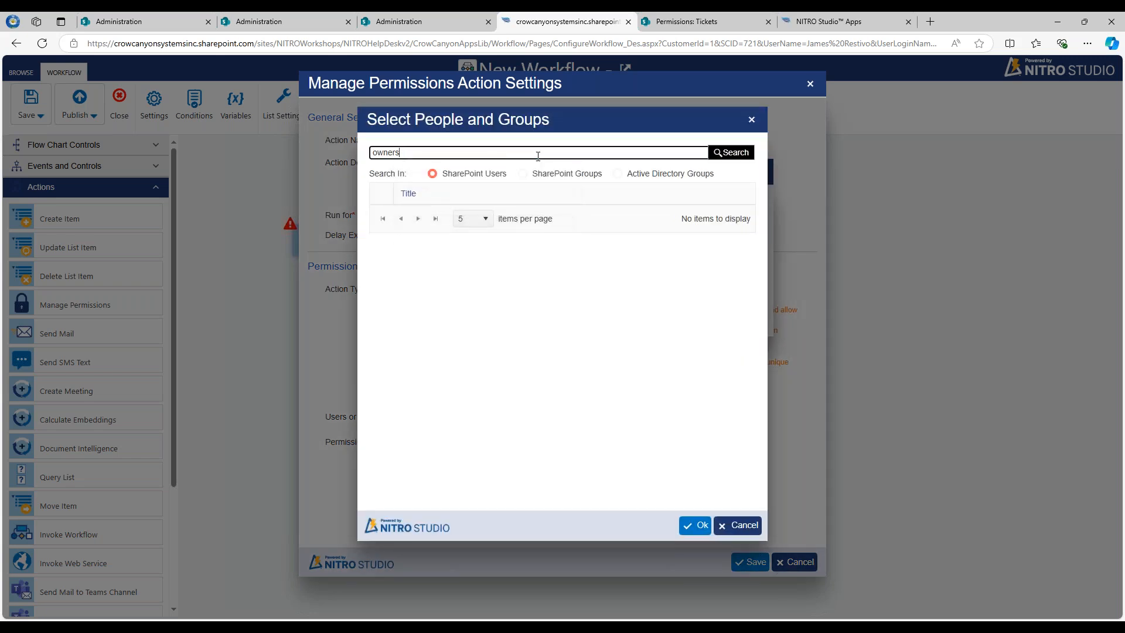
{"action": "left_click", "coordinate": [732, 156]}
{"action": "left_click", "coordinate": [381, 216]}
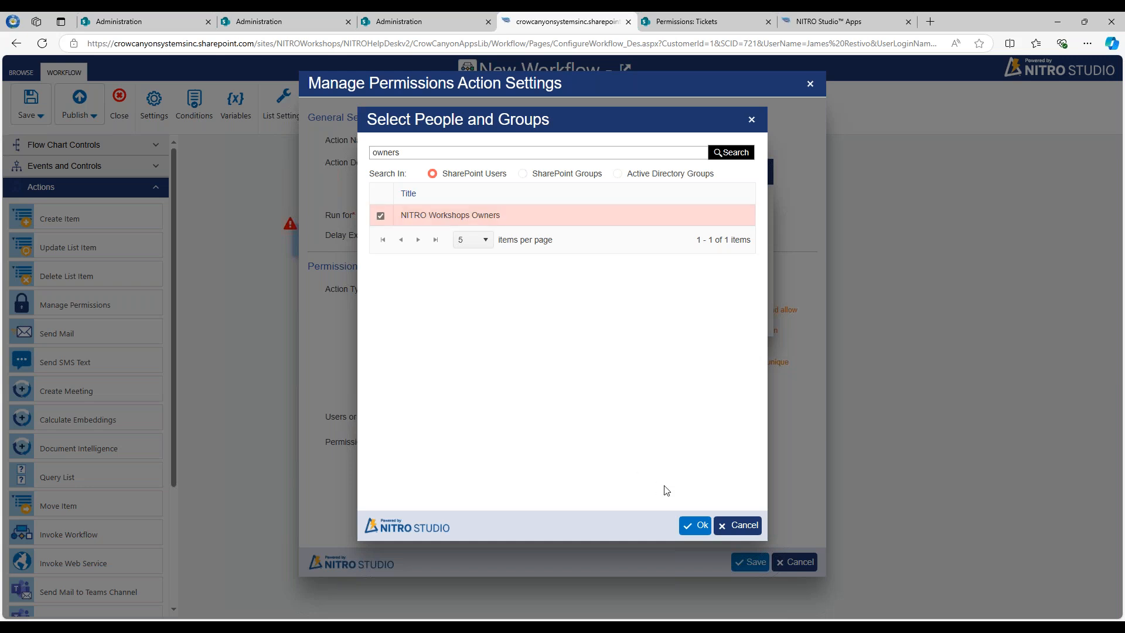
{"action": "left_click", "coordinate": [690, 526]}
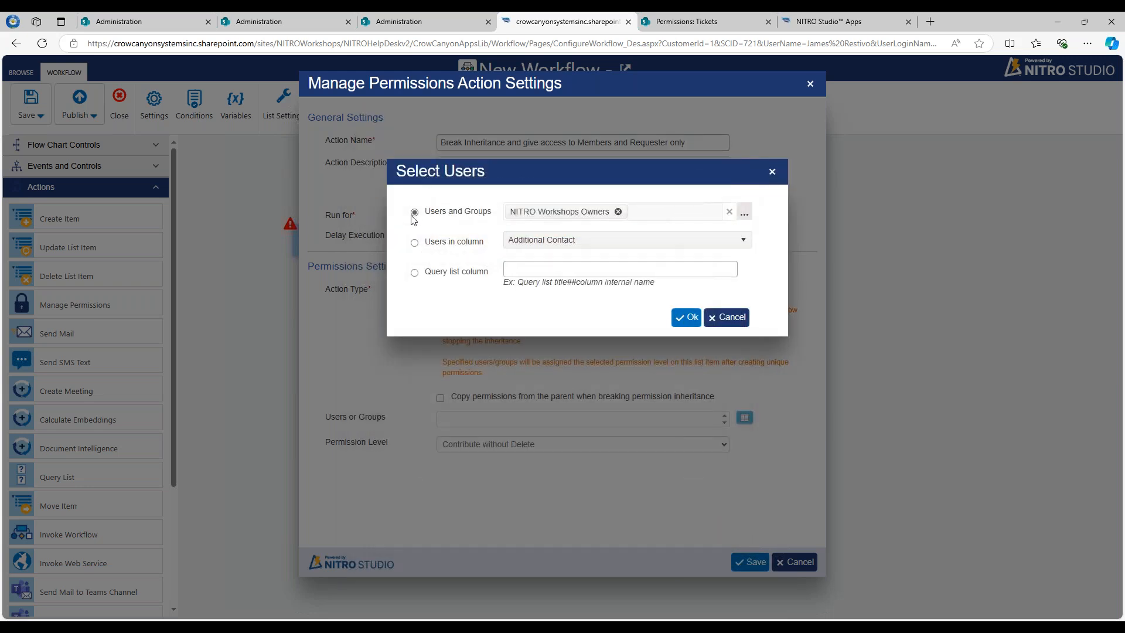
{"action": "left_click", "coordinate": [686, 317]}
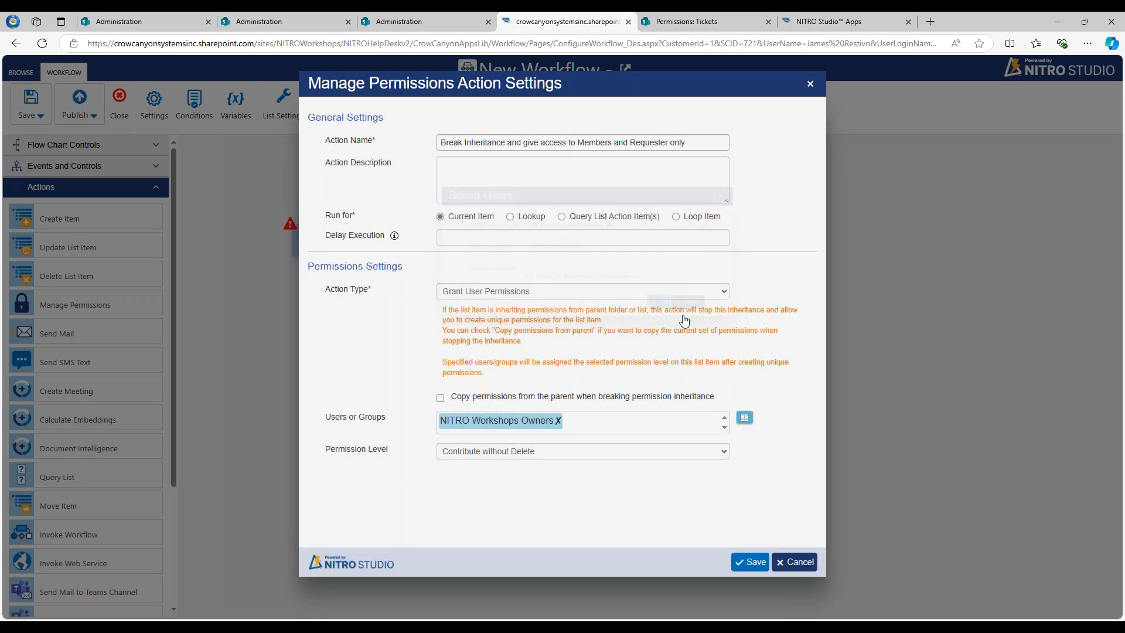
Add the user from the Requester column to the Manage Permissions action's users or groups and save the action settings.
{"action": "left_click", "coordinate": [744, 417]}
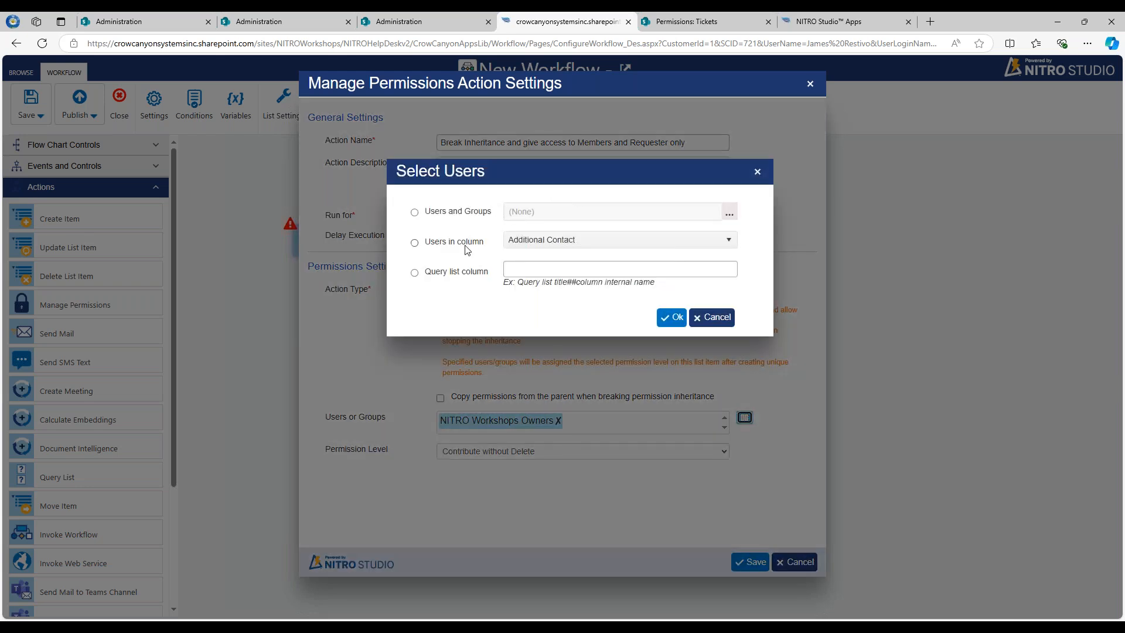
{"action": "left_click", "coordinate": [586, 253]}
{"action": "scroll", "coordinate": [583, 338], "scroll_direction": "down", "scroll_amount": 6}
{"action": "scroll", "coordinate": [583, 336], "scroll_direction": "down", "scroll_amount": 10}
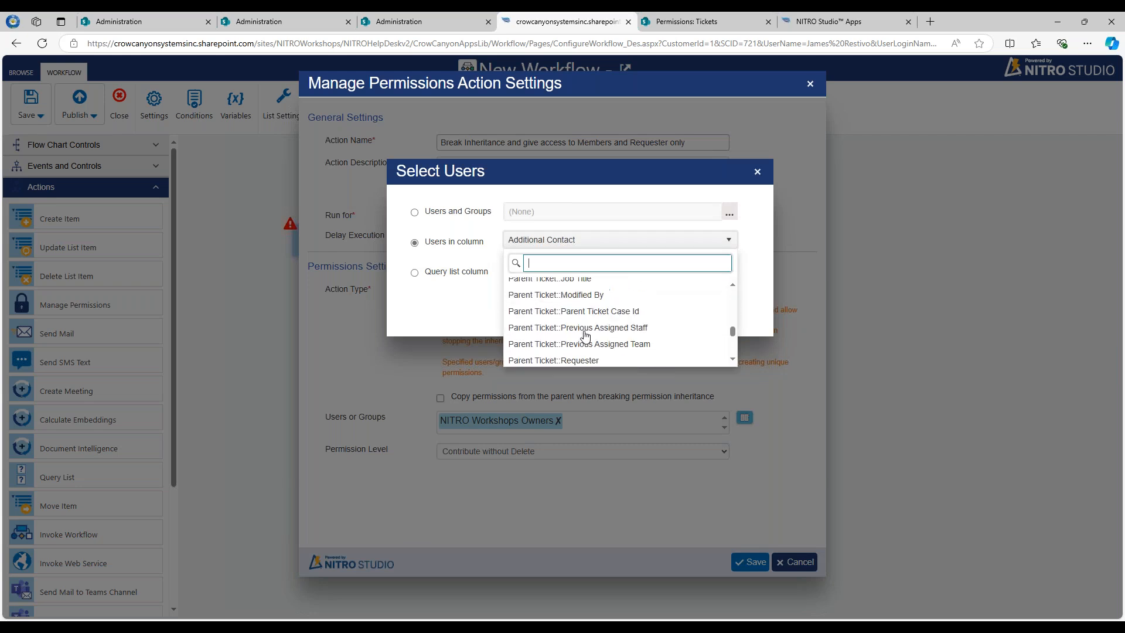
{"action": "scroll", "coordinate": [575, 329], "scroll_direction": "up", "scroll_amount": 5}
{"action": "left_click", "coordinate": [567, 324]}
{"action": "left_click", "coordinate": [671, 320]}
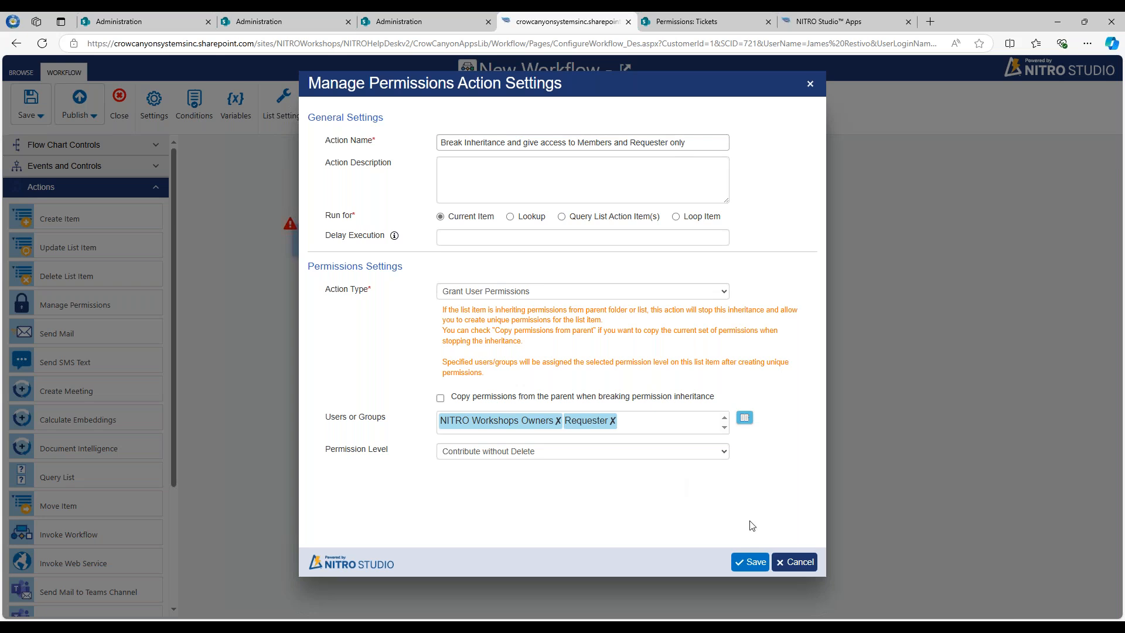
{"action": "left_click", "coordinate": [753, 563]}
Realign the workflow's Start, Manage Permissions and End nodes, and close the workflow designer without saving.
{"action": "left_click_drag", "start_coordinate": [368, 330], "coordinate": [362, 372]}
{"action": "left_click_drag", "start_coordinate": [373, 245], "coordinate": [367, 268]}
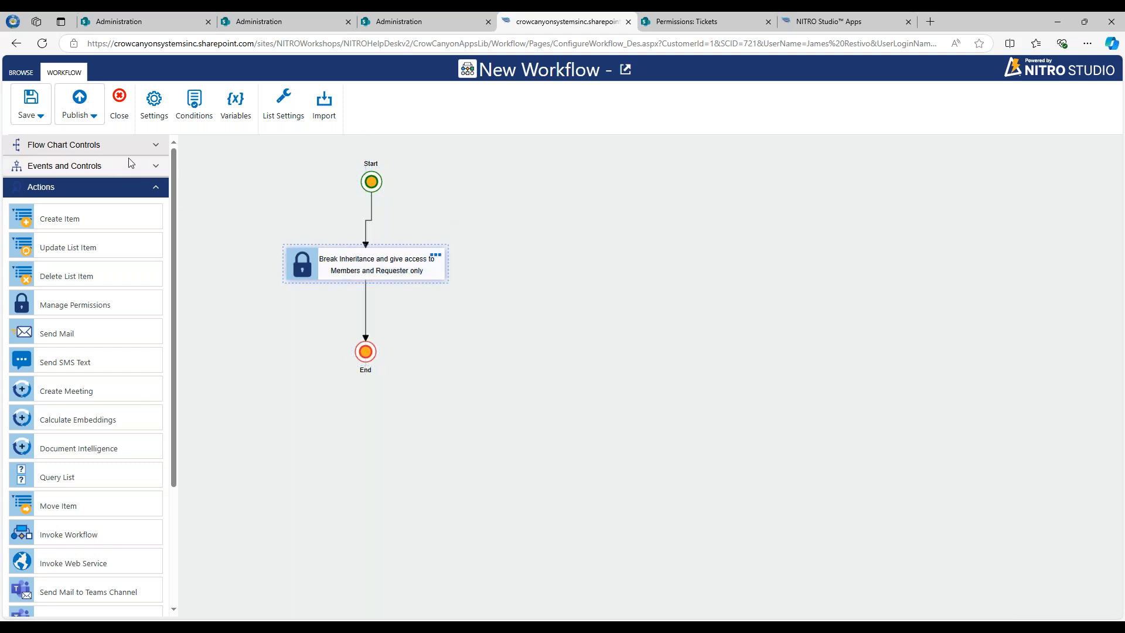
{"action": "left_click", "coordinate": [122, 165]}
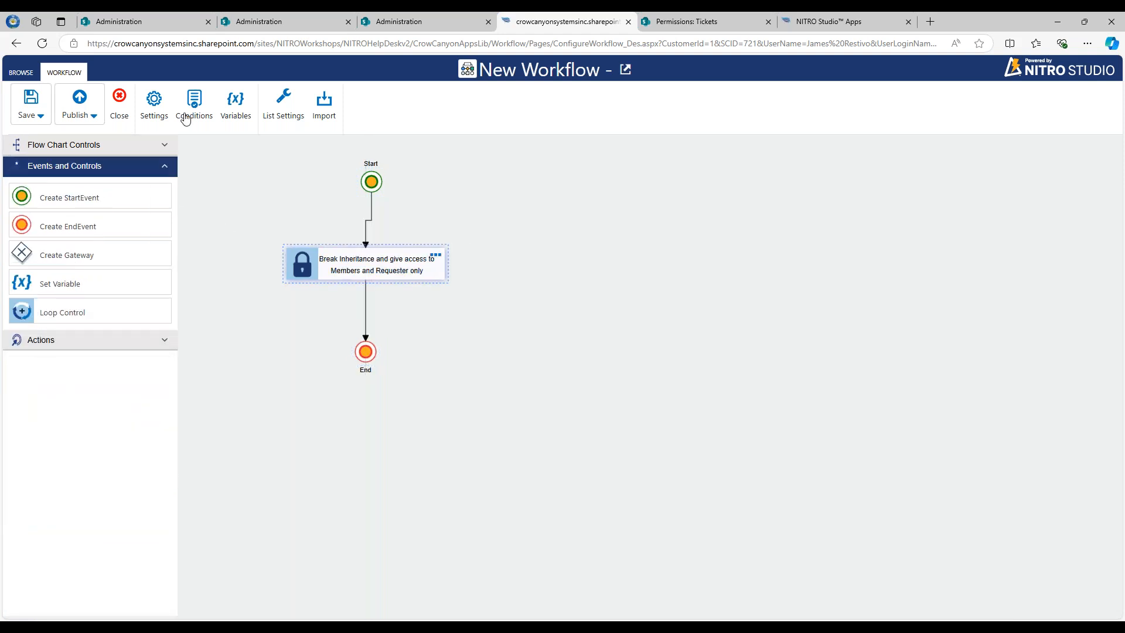
{"action": "left_click", "coordinate": [369, 184]}
{"action": "left_click_drag", "start_coordinate": [369, 184], "coordinate": [357, 183]}
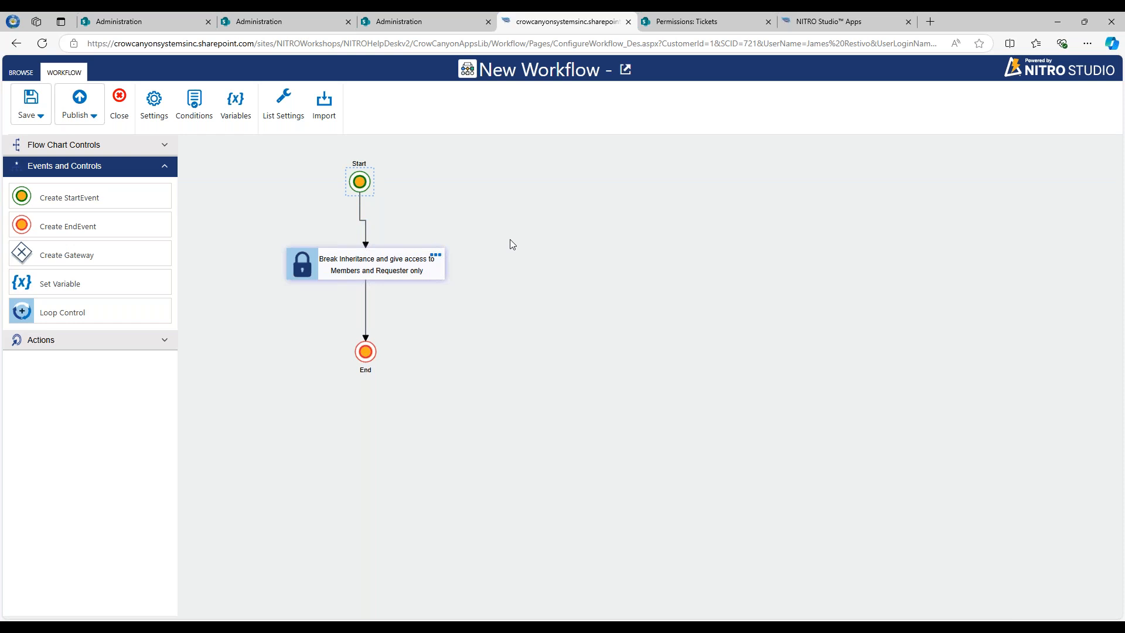
{"action": "left_click_drag", "start_coordinate": [393, 255], "coordinate": [392, 275]}
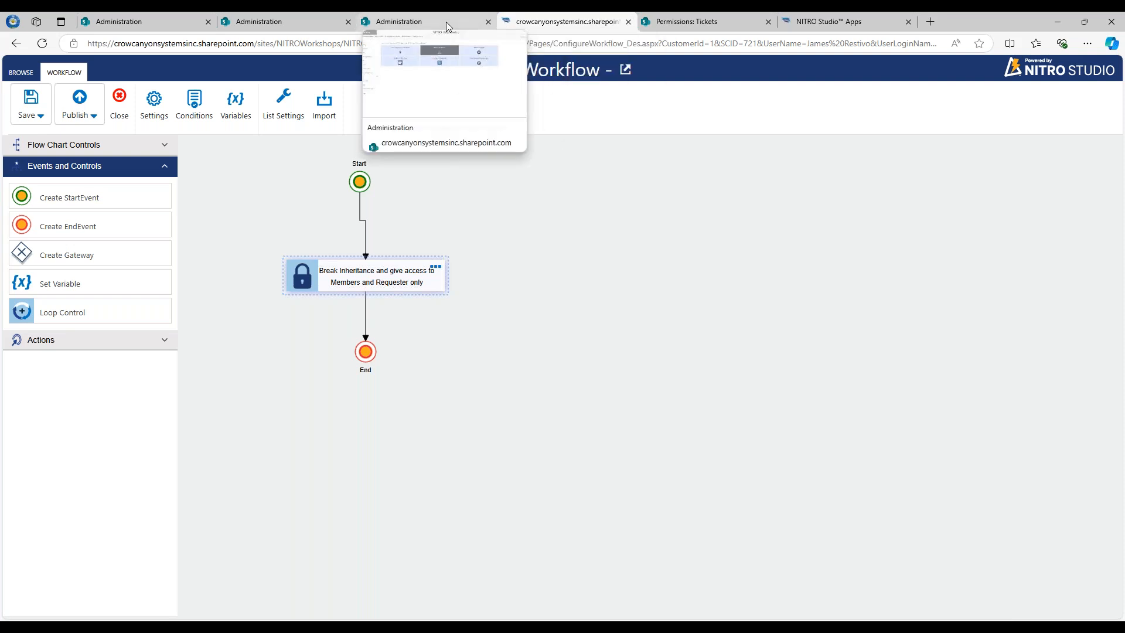
{"action": "left_click", "coordinate": [629, 22]}
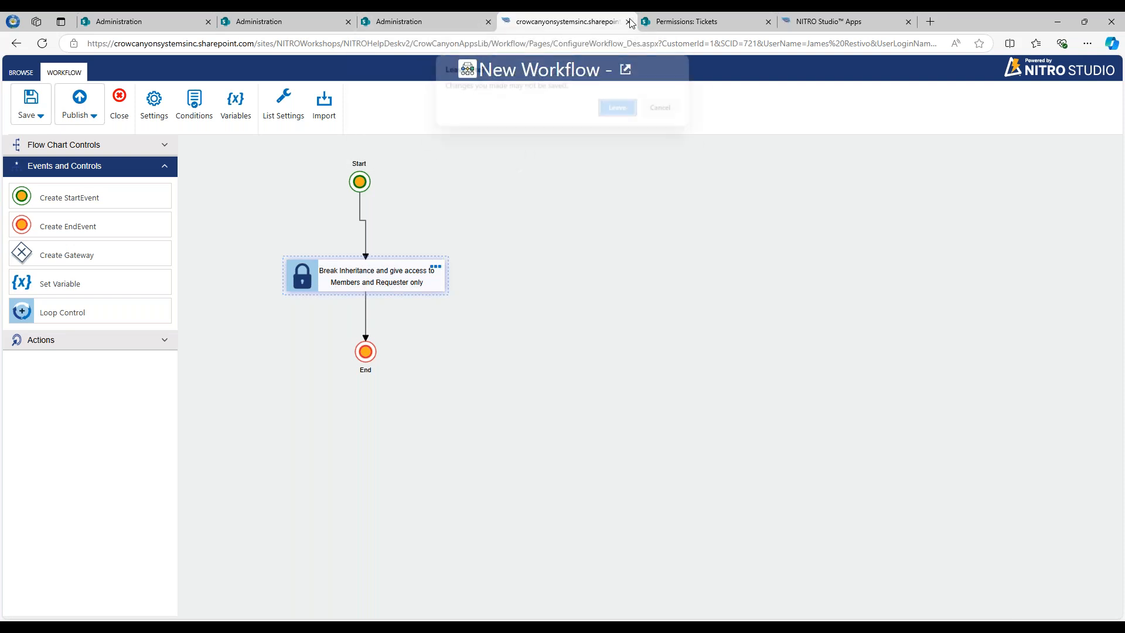
{"action": "left_click", "coordinate": [620, 107]}
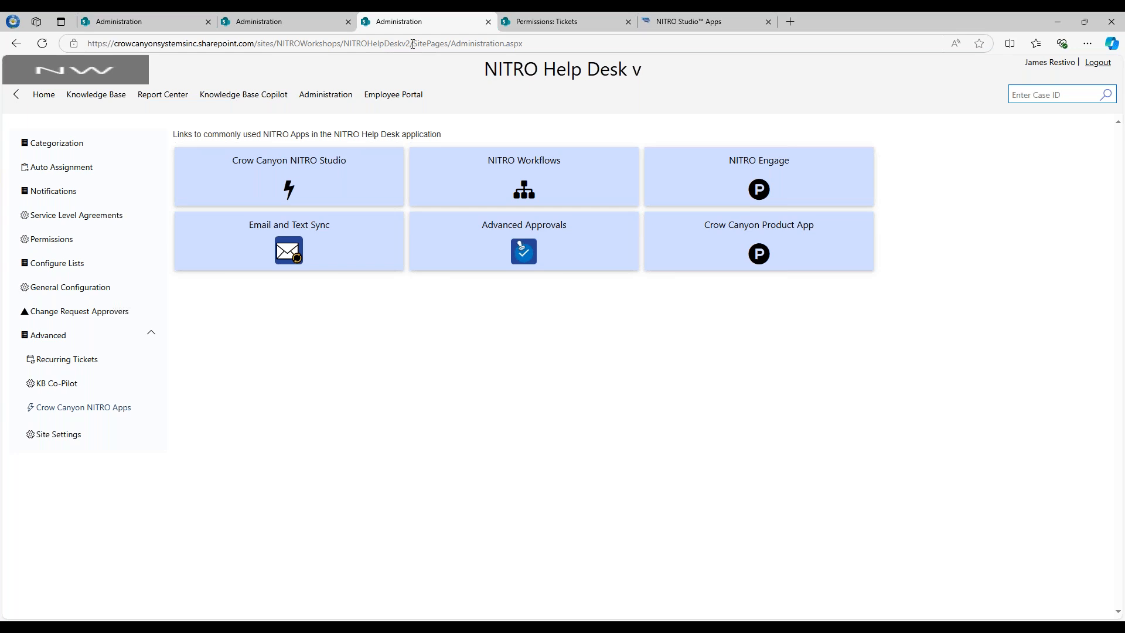
Try to open the portal by replacing the page part of the site address with "/portal", and return to the Administration page.
{"action": "left_click_drag", "start_coordinate": [411, 44], "coordinate": [595, 53]}
{"action": "type", "text": "/portal"}
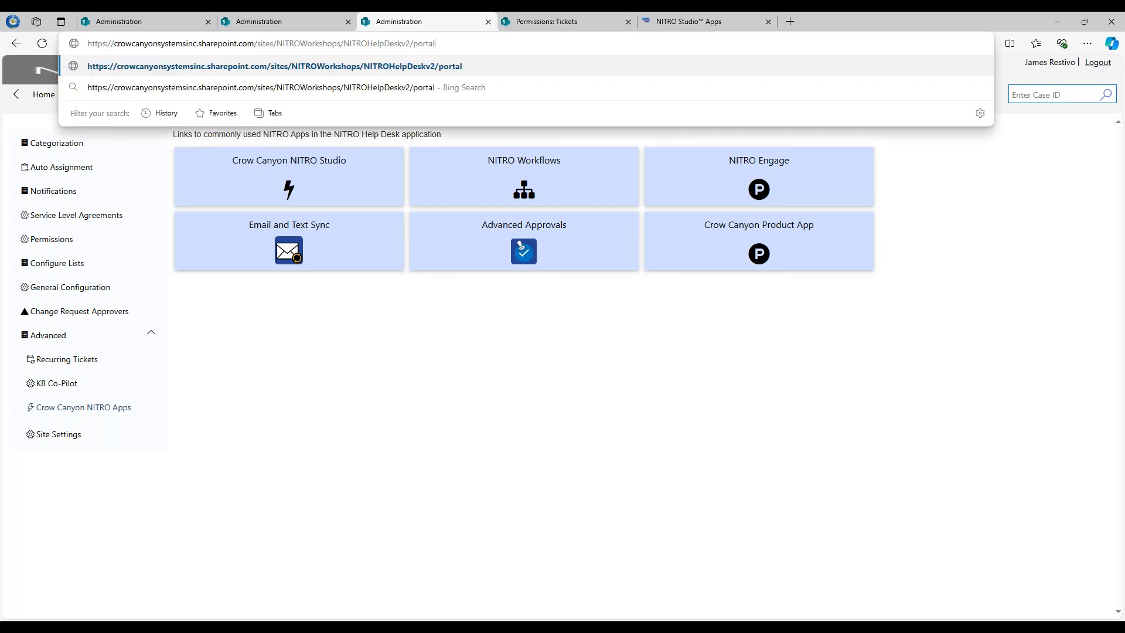
{"action": "key", "text": "Return"}
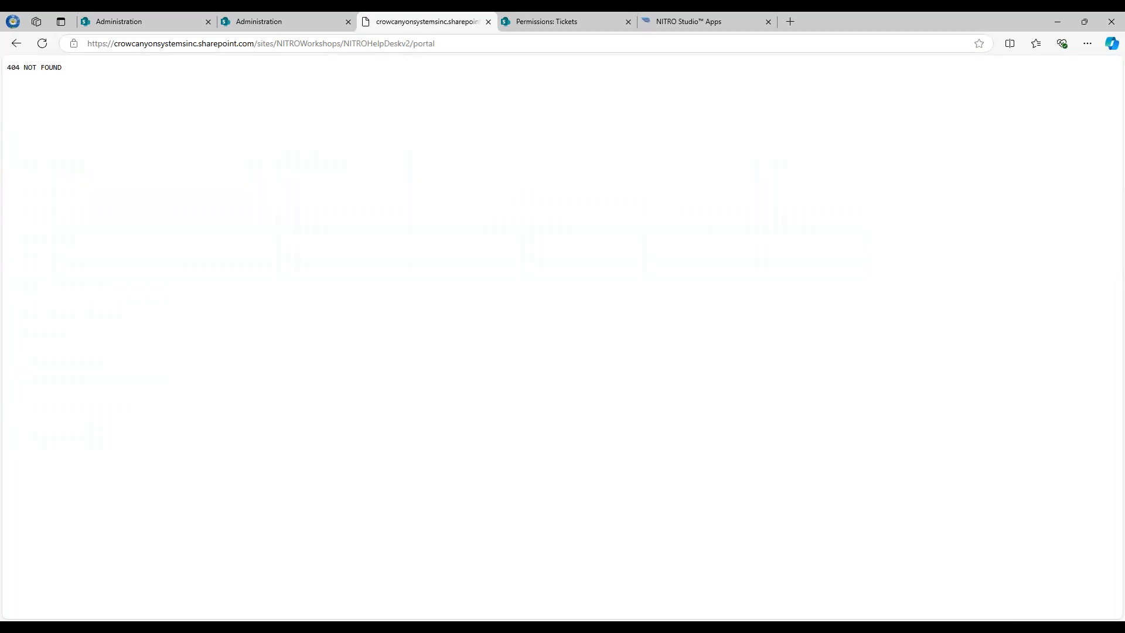
{"action": "left_click_drag", "start_coordinate": [415, 43], "coordinate": [467, 44]}
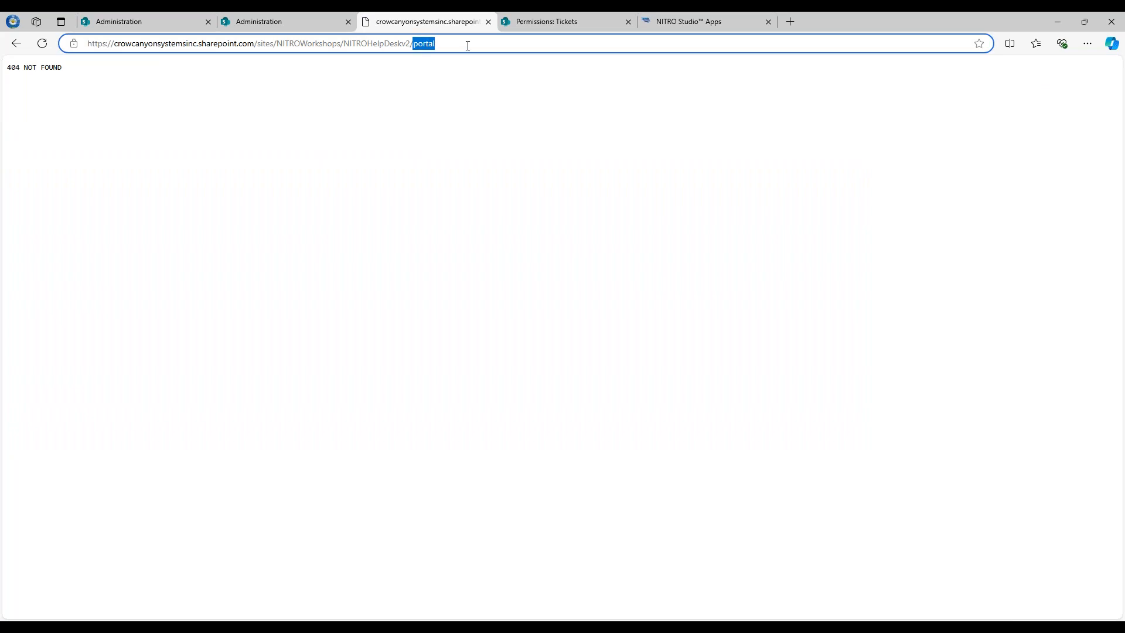
{"action": "key", "text": "BackSpace"}
{"action": "left_click", "coordinate": [485, 213]}
{"action": "left_click", "coordinate": [13, 47]}
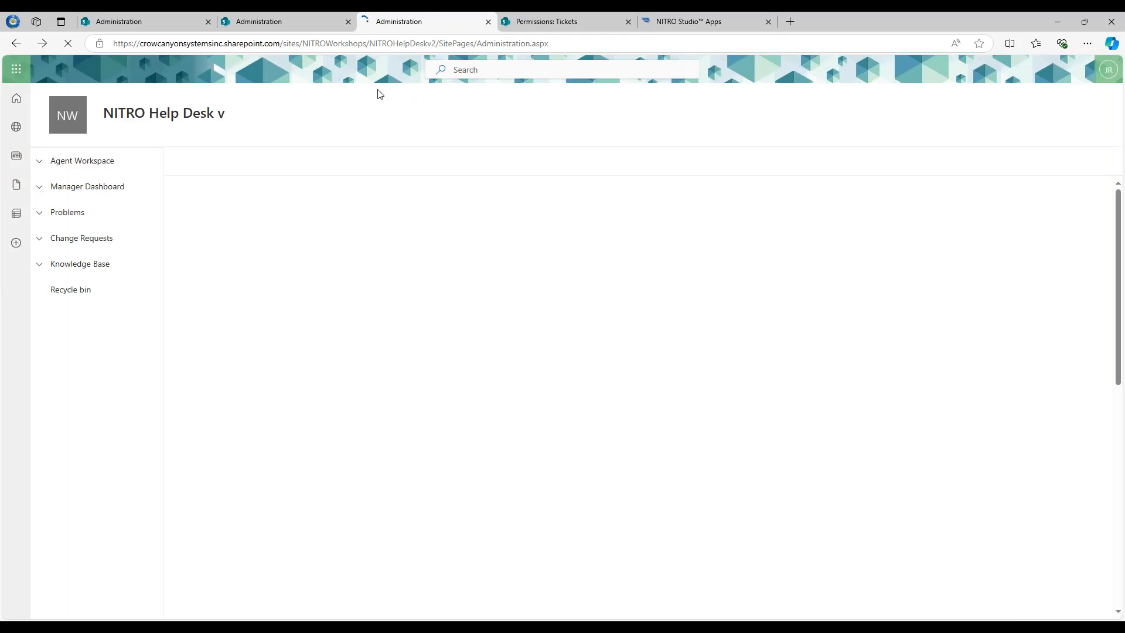
Open the Employee Portal in a new browser tab and highlight the NITROHelpDeskv2 part of its address.
{"action": "right_click", "coordinate": [399, 97]}
{"action": "left_click", "coordinate": [422, 109]}
{"action": "left_click", "coordinate": [549, 22]}
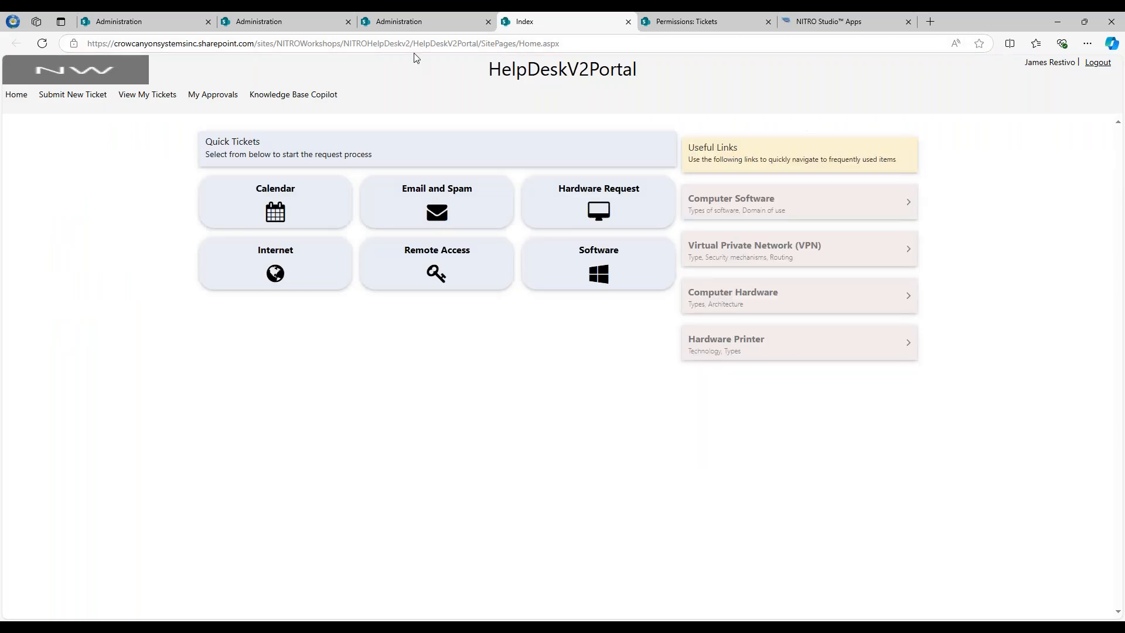
{"action": "left_click_drag", "start_coordinate": [411, 47], "coordinate": [482, 37]}
{"action": "left_click", "coordinate": [461, 49]}
{"action": "mouse_move", "coordinate": [344, 42]}
{"action": "left_mouse_down"}
{"action": "mouse_move", "coordinate": [410, 44]}
{"action": "mouse_move", "coordinate": [341, 45]}
{"action": "left_mouse_up"}
{"action": "left_click", "coordinate": [408, 48]}
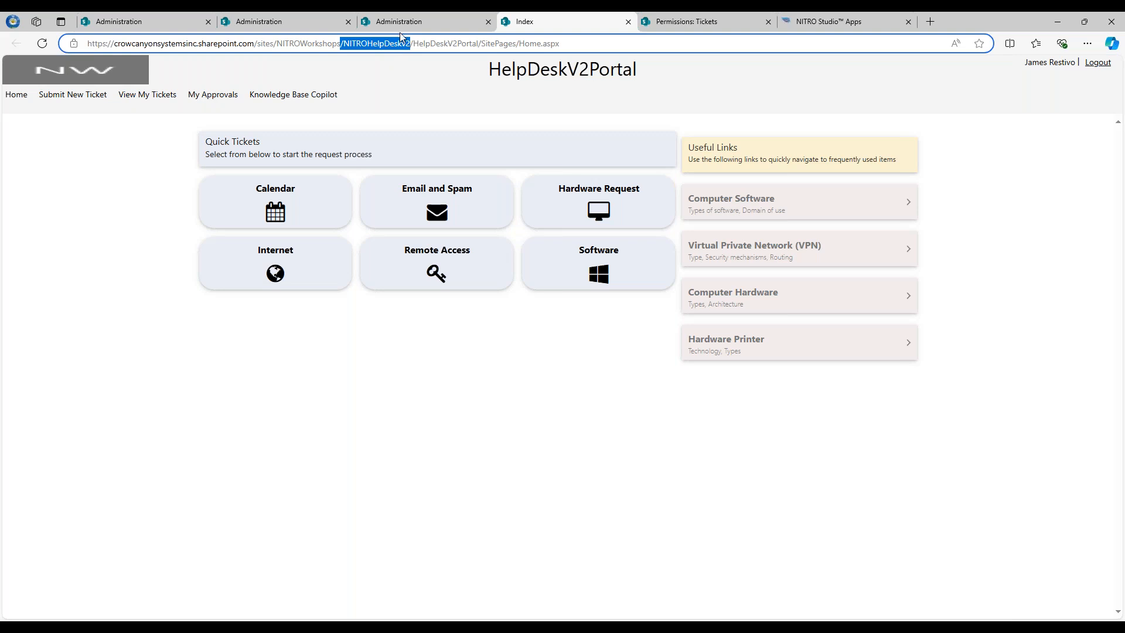
Open NITRO Security Settings from the Administration page's permissions section and select the NITRO Help Desk v site for redirection.
{"action": "left_click", "coordinate": [446, 22]}
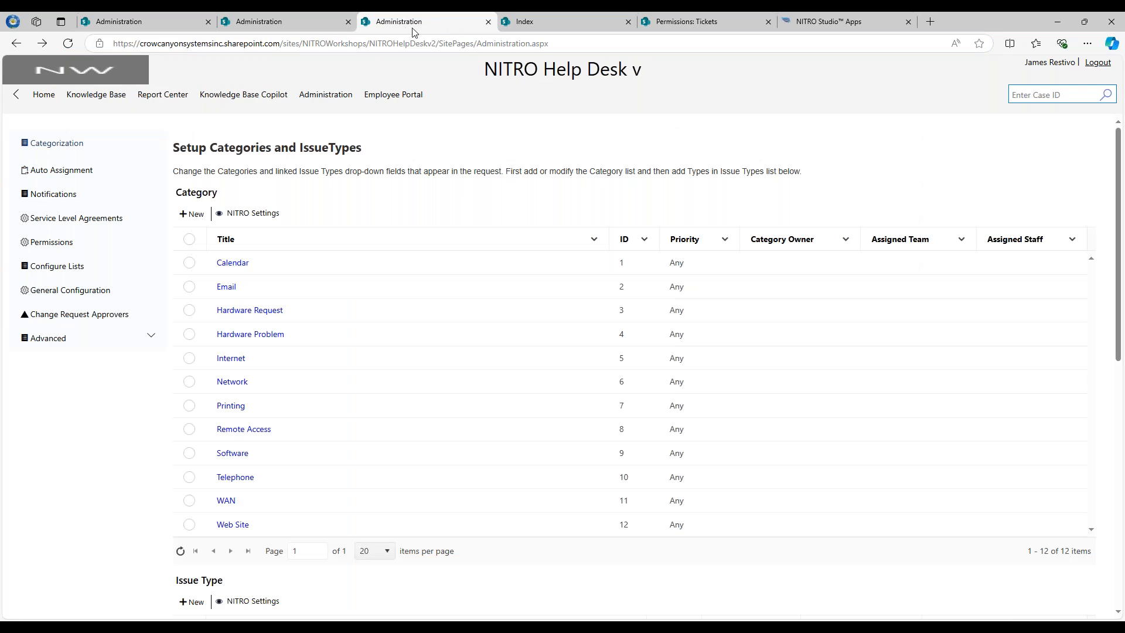
{"action": "left_click", "coordinate": [66, 242]}
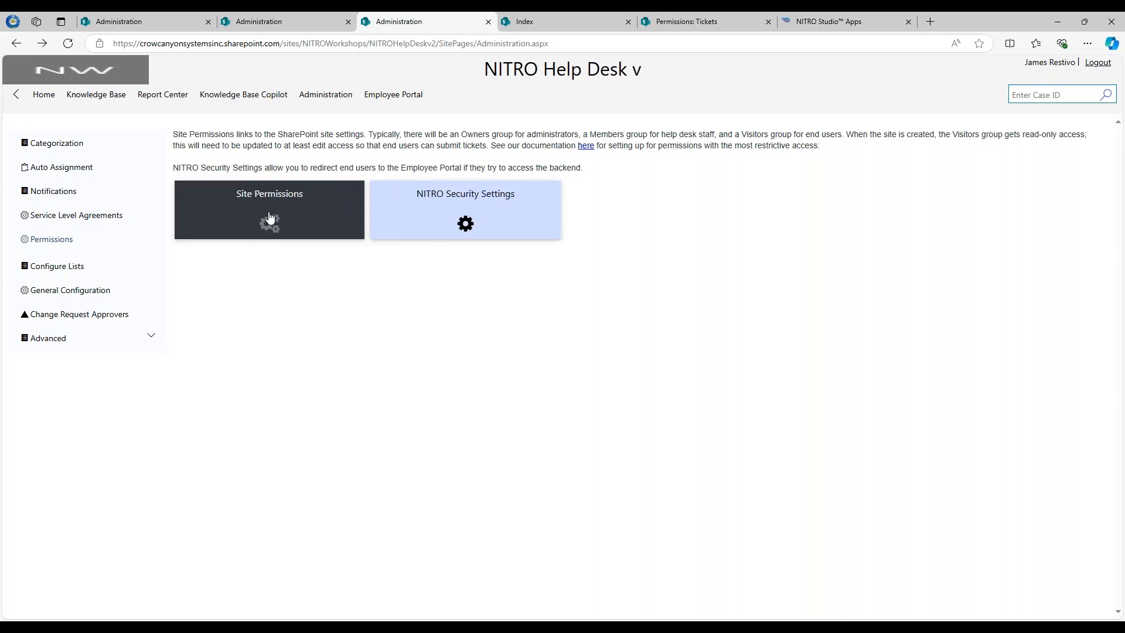
{"action": "left_click", "coordinate": [476, 222]}
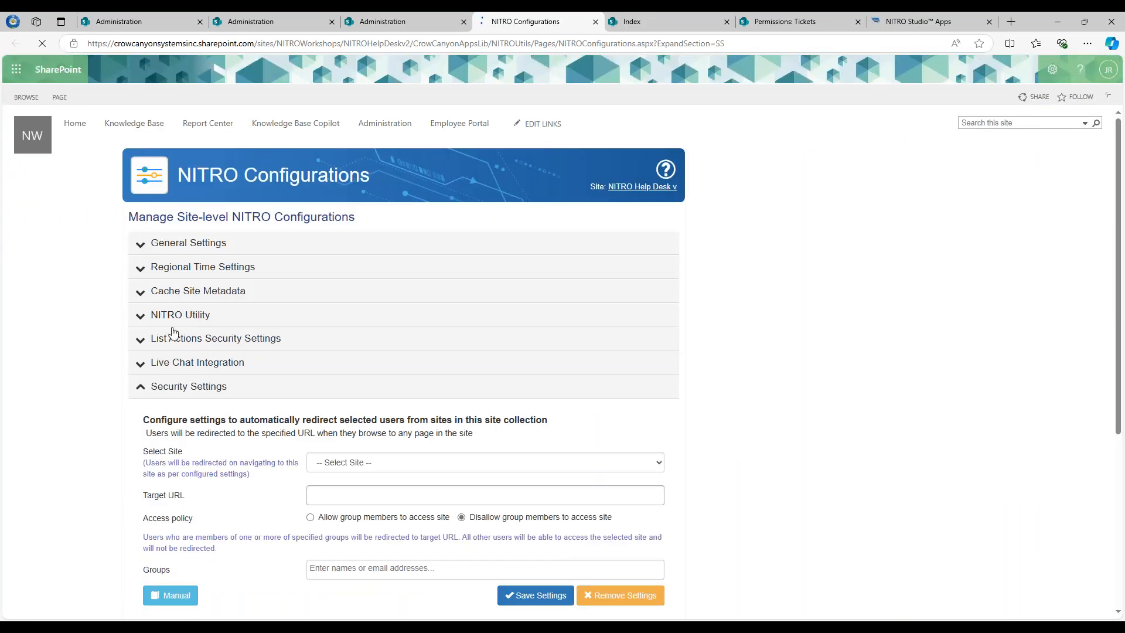
{"action": "scroll", "coordinate": [237, 416], "scroll_direction": "down", "scroll_amount": 1}
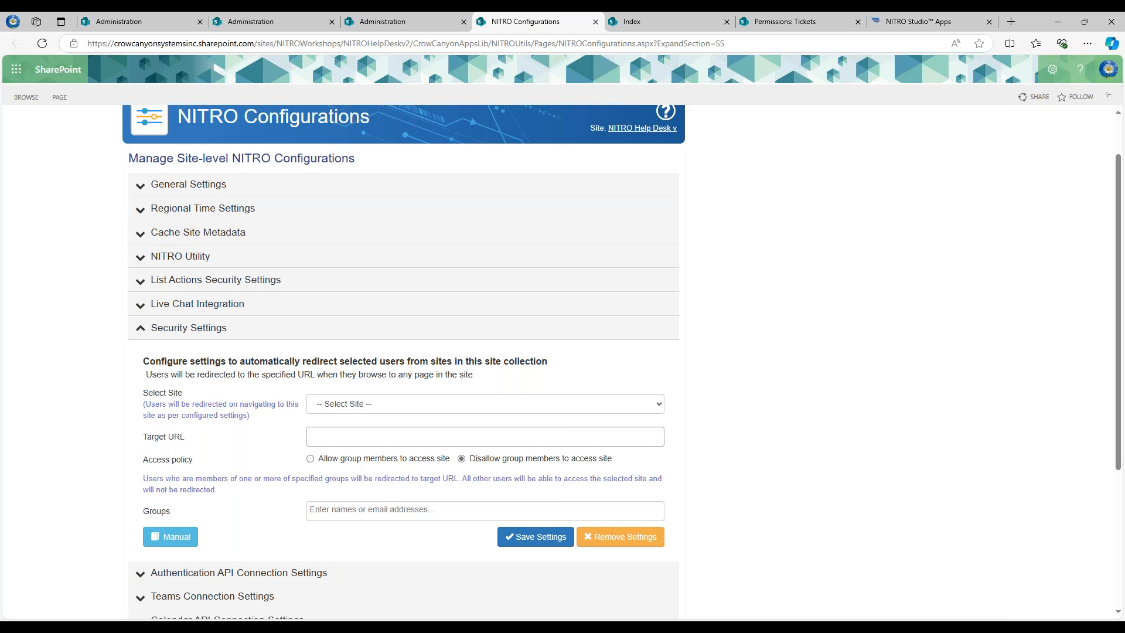
{"action": "left_click", "coordinate": [375, 410]}
{"action": "scroll", "coordinate": [437, 295], "scroll_direction": "down", "scroll_amount": 2}
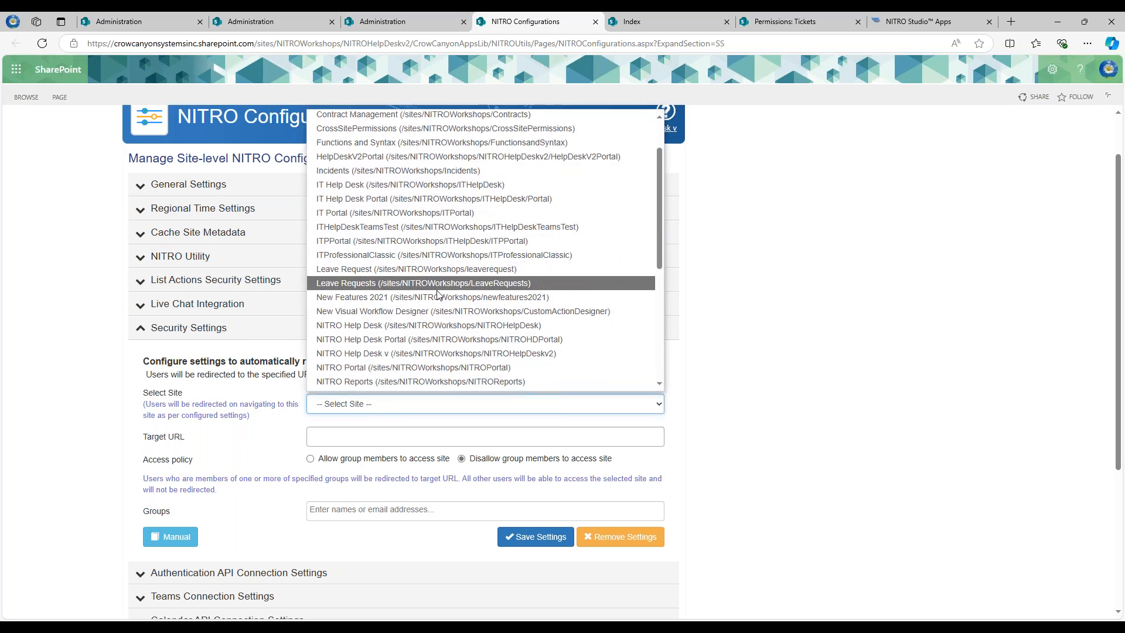
{"action": "left_click", "coordinate": [534, 354]}
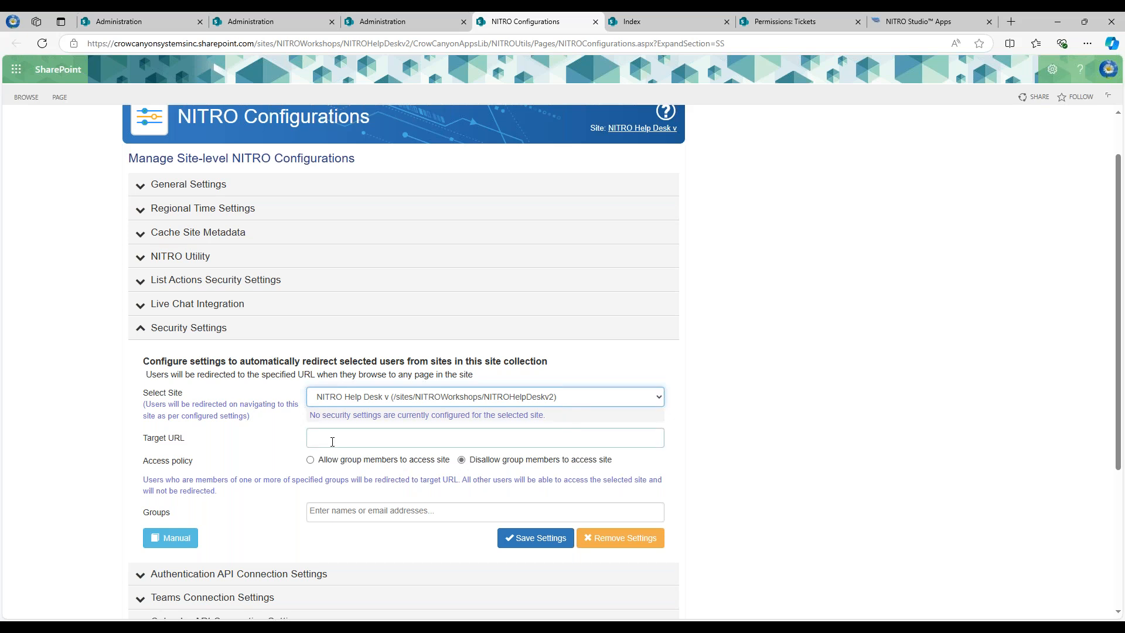
Copy the HelpDeskV2Portal home page address and enter it as the redirect's Target URL.
{"action": "left_click", "coordinate": [645, 21]}
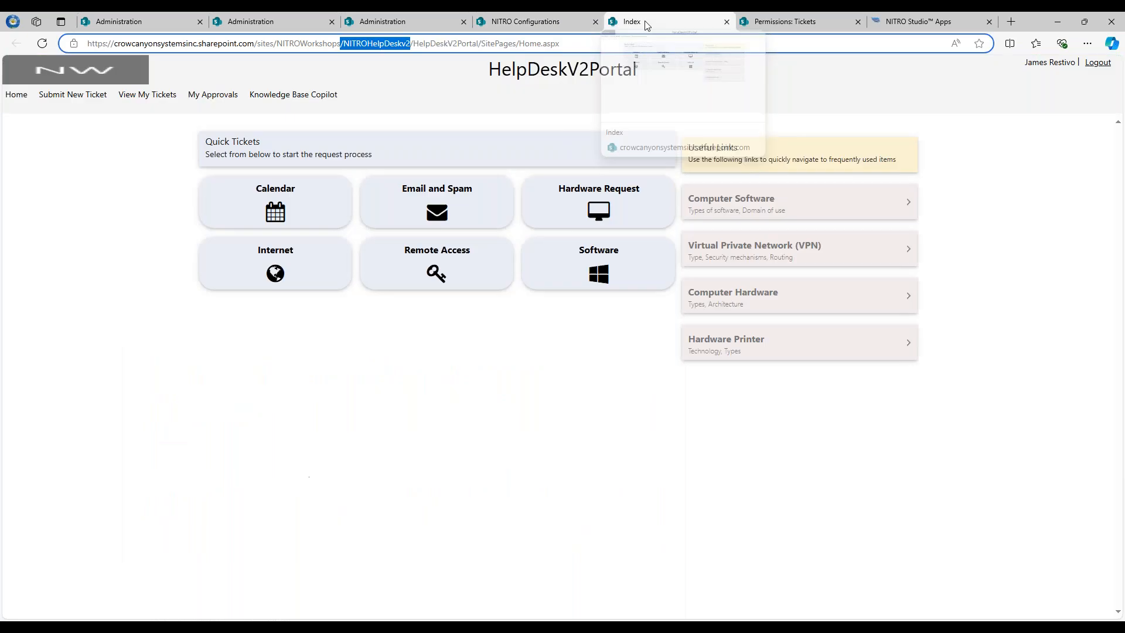
{"action": "double_click", "coordinate": [492, 44]}
{"action": "left_click", "coordinate": [492, 43]}
{"action": "key", "text": "ctrl+c"}
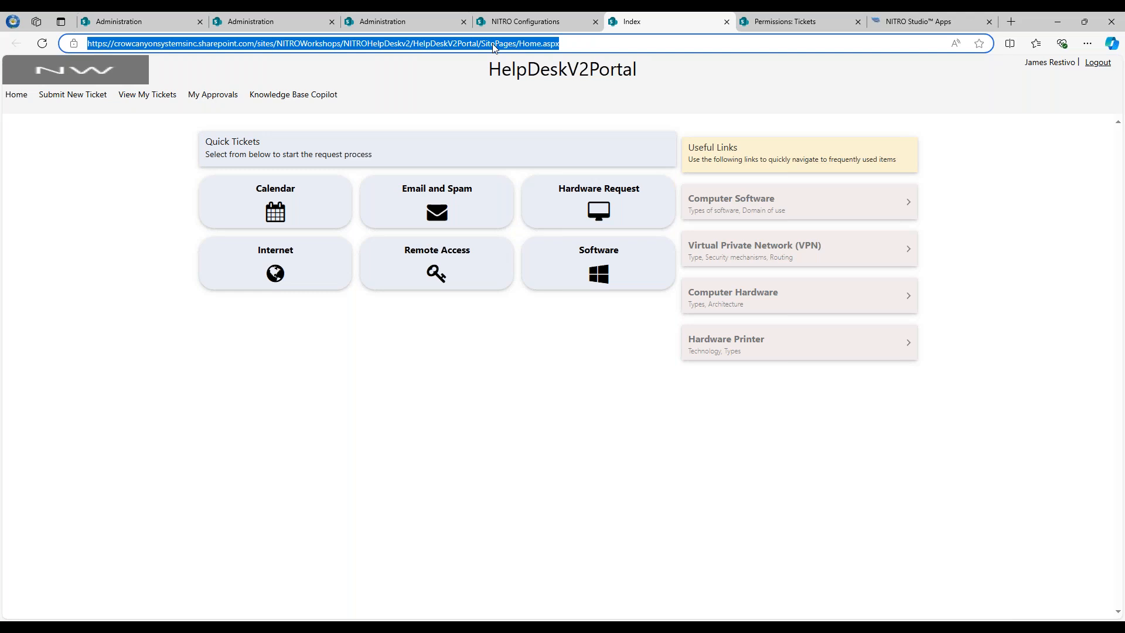
{"action": "left_click", "coordinate": [528, 20]}
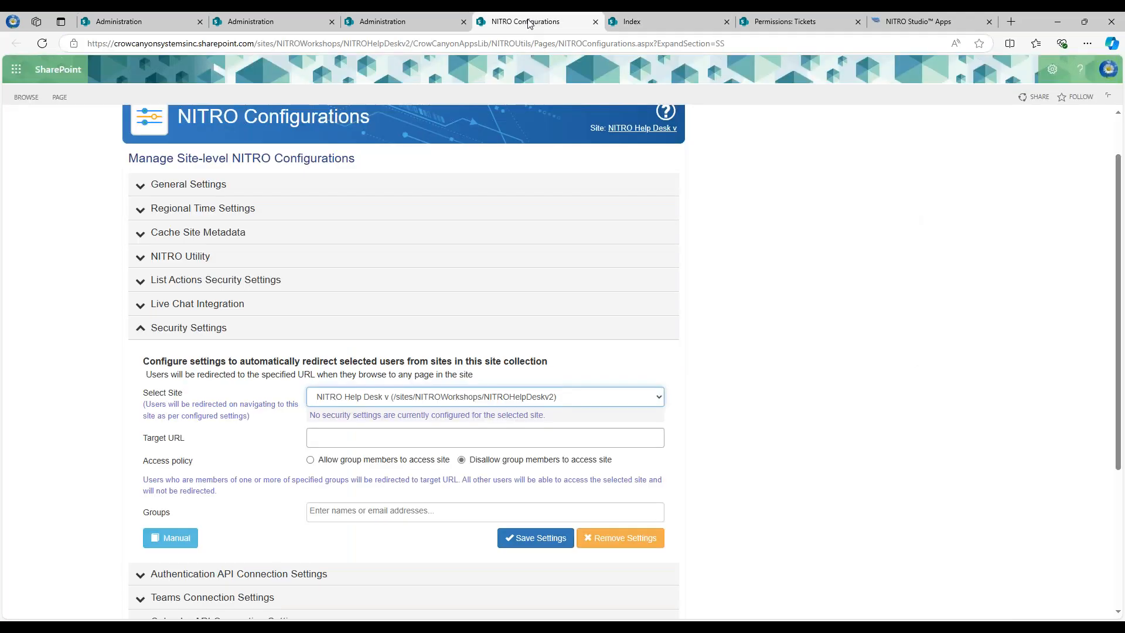
{"action": "left_click", "coordinate": [399, 433]}
{"action": "key", "text": "ctrl+v"}
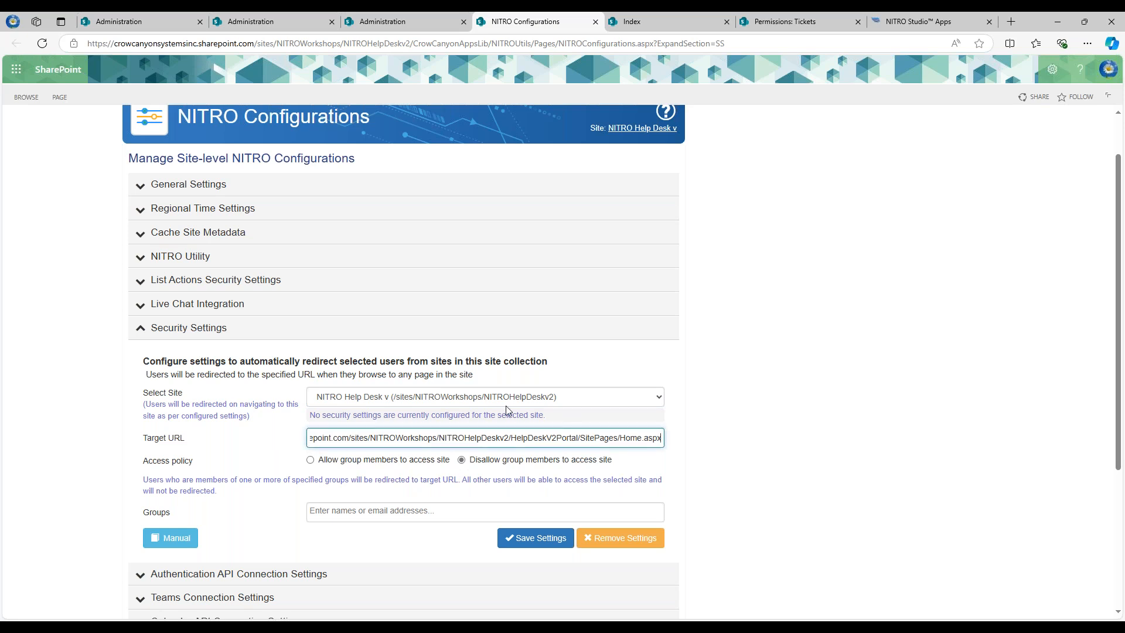
Set the access policy to "Allow group members to access site".
{"action": "left_click", "coordinate": [375, 463]}
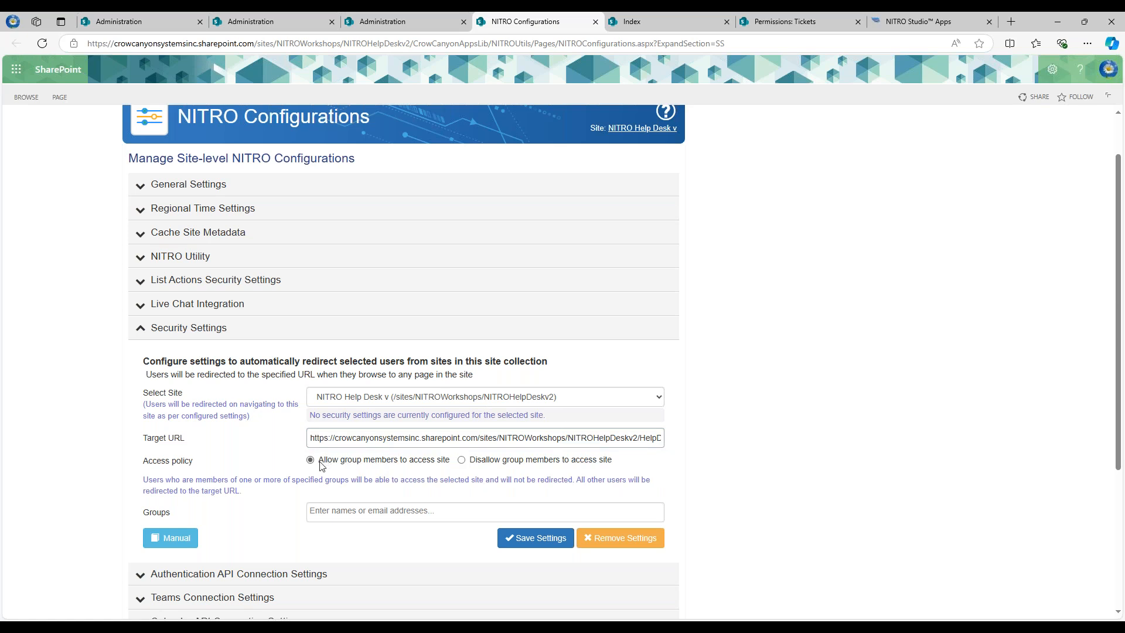
{"action": "left_click_drag", "start_coordinate": [321, 466], "coordinate": [449, 463]}
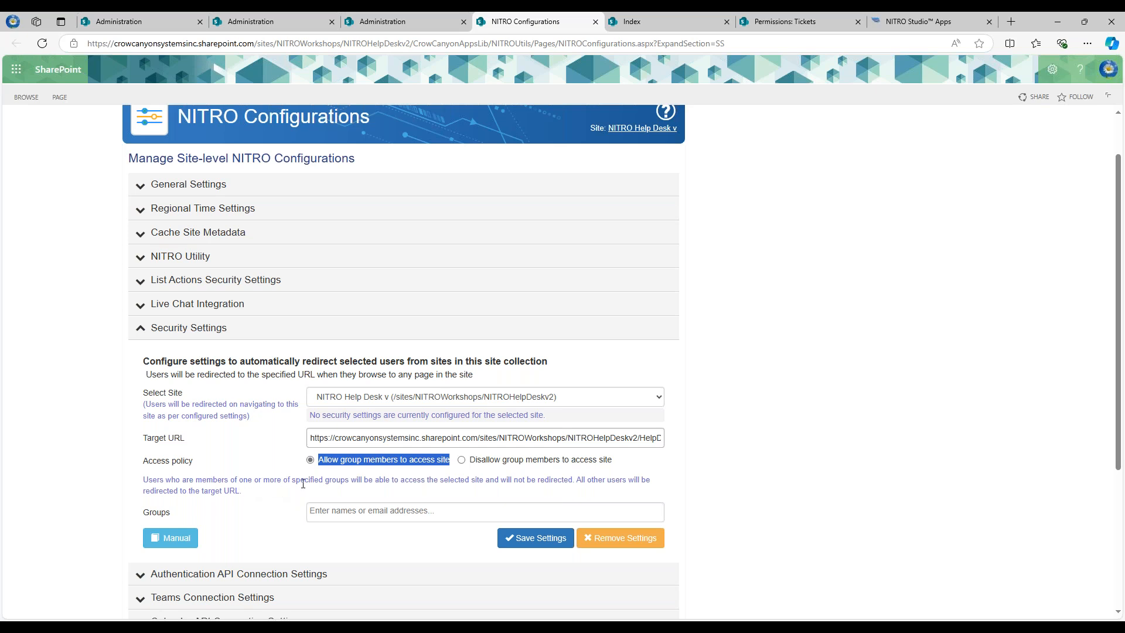
Review how the specified groups, selected site and Target URL determine which users are redirected.
{"action": "left_click", "coordinate": [319, 509]}
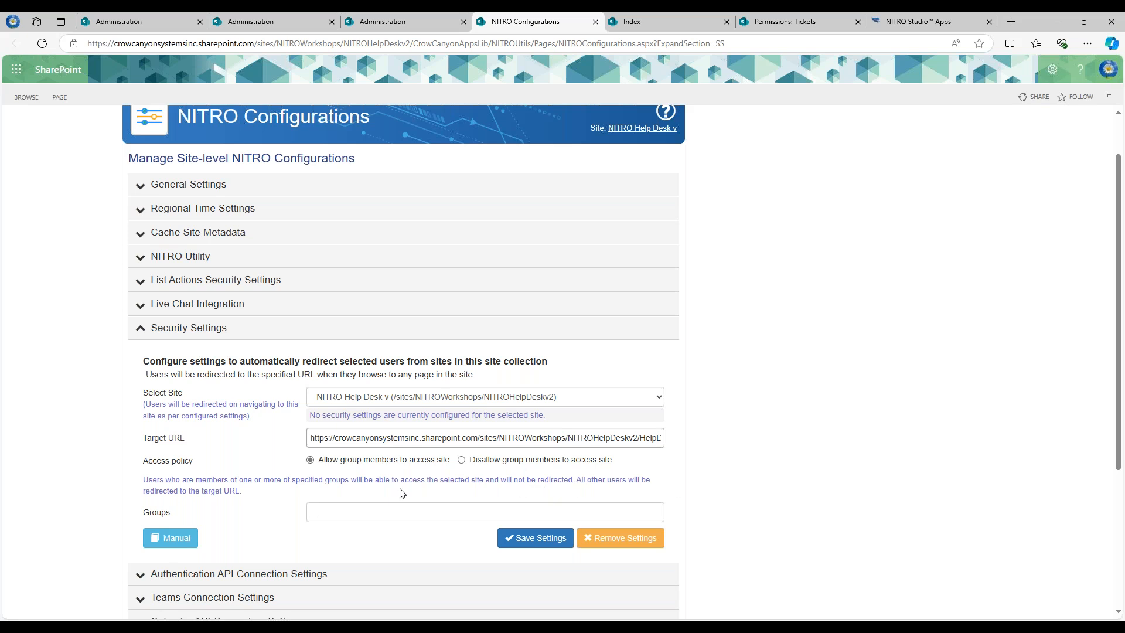
{"action": "left_click_drag", "start_coordinate": [189, 494], "coordinate": [240, 493]}
{"action": "left_click_drag", "start_coordinate": [146, 438], "coordinate": [186, 439]}
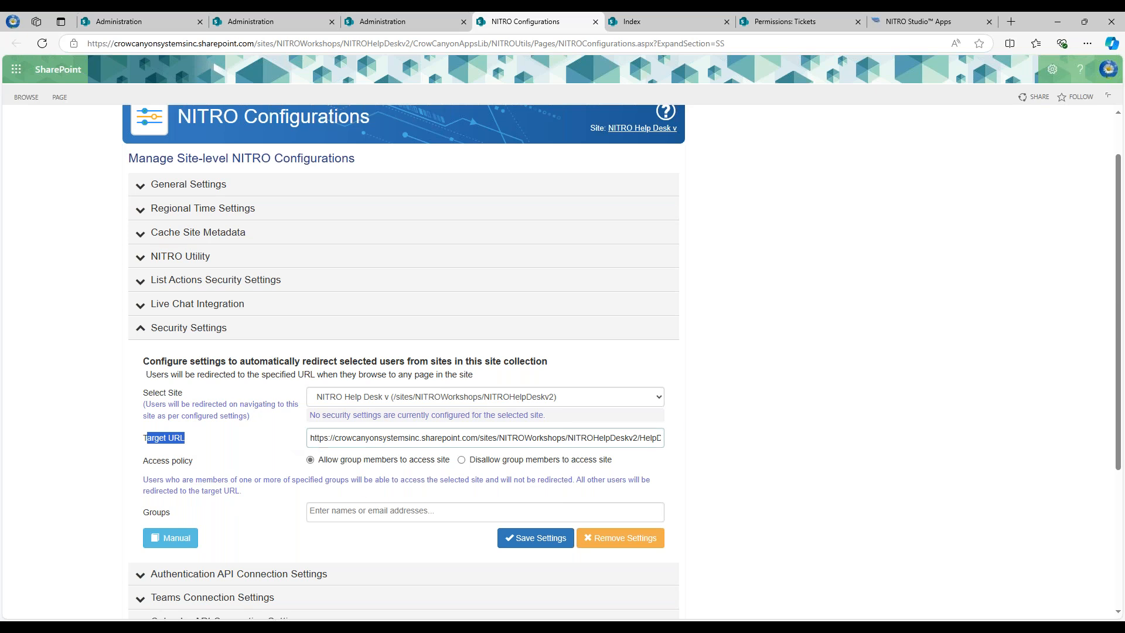
{"action": "left_click", "coordinate": [362, 514]}
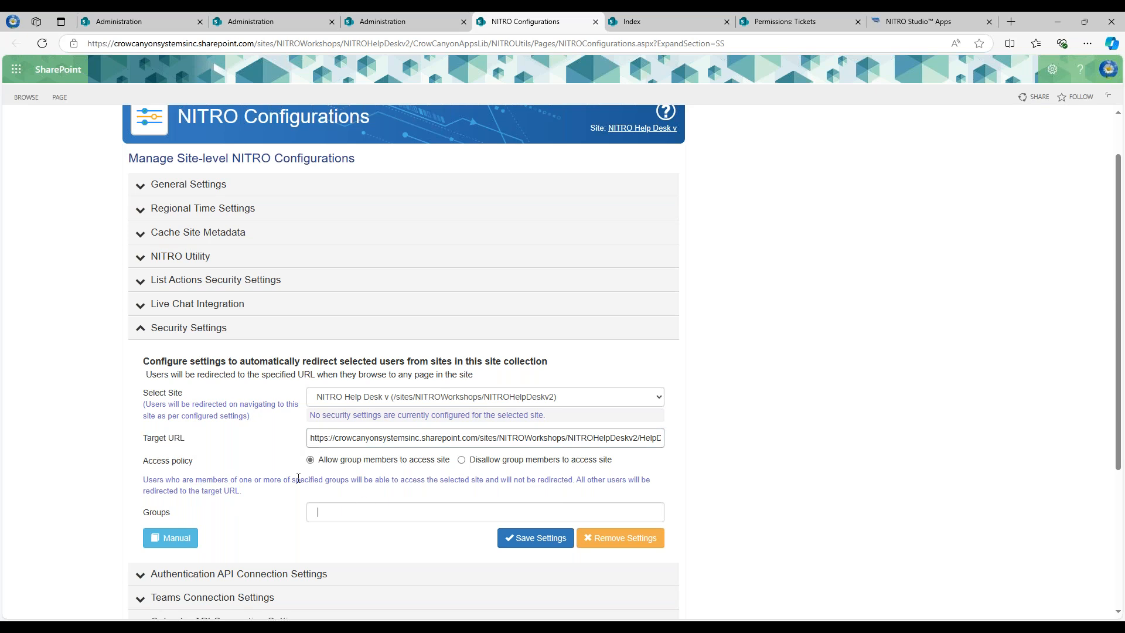
{"action": "left_click_drag", "start_coordinate": [297, 480], "coordinate": [353, 492]}
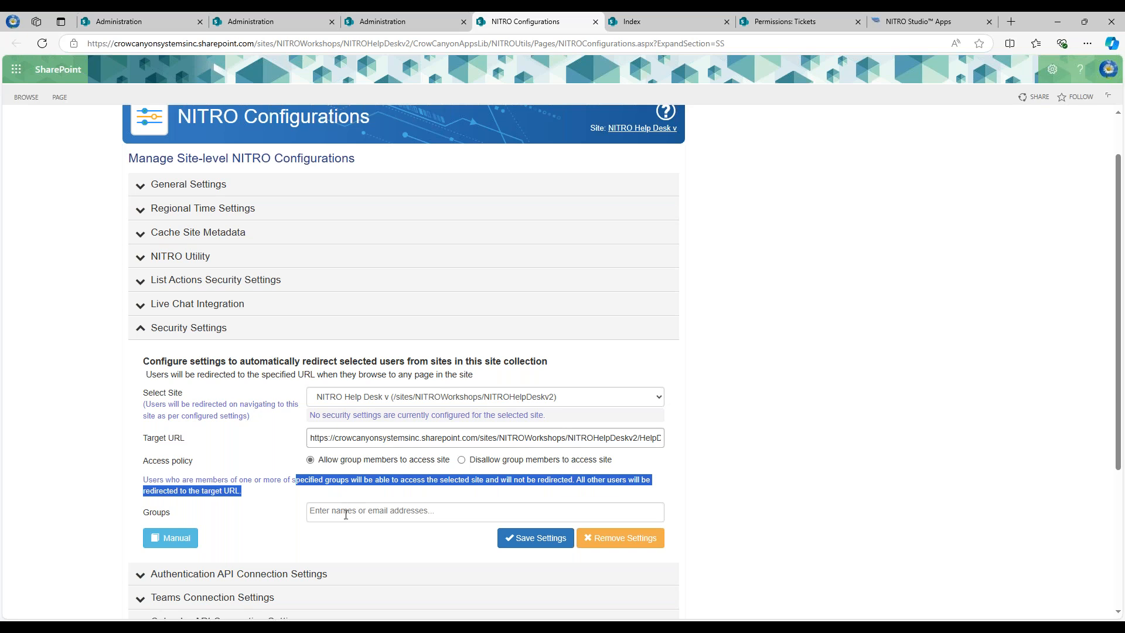
{"action": "left_click", "coordinate": [339, 512]}
{"action": "left_click_drag", "start_coordinate": [440, 479], "coordinate": [484, 480]}
{"action": "left_click", "coordinate": [452, 405]}
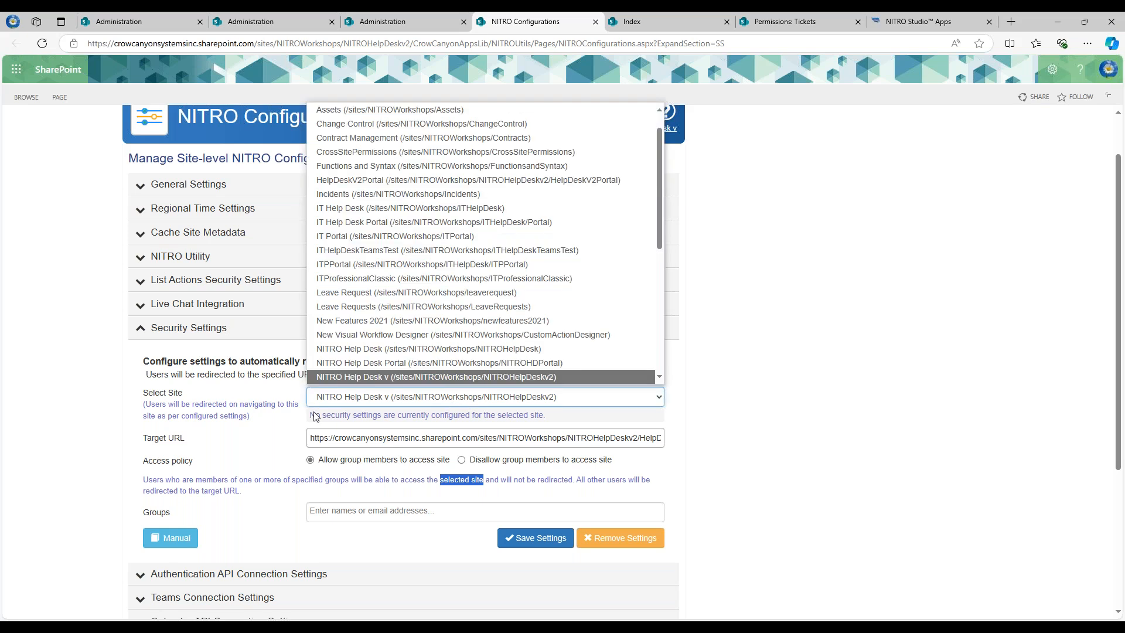
{"action": "left_click", "coordinate": [259, 417]}
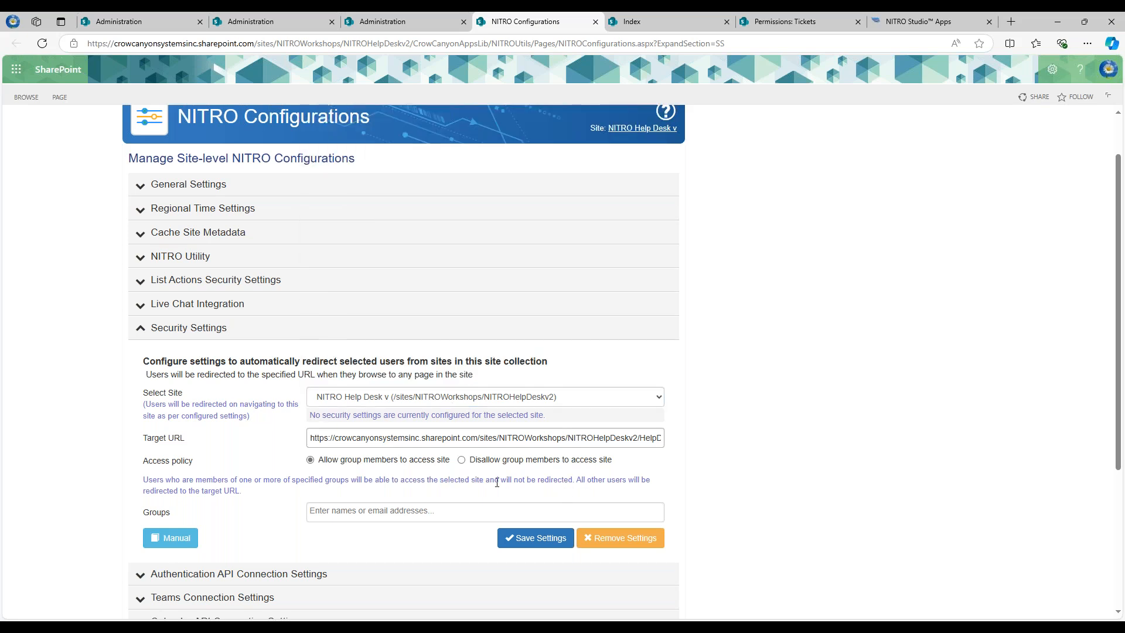
{"action": "left_click_drag", "start_coordinate": [581, 482], "coordinate": [690, 492]}
{"action": "left_click", "coordinate": [242, 499]}
{"action": "left_click", "coordinate": [399, 513]}
{"action": "type", "text": "members"}
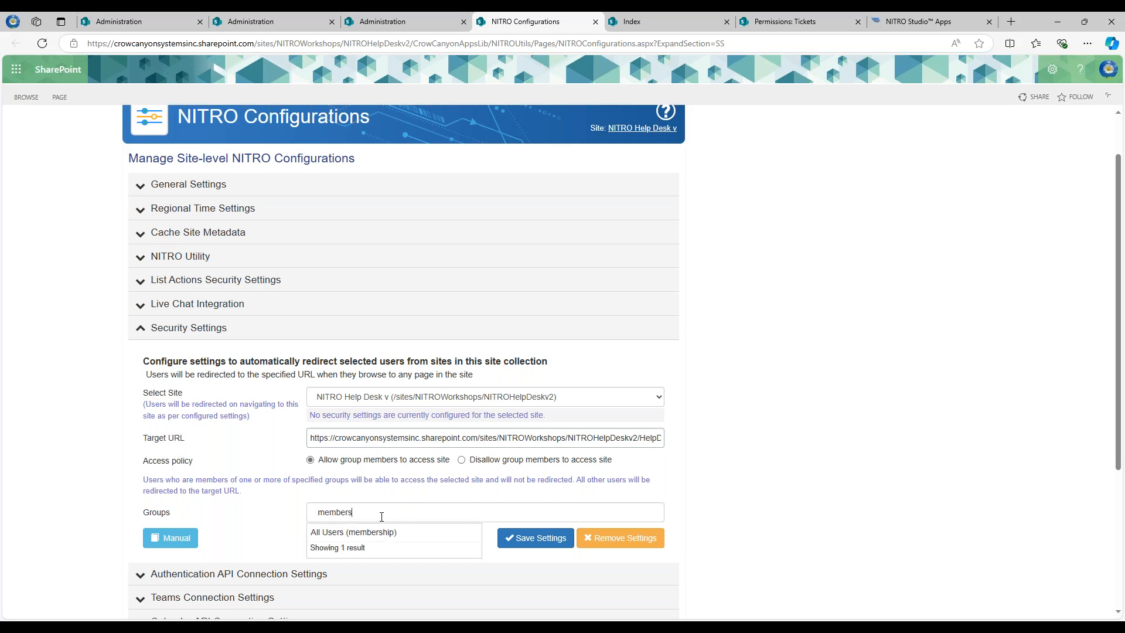
{"action": "left_click", "coordinate": [262, 515]}
{"action": "type", "text": "ni"}
{"action": "key", "text": "BackSpace"}
{"action": "key", "text": "BackSpace"}
{"action": "key", "text": "BackSpace"}
{"action": "key", "text": "BackSpace"}
{"action": "key", "text": "BackSpace"}
{"action": "key", "text": "BackSpace"}
{"action": "key", "text": "BackSpace"}
{"action": "key", "text": "BackSpace"}
{"action": "key", "text": "BackSpace"}
Add NITRO Help Desk Members and NITRO Help Desk Owners as the groups allowed to access the site.
{"action": "type", "text": "nitro hel"}
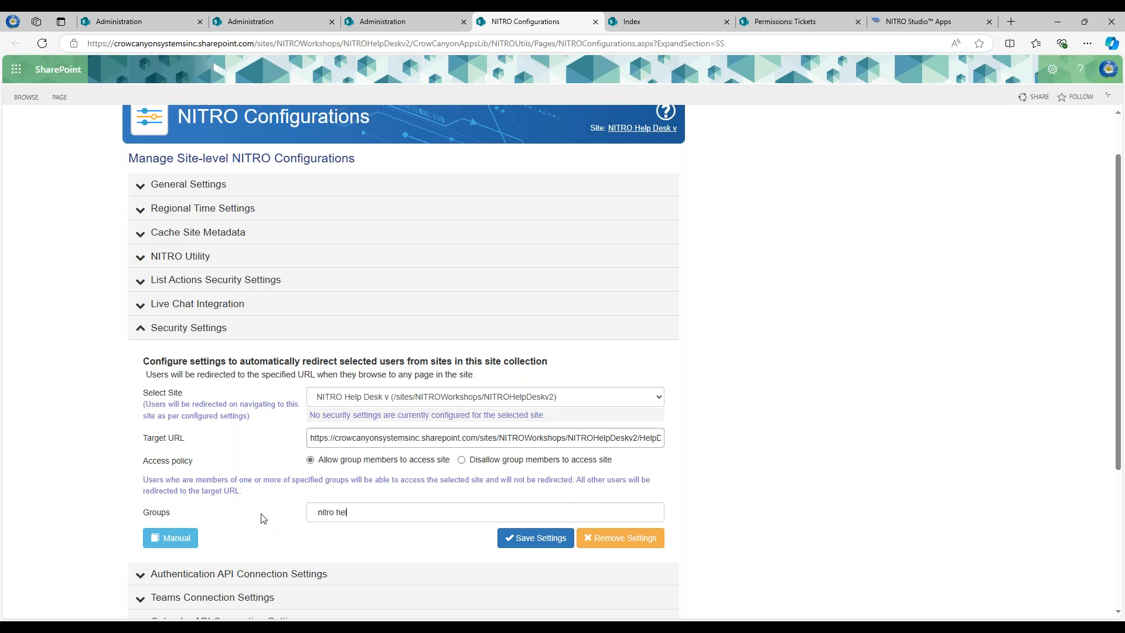
{"action": "type", "text": "p desk"}
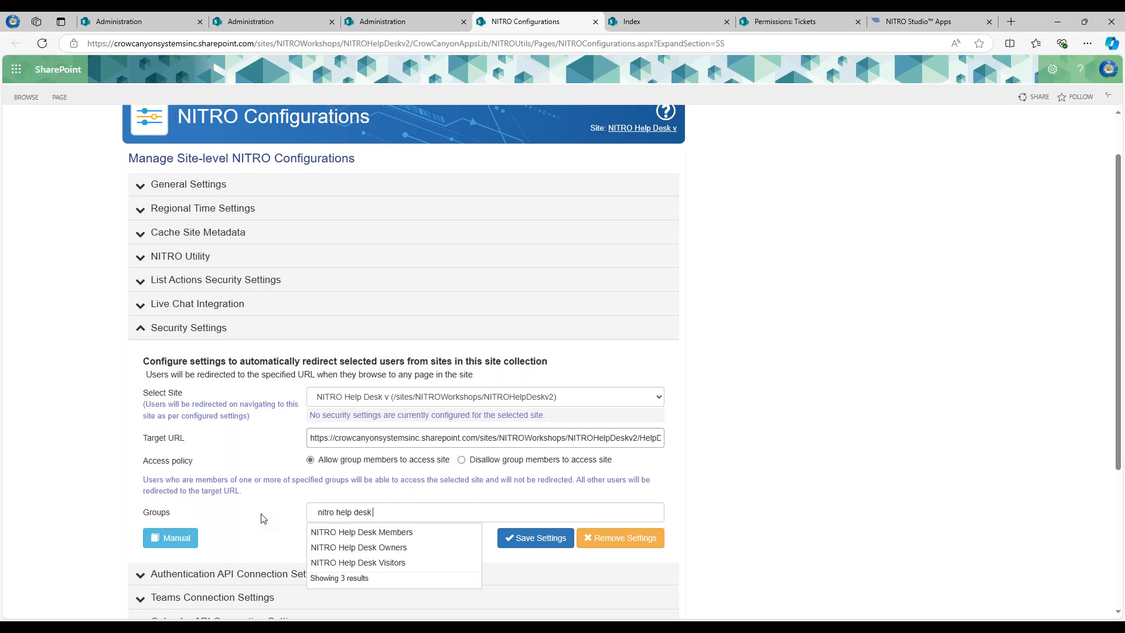
{"action": "left_click", "coordinate": [360, 532]}
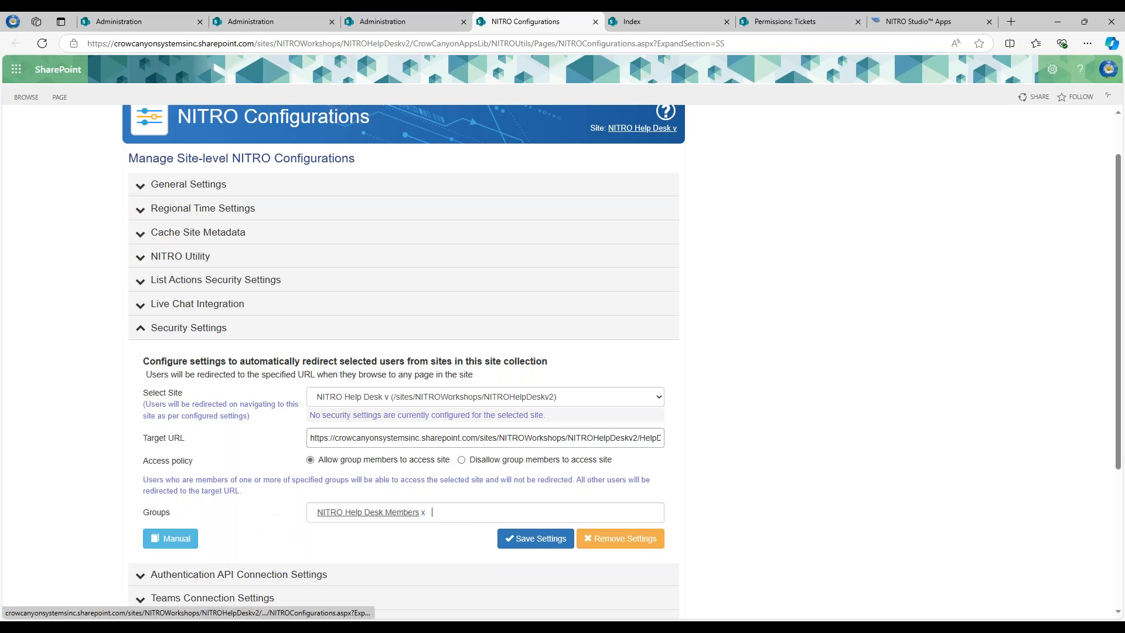
{"action": "type", "text": "nitro help desk"}
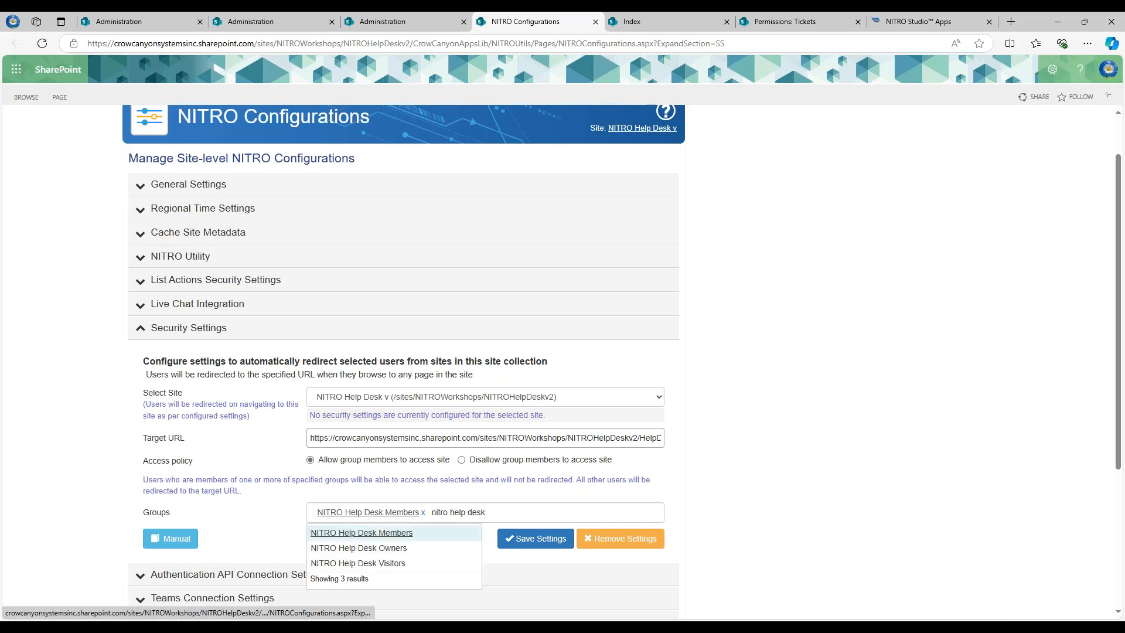
{"action": "left_click", "coordinate": [334, 547]}
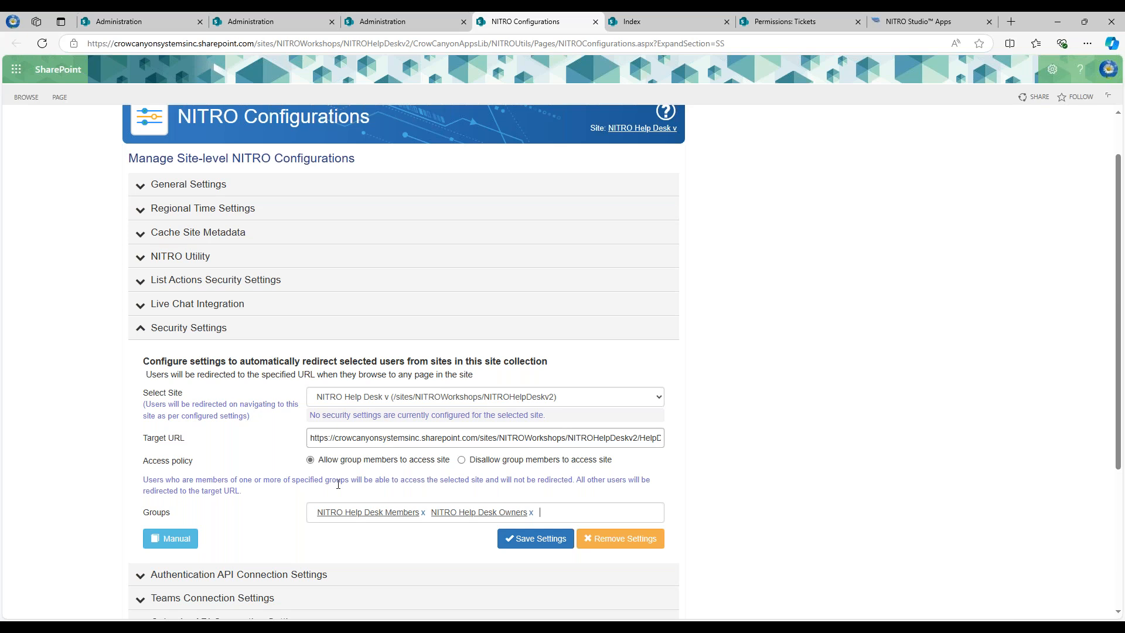
{"action": "scroll", "coordinate": [749, 447], "scroll_direction": "down", "scroll_amount": 2}
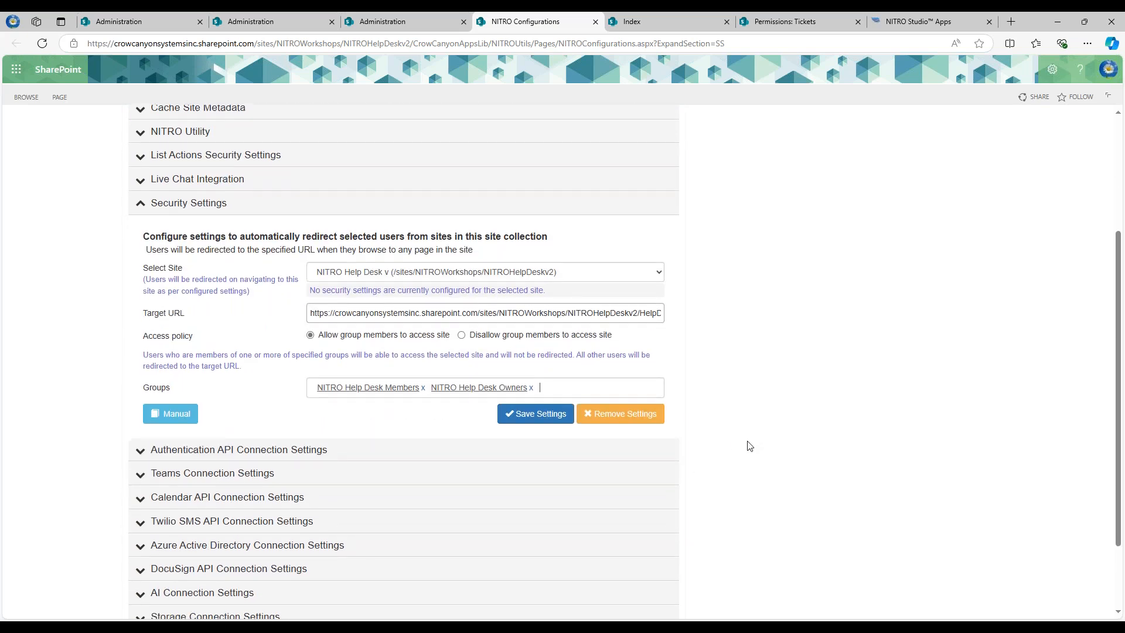
{"action": "scroll", "coordinate": [749, 446], "scroll_direction": "up", "scroll_amount": 2}
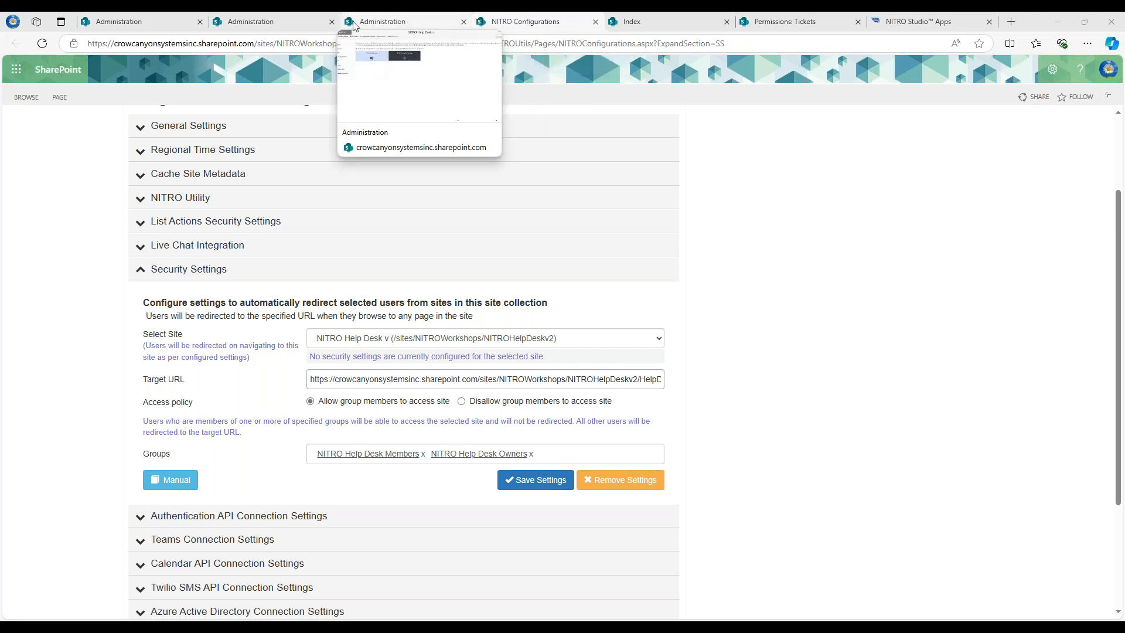
Go to the Help Desk's Agent Workspace and open the "Access to portal" ticket from the unassigned tickets.
{"action": "left_click", "coordinate": [609, 19]}
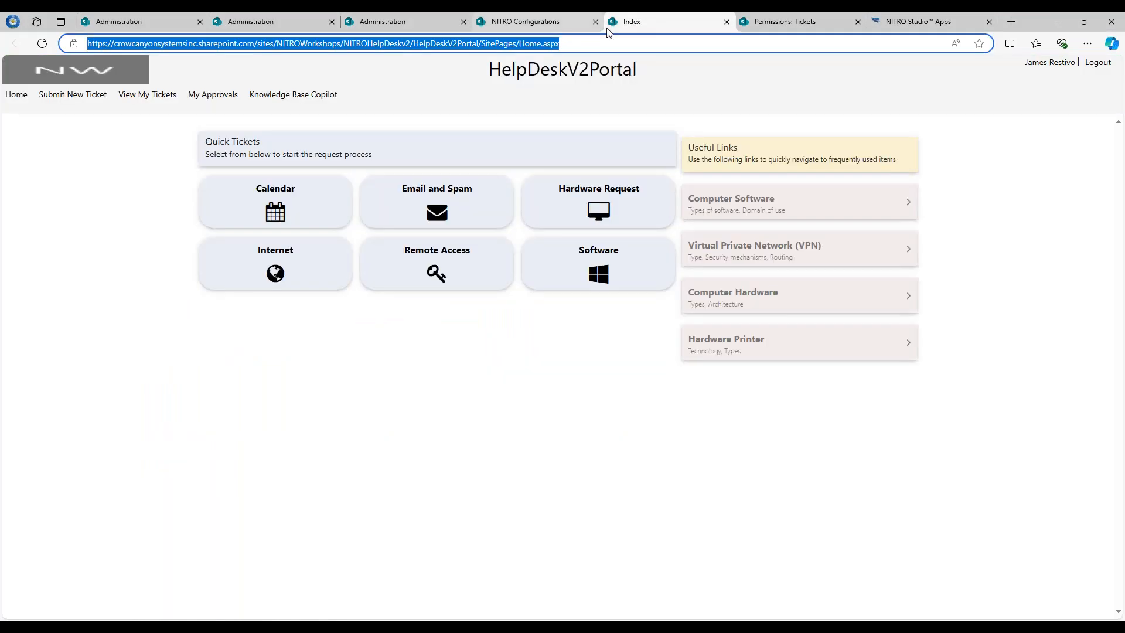
{"action": "left_click", "coordinate": [803, 18]}
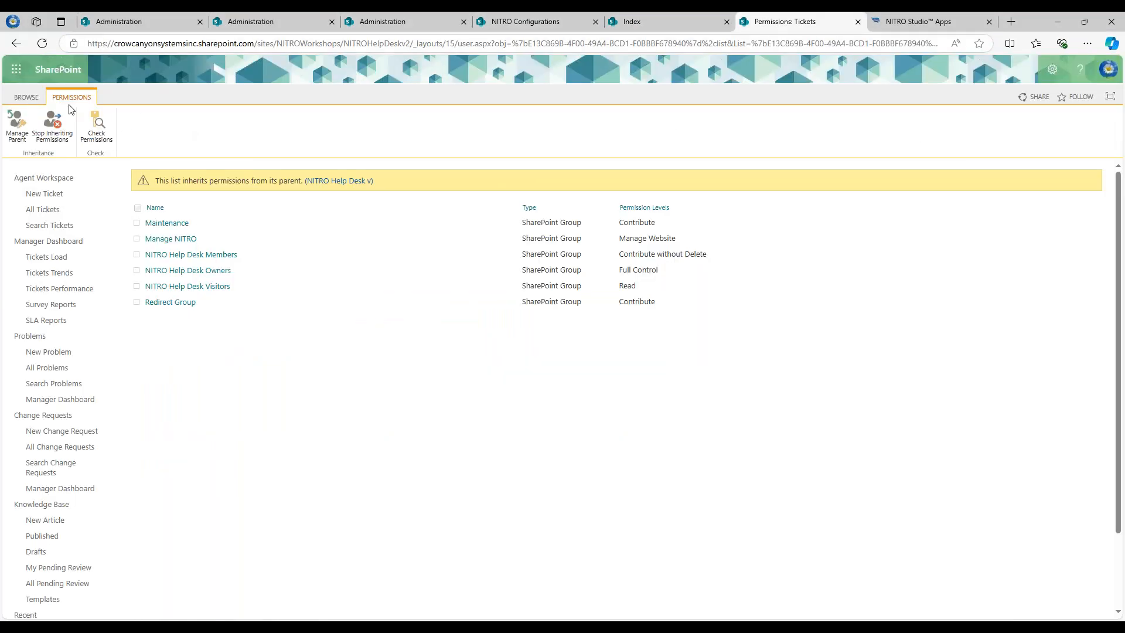
{"action": "left_click", "coordinate": [436, 21]}
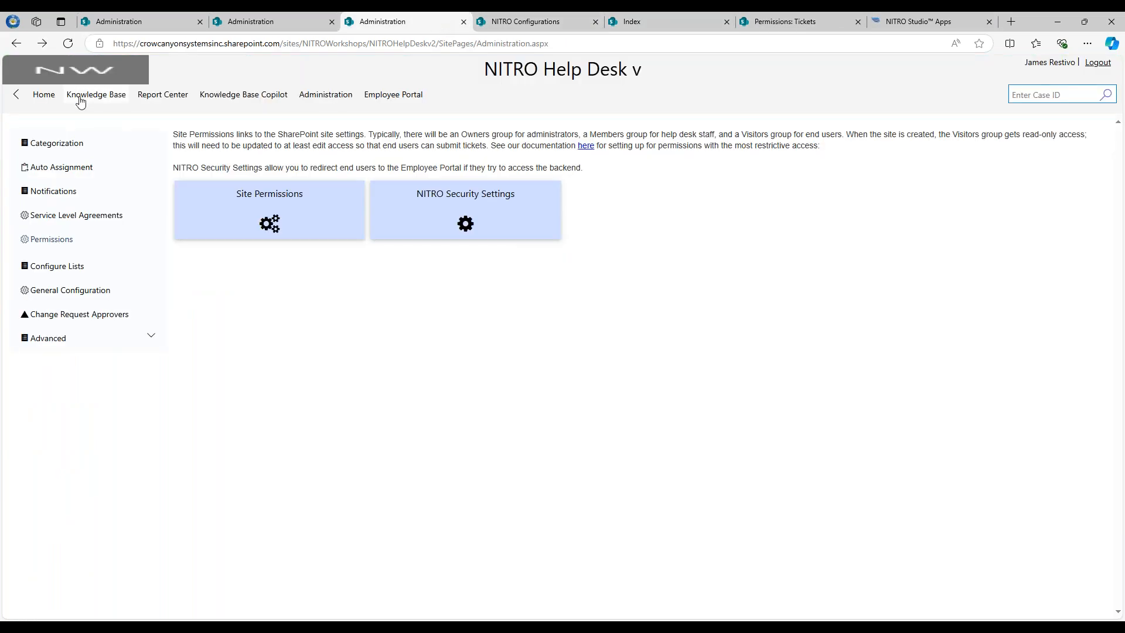
{"action": "left_click", "coordinate": [88, 95]}
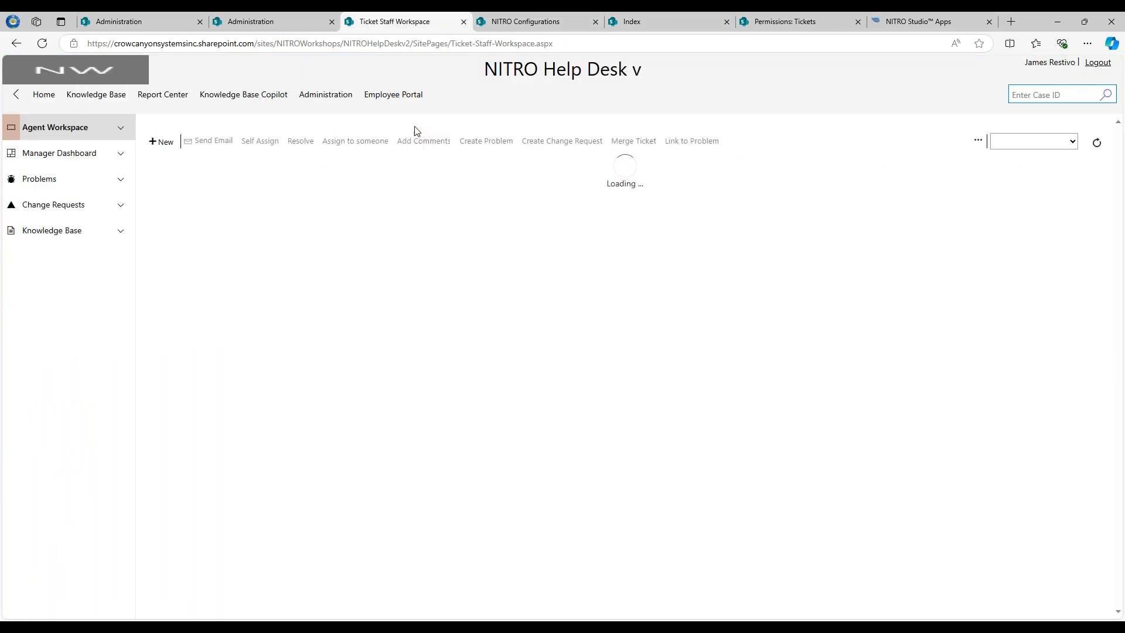
{"action": "left_click", "coordinate": [793, 166]}
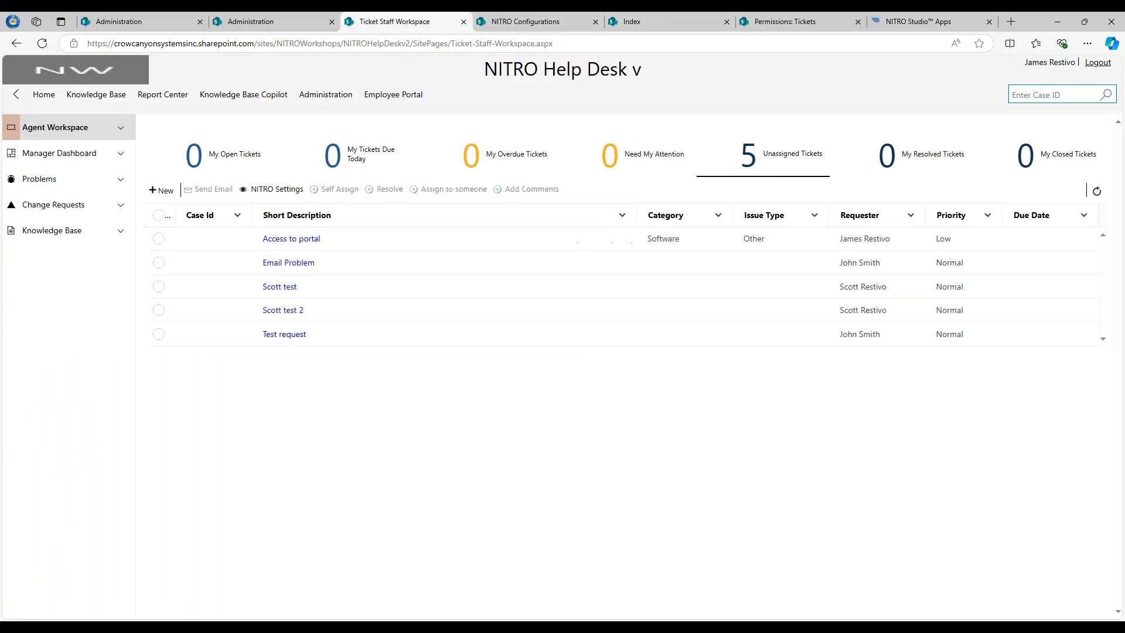
{"action": "left_click", "coordinate": [299, 239]}
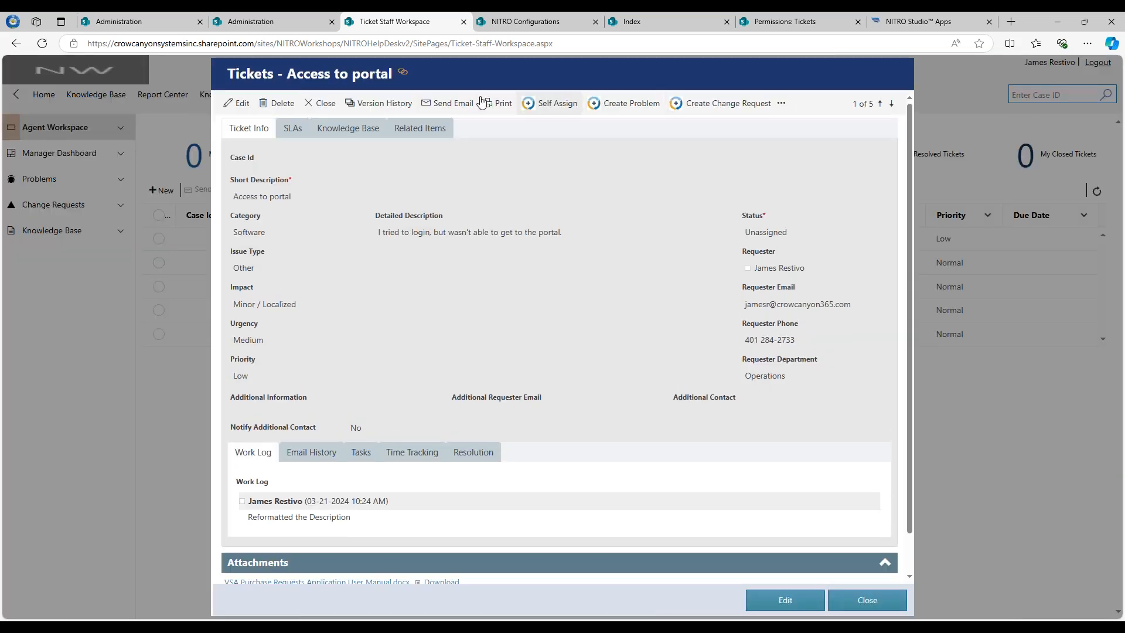
Examine the actions available on the "Access to portal" ticket, including the overflow actions, and close the ticket.
{"action": "left_click", "coordinate": [782, 104]}
{"action": "scroll", "coordinate": [469, 493], "scroll_direction": "down", "scroll_amount": 1}
{"action": "scroll", "coordinate": [426, 557], "scroll_direction": "up", "scroll_amount": 1}
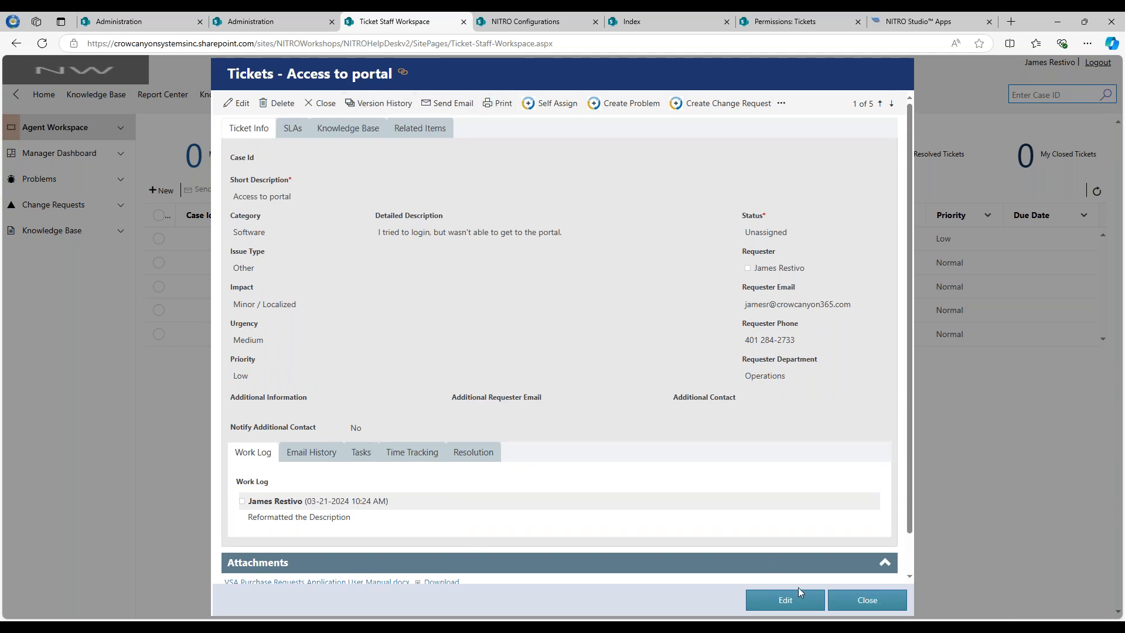
{"action": "left_click", "coordinate": [867, 600]}
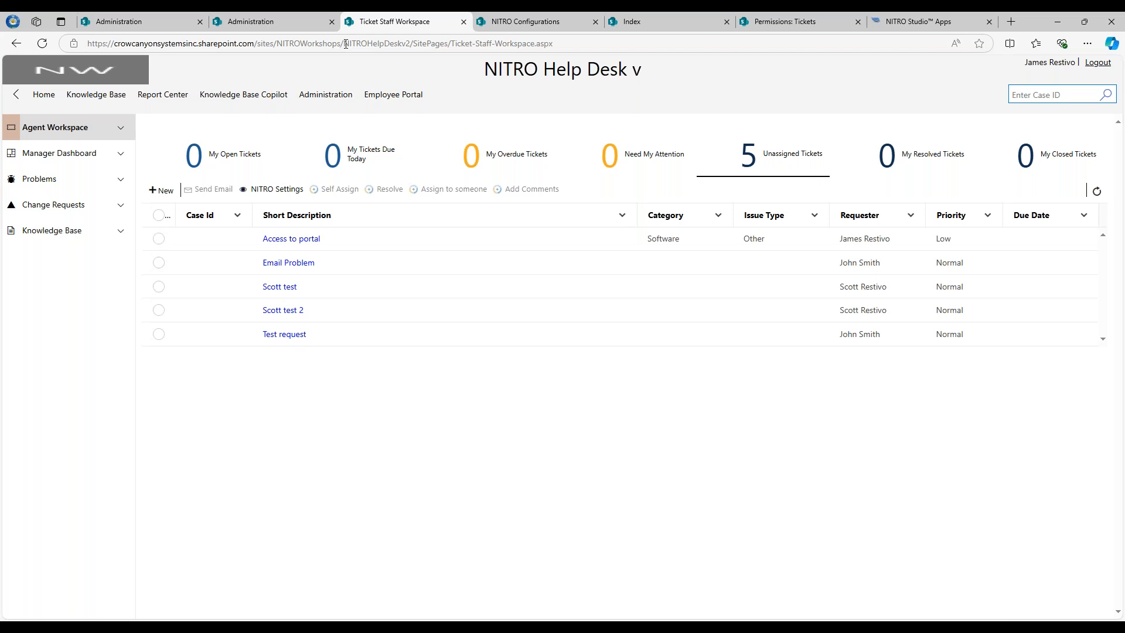
Go up to the parent NITRO Workshops site and open its Issue tracker list.
{"action": "left_click_drag", "start_coordinate": [345, 43], "coordinate": [626, 45]}
{"action": "key", "text": "BackSpace"}
{"action": "key", "text": "Return"}
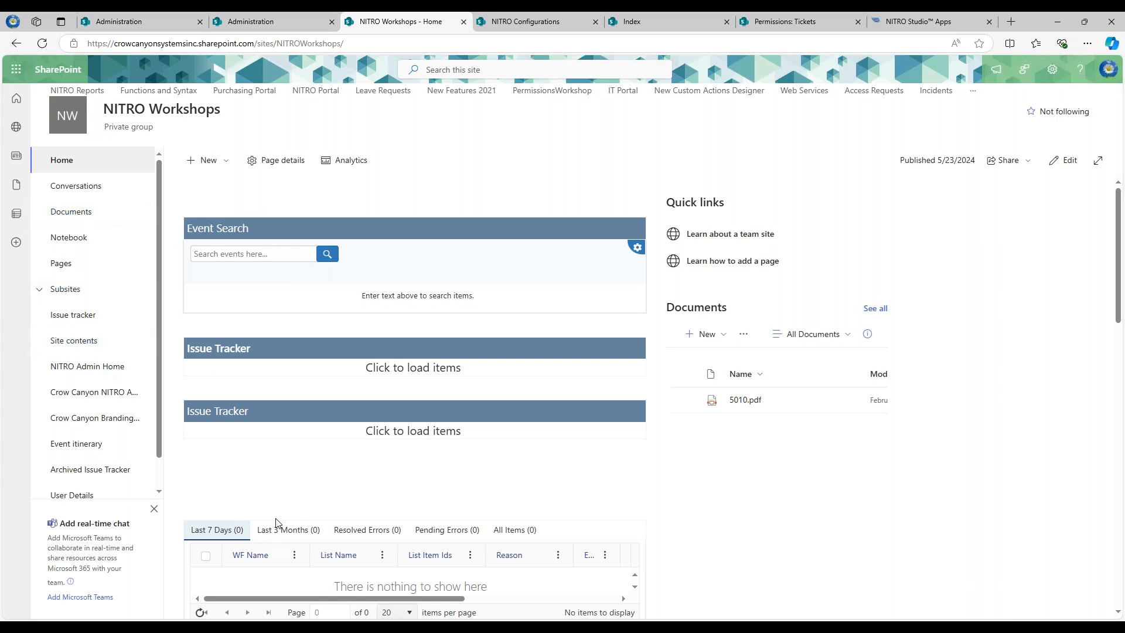
{"action": "scroll", "coordinate": [276, 527], "scroll_direction": "down", "scroll_amount": 3}
{"action": "left_click", "coordinate": [73, 316]}
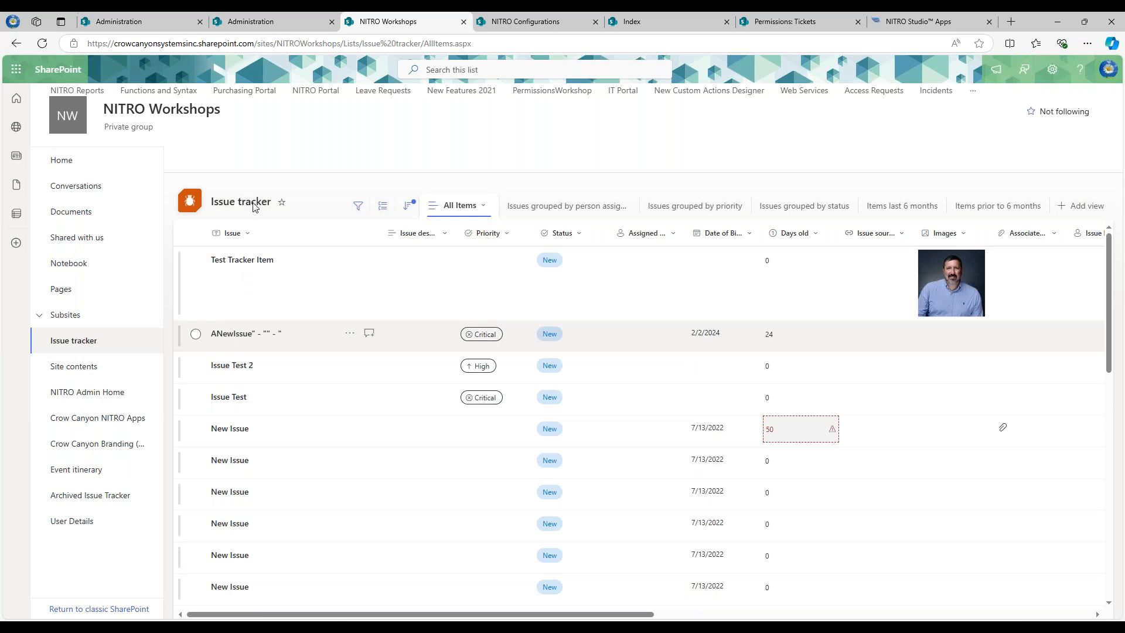
Reload the Issue tracker list, open the ANewIssue item and examine its form and additional custom actions.
{"action": "left_click", "coordinate": [43, 45]}
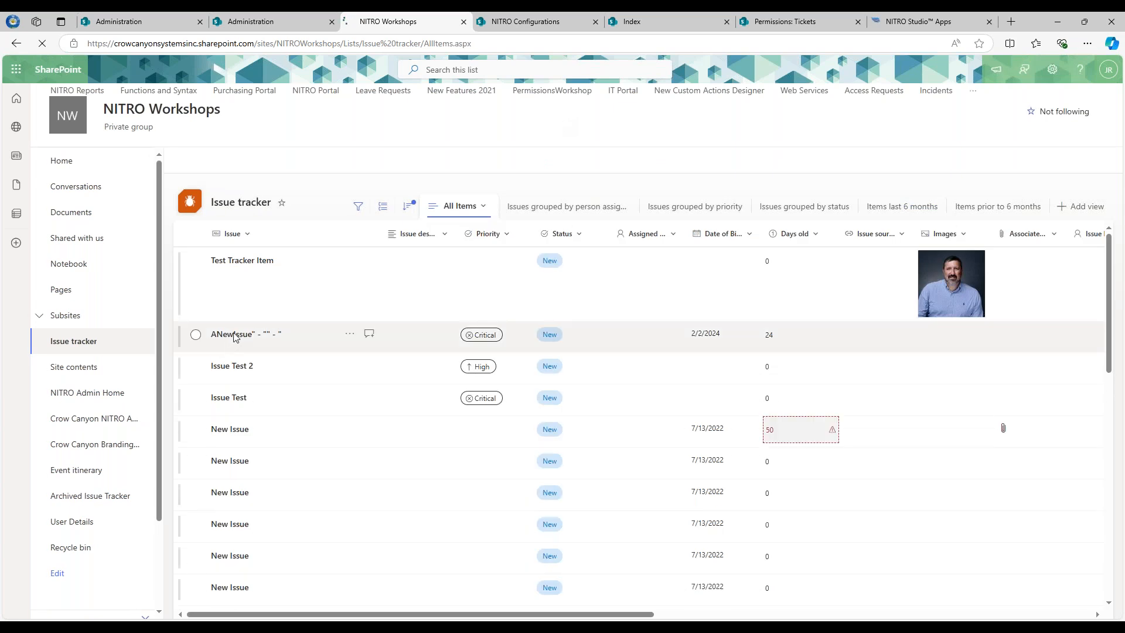
{"action": "left_click", "coordinate": [234, 337]}
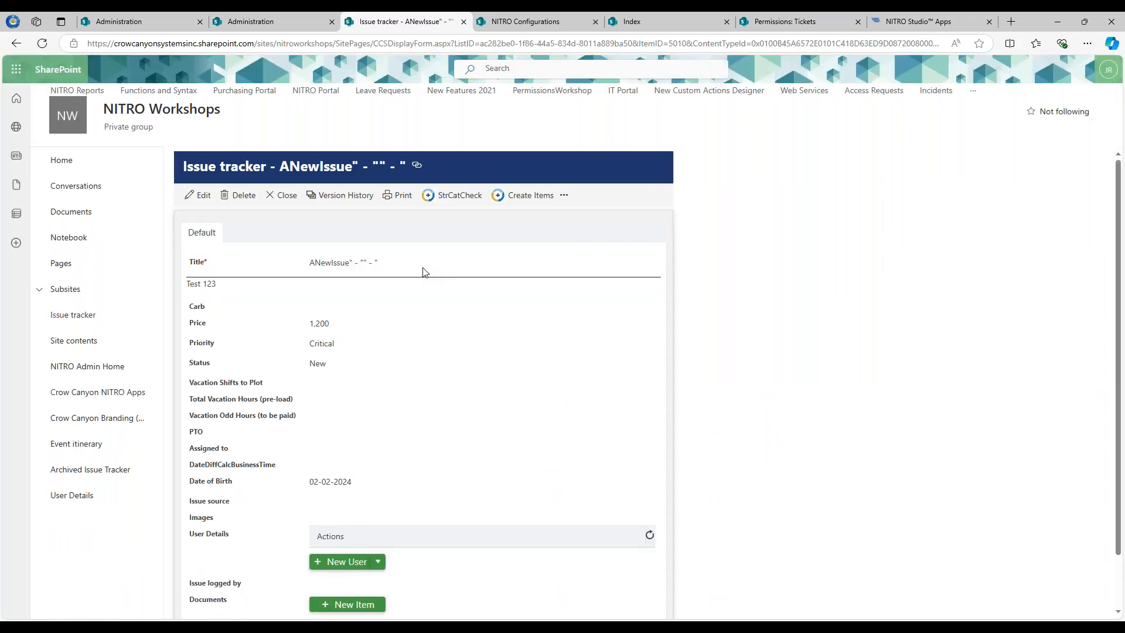
{"action": "left_click", "coordinate": [566, 198]}
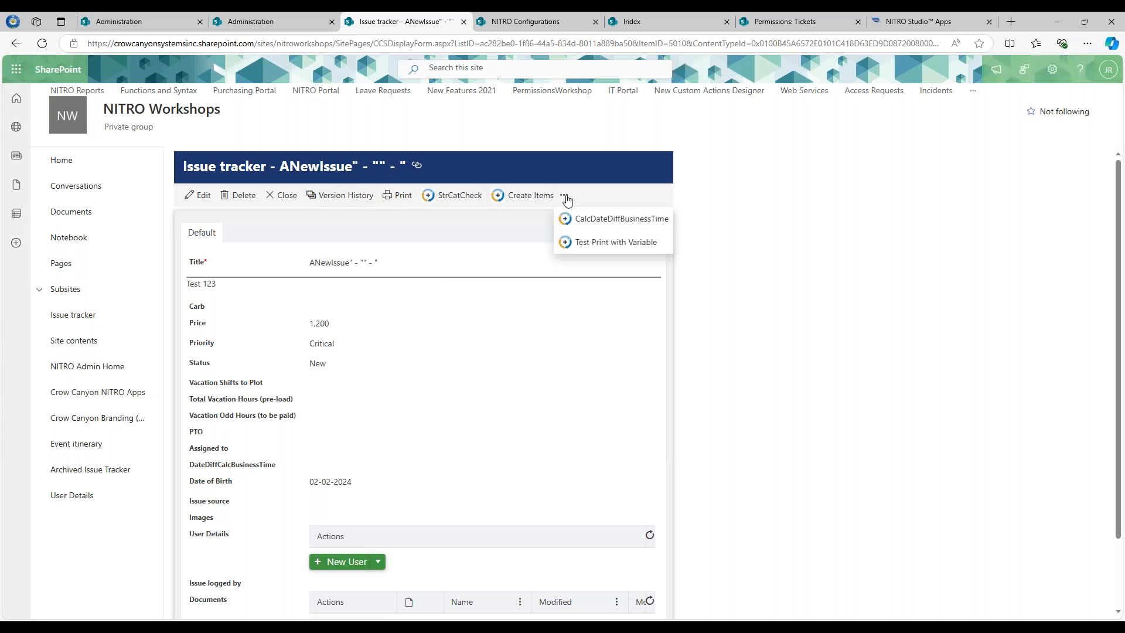
{"action": "scroll", "coordinate": [452, 251], "scroll_direction": "down", "scroll_amount": 2}
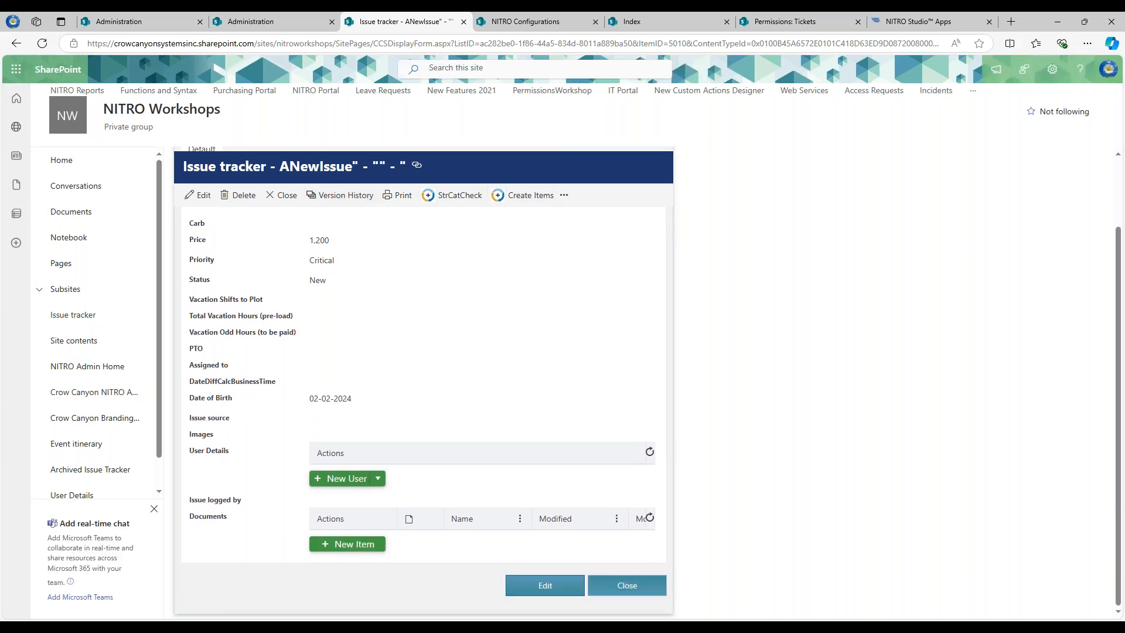
{"action": "scroll", "coordinate": [422, 352], "scroll_direction": "up", "scroll_amount": 2}
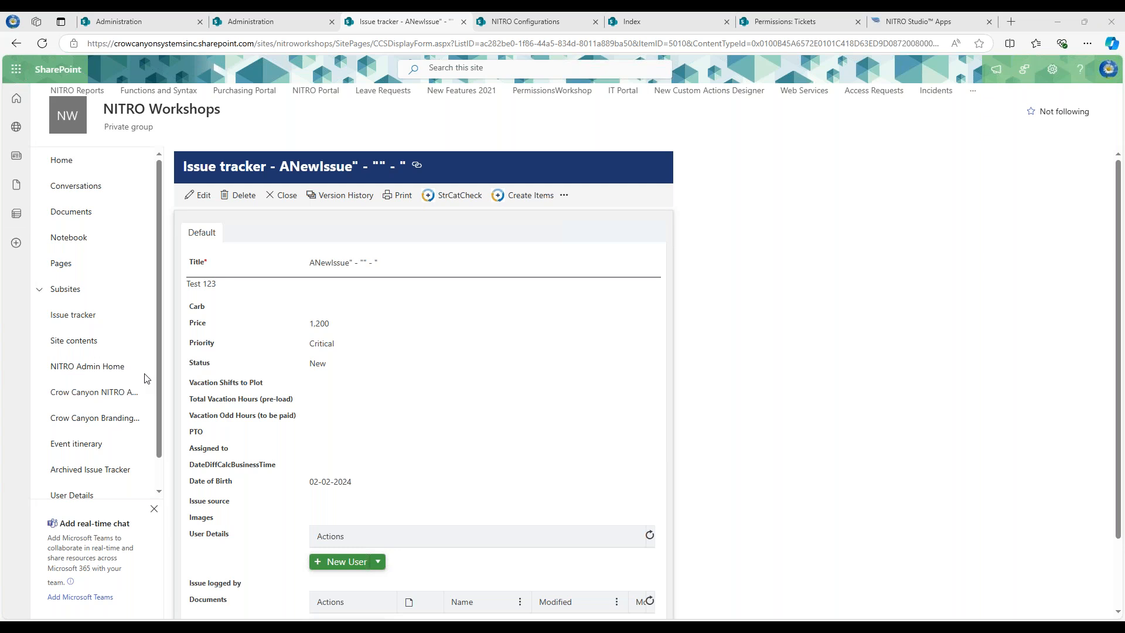
Open the full Site Settings page of the NITRO Workshops site through its site information.
{"action": "left_click", "coordinate": [1052, 70]}
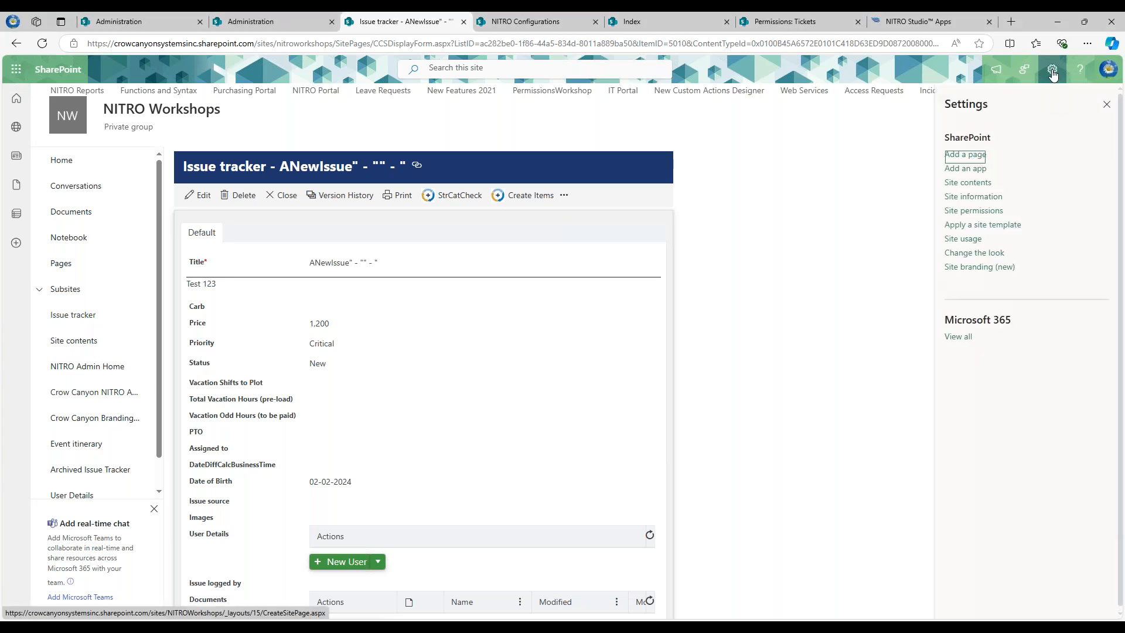
{"action": "left_click", "coordinate": [978, 199]}
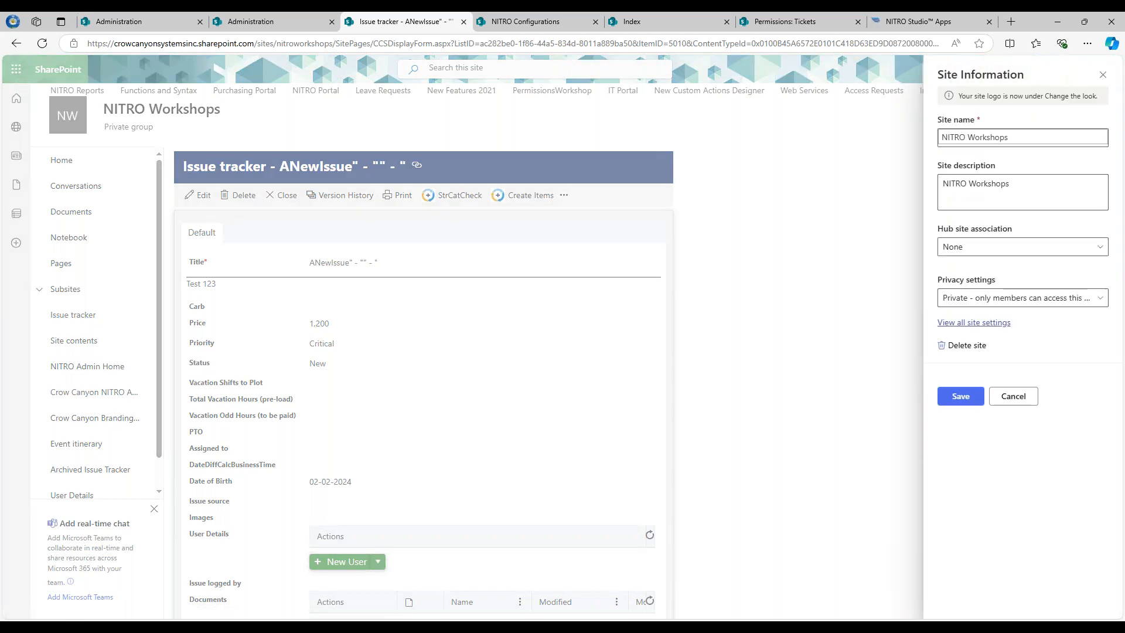
{"action": "left_click", "coordinate": [970, 324]}
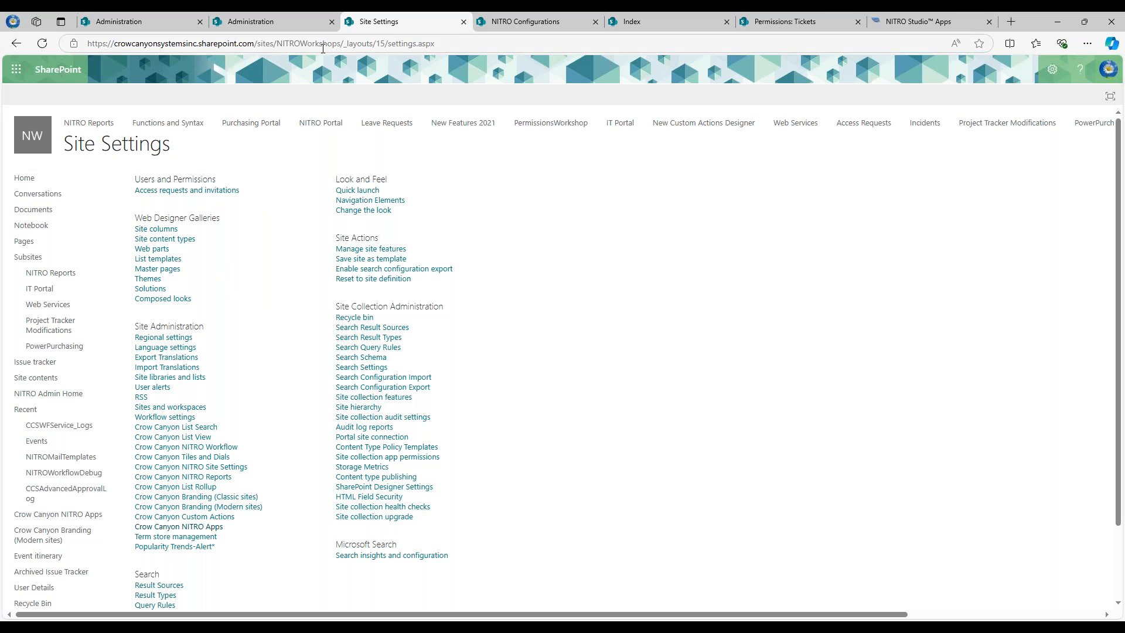
Open Site Permissions from the Help Desk Administration page and shorten its address to reach the parent NITRO Workshops site's permissions.
{"action": "left_click", "coordinate": [251, 22]}
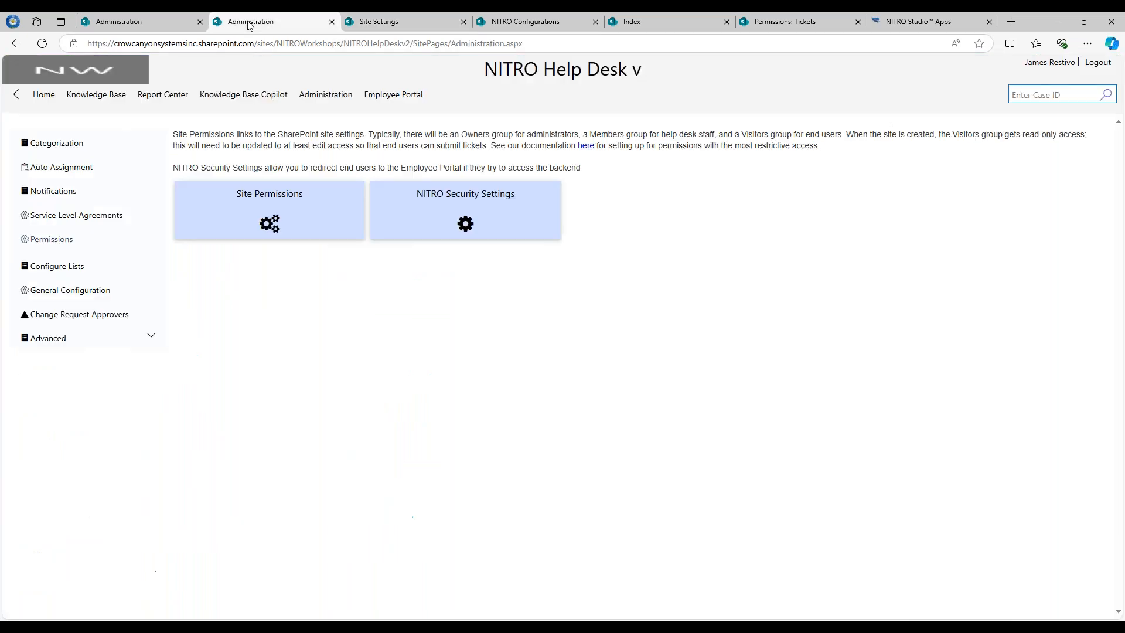
{"action": "left_click", "coordinate": [269, 203]}
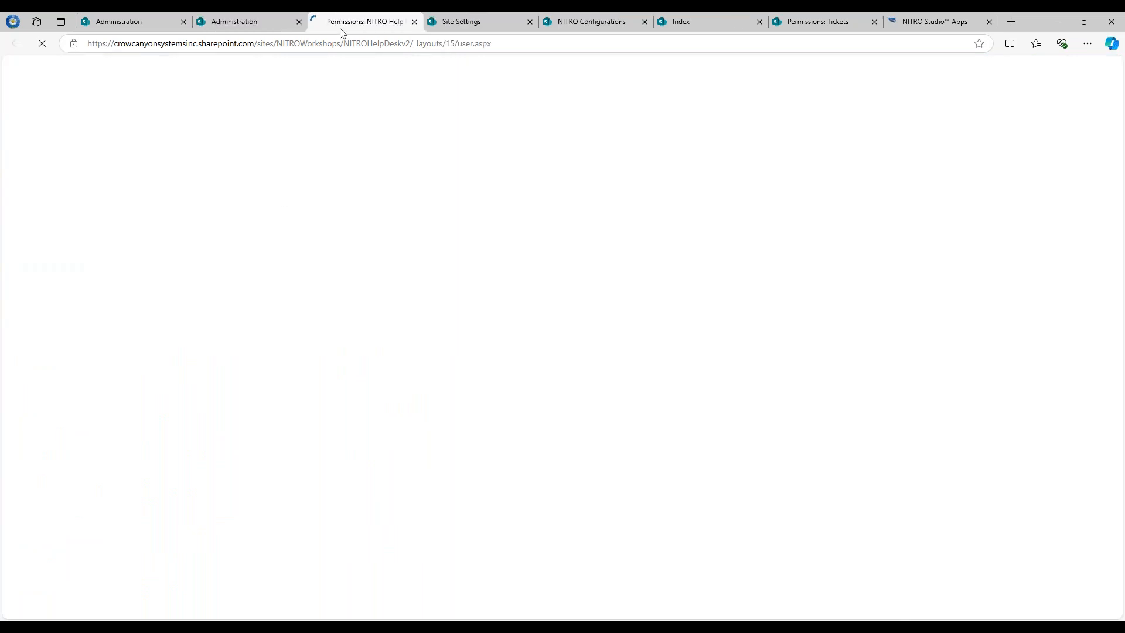
{"action": "left_click_drag", "start_coordinate": [340, 44], "coordinate": [409, 41]}
{"action": "key", "text": "BackSpace"}
{"action": "key", "text": "Return"}
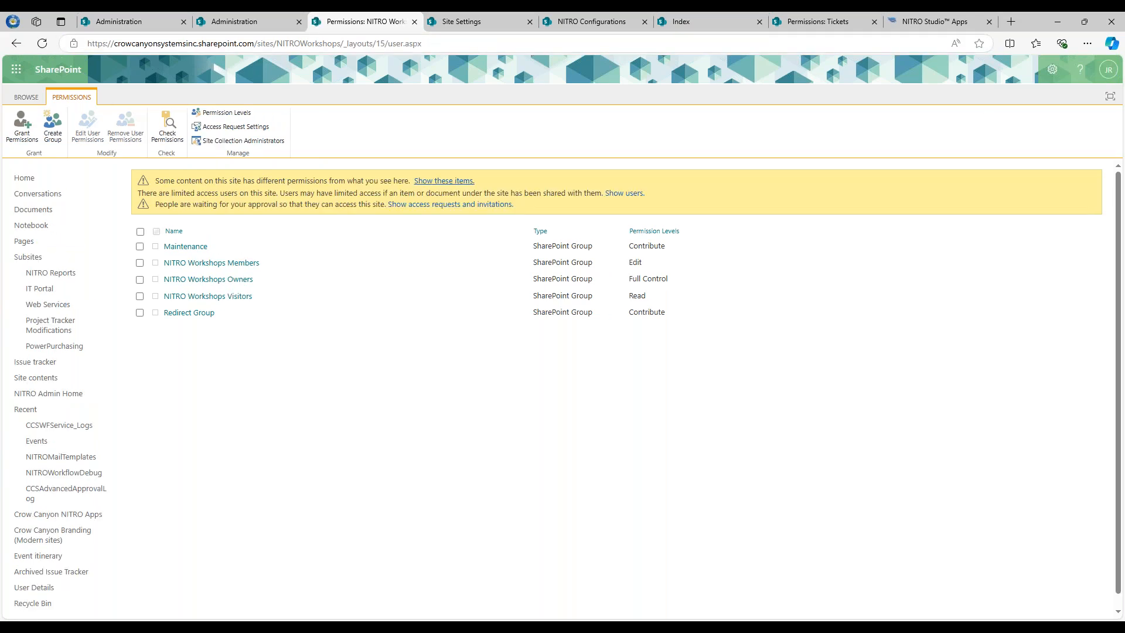
Open the NITRO Workshops Access Request Settings, try switching the member sharing and invitation options, and cancel the dialog.
{"action": "left_click", "coordinate": [218, 126]}
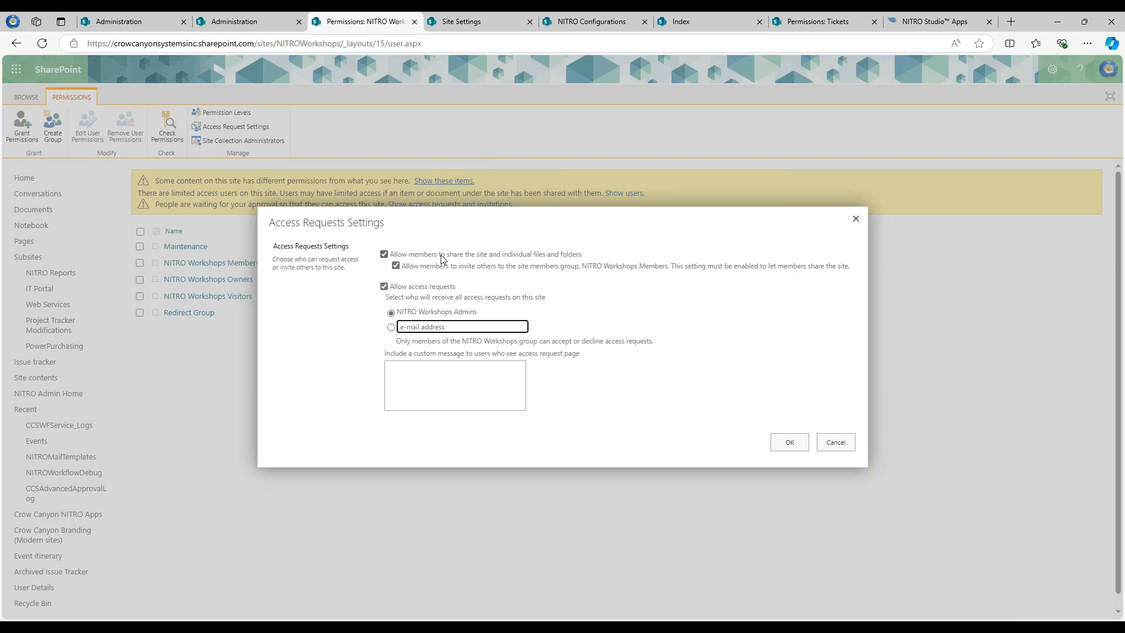
{"action": "left_click", "coordinate": [481, 255]}
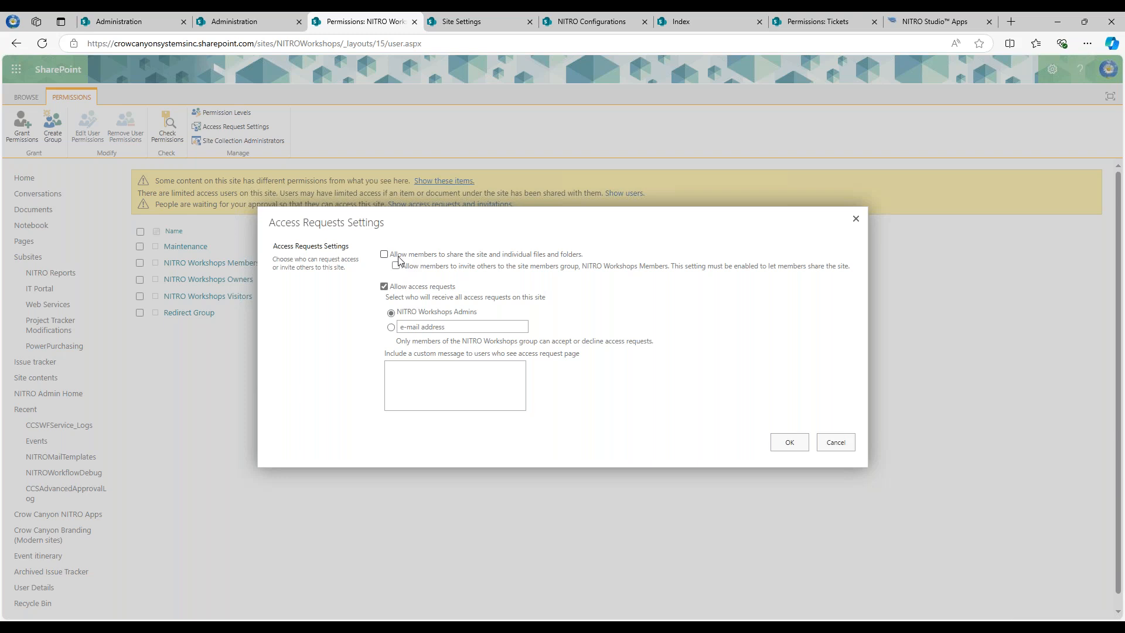
{"action": "left_click_drag", "start_coordinate": [395, 256], "coordinate": [572, 271]}
{"action": "left_click", "coordinate": [497, 271]}
{"action": "left_click_drag", "start_coordinate": [392, 256], "coordinate": [463, 268]}
{"action": "left_click", "coordinate": [480, 271]}
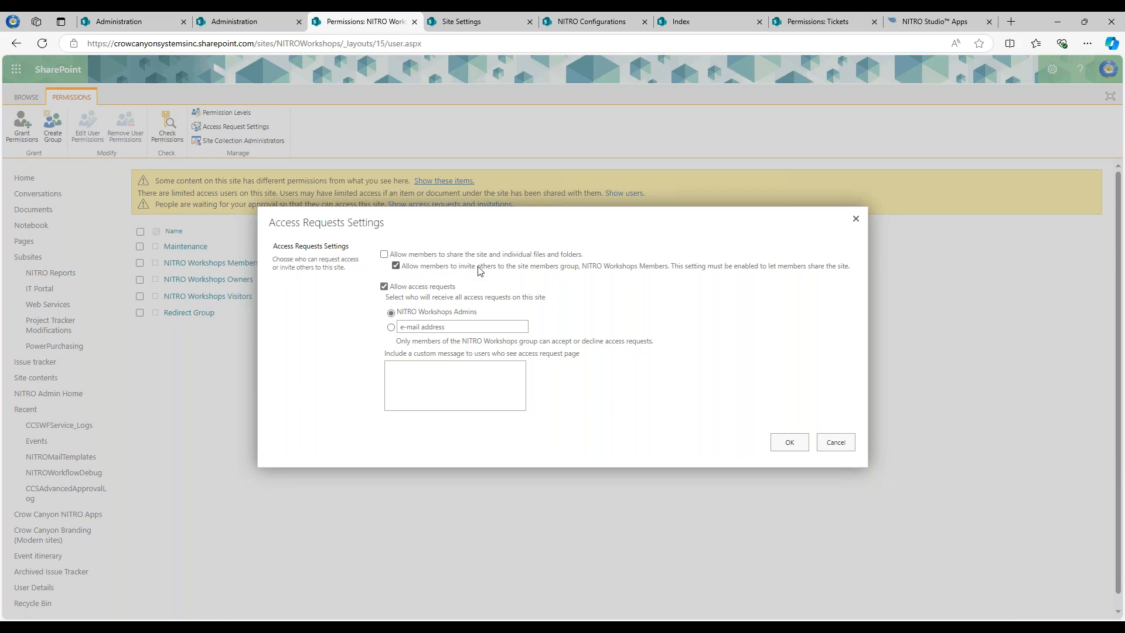
{"action": "left_click", "coordinate": [414, 270]}
{"action": "left_click", "coordinate": [409, 287]}
{"action": "left_click", "coordinate": [385, 287]}
{"action": "left_click", "coordinate": [385, 254]}
{"action": "left_click", "coordinate": [835, 443]}
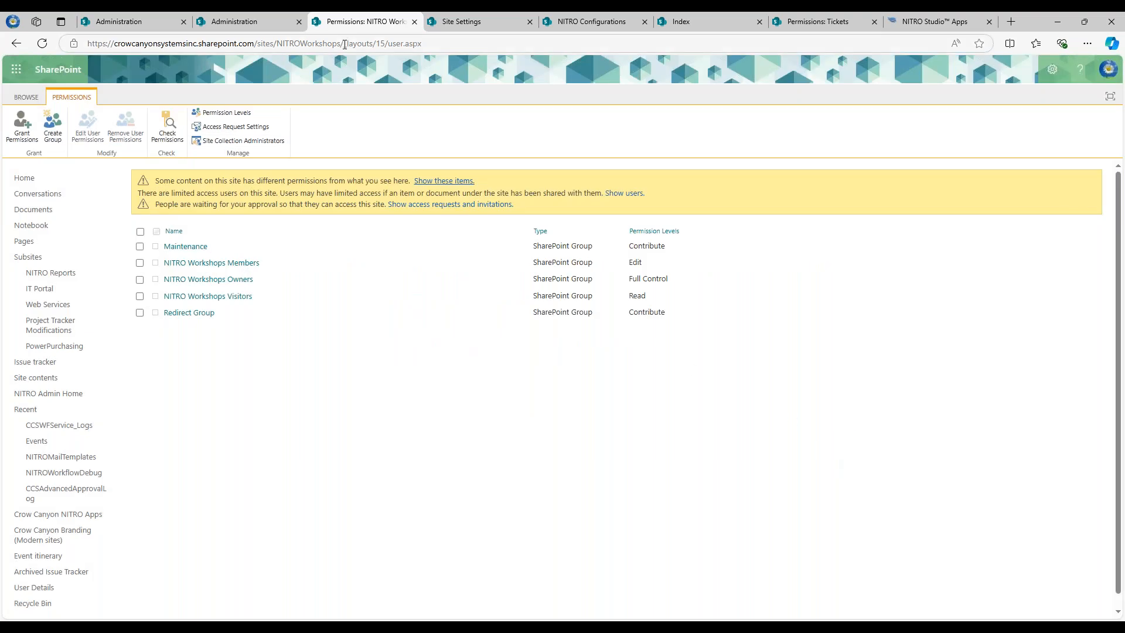
Return to the permissions page of the NITRO Help Desk v site.
{"action": "right_click", "coordinate": [23, 48]}
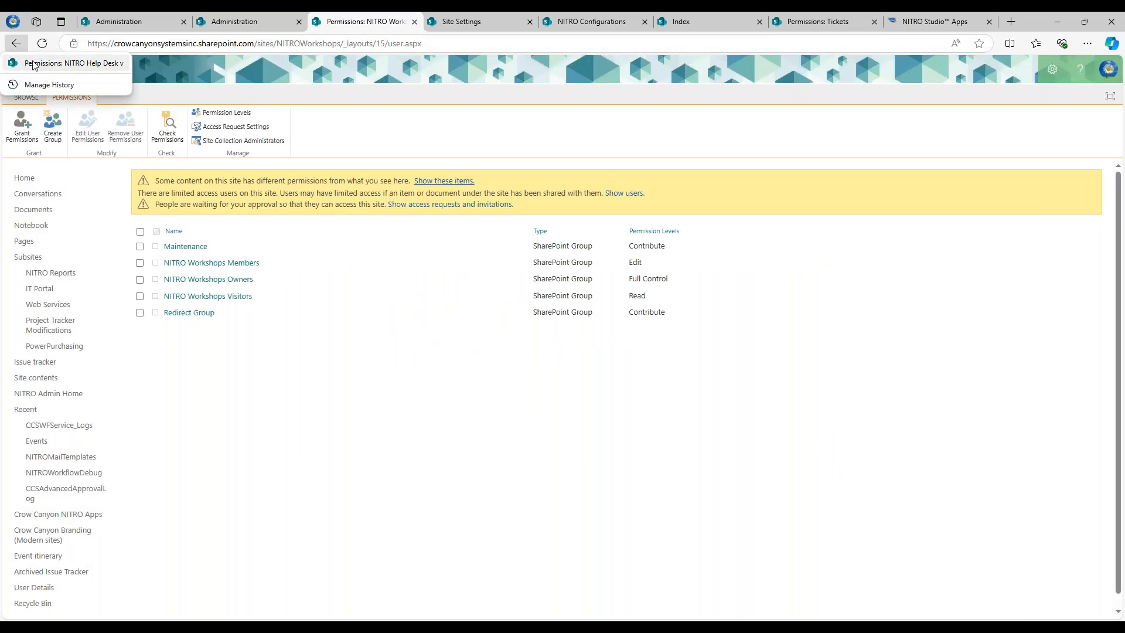
{"action": "left_click", "coordinate": [65, 63]}
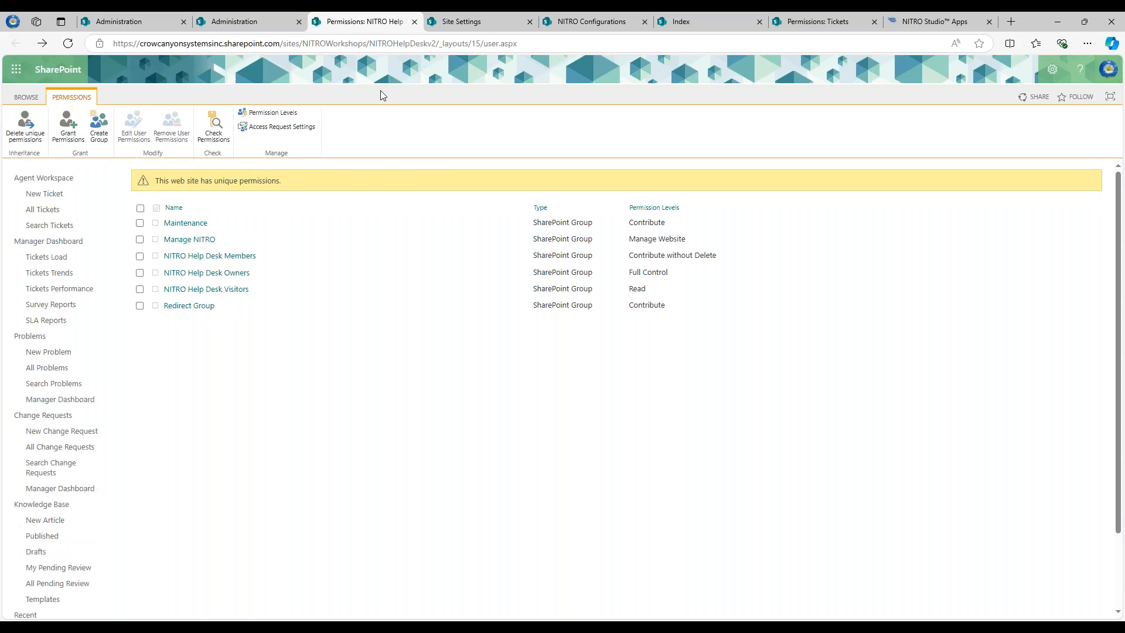
Open the Help Desk site's Access Request Settings, and view the item actions for the unassigned Access to portal ticket in the Agent Workspace.
{"action": "left_click", "coordinate": [299, 127]}
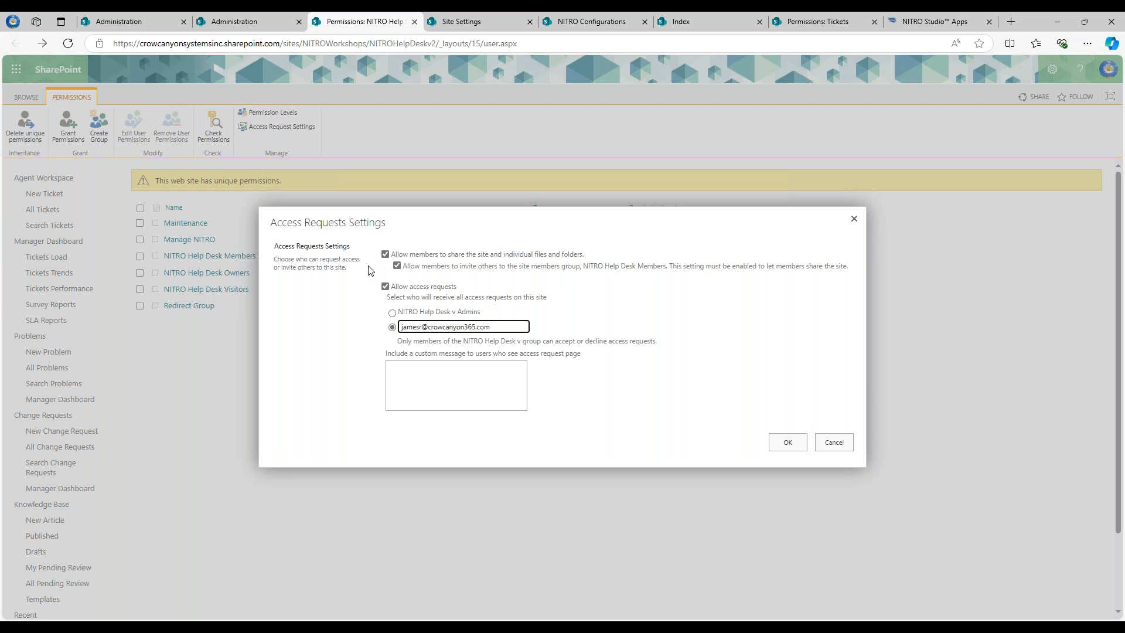
{"action": "left_click", "coordinate": [236, 22]}
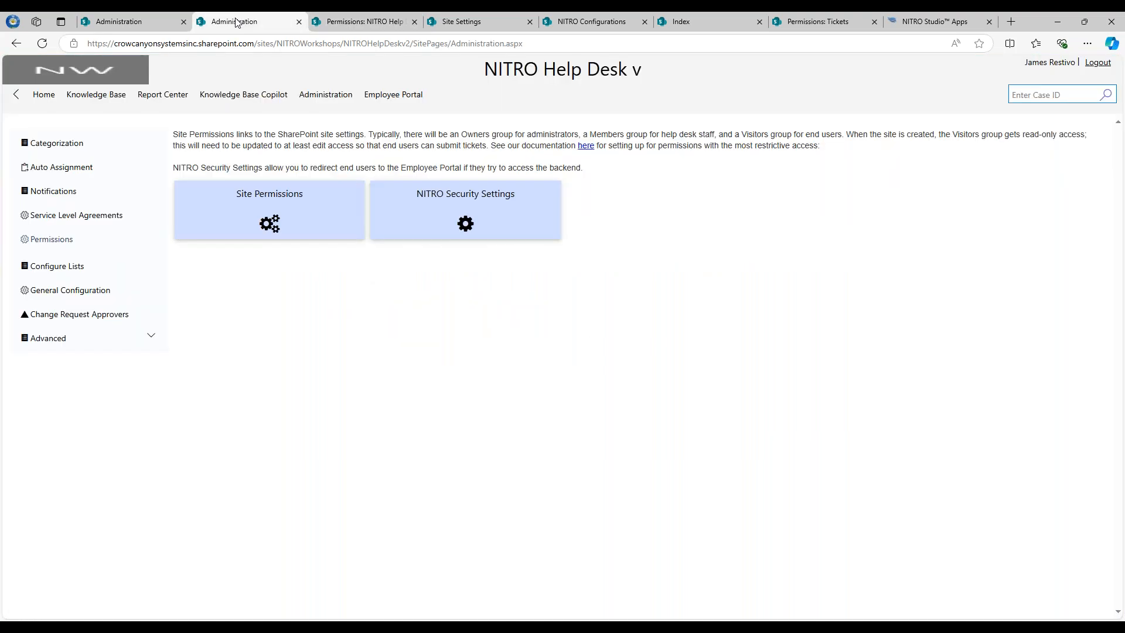
{"action": "left_click", "coordinate": [47, 97]}
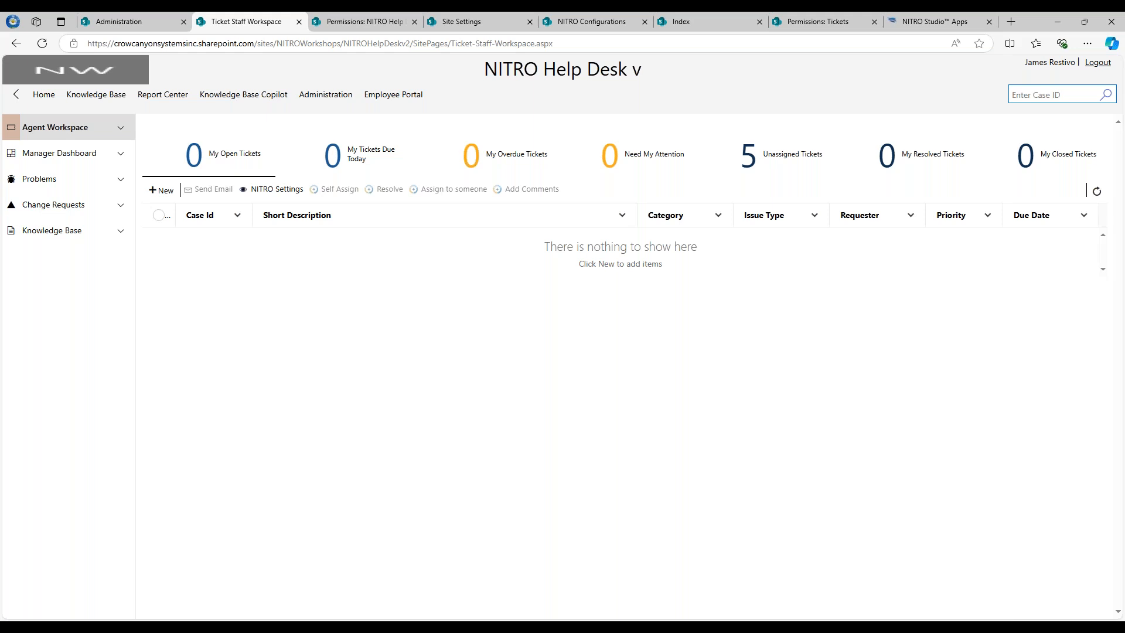
{"action": "left_click", "coordinate": [756, 158]}
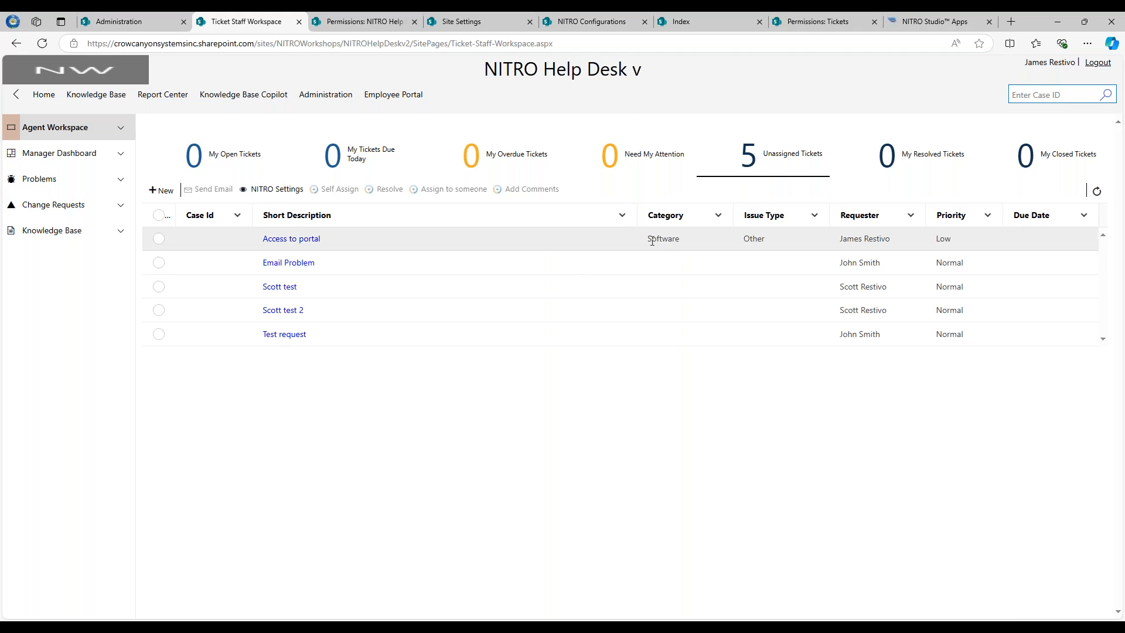
{"action": "left_click", "coordinate": [621, 240]}
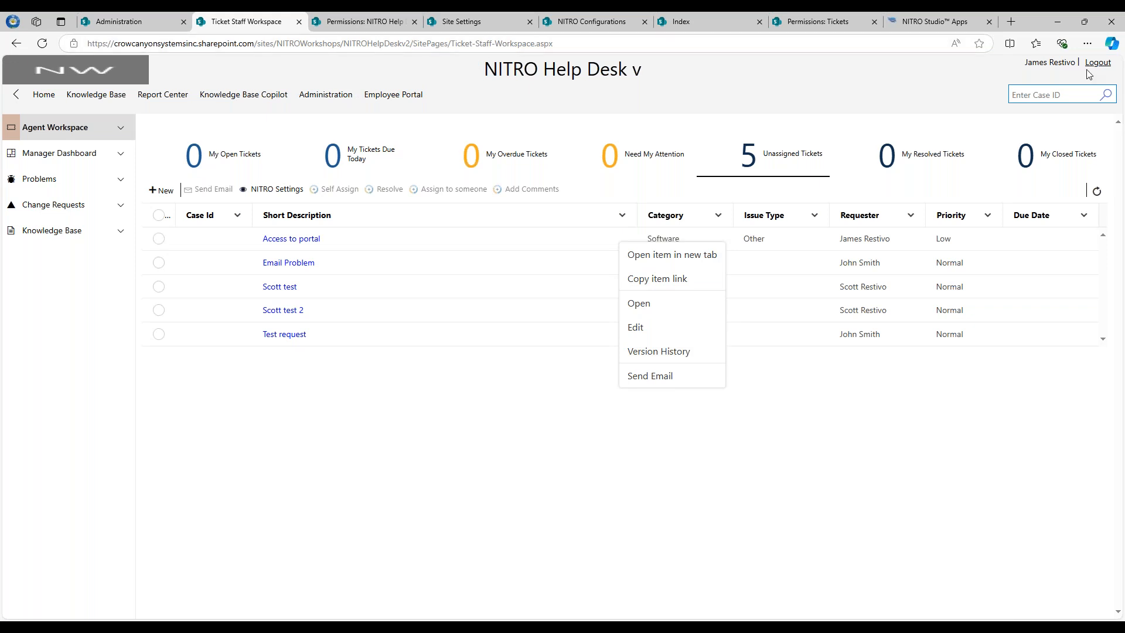
Reload the Ticket Staff Workspace page with ?ccsmode=1 appended to its address to expose the standard SharePoint interface.
{"action": "double_click", "coordinate": [596, 44]}
{"action": "left_click", "coordinate": [595, 45]}
{"action": "type", "text": "?ccs"}
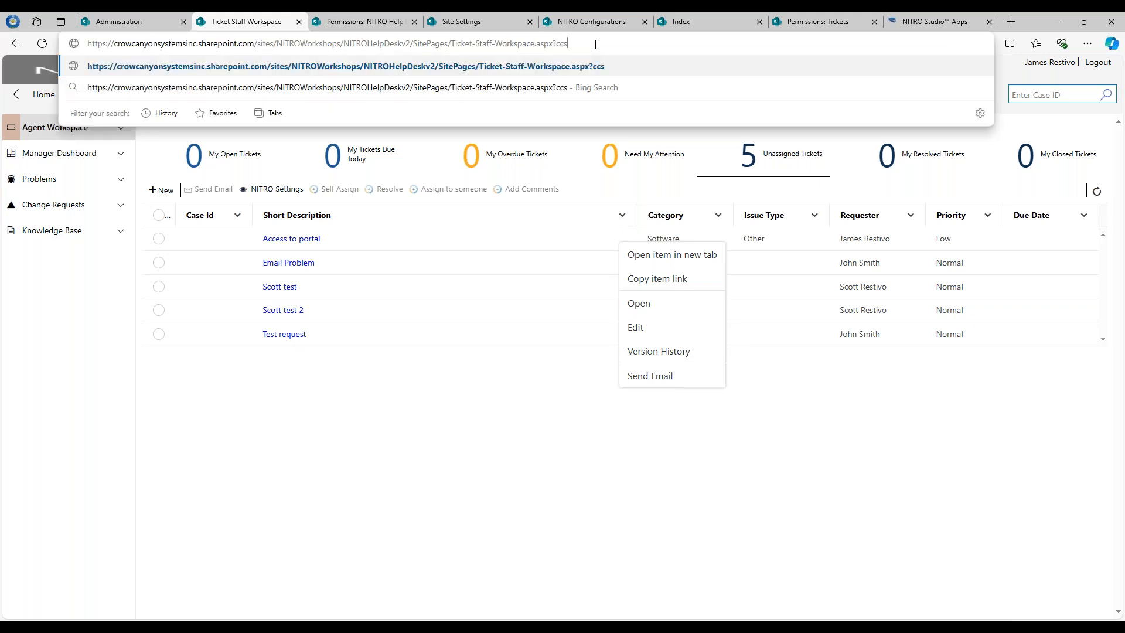
{"action": "type", "text": "mode="}
{"action": "key", "text": "Return"}
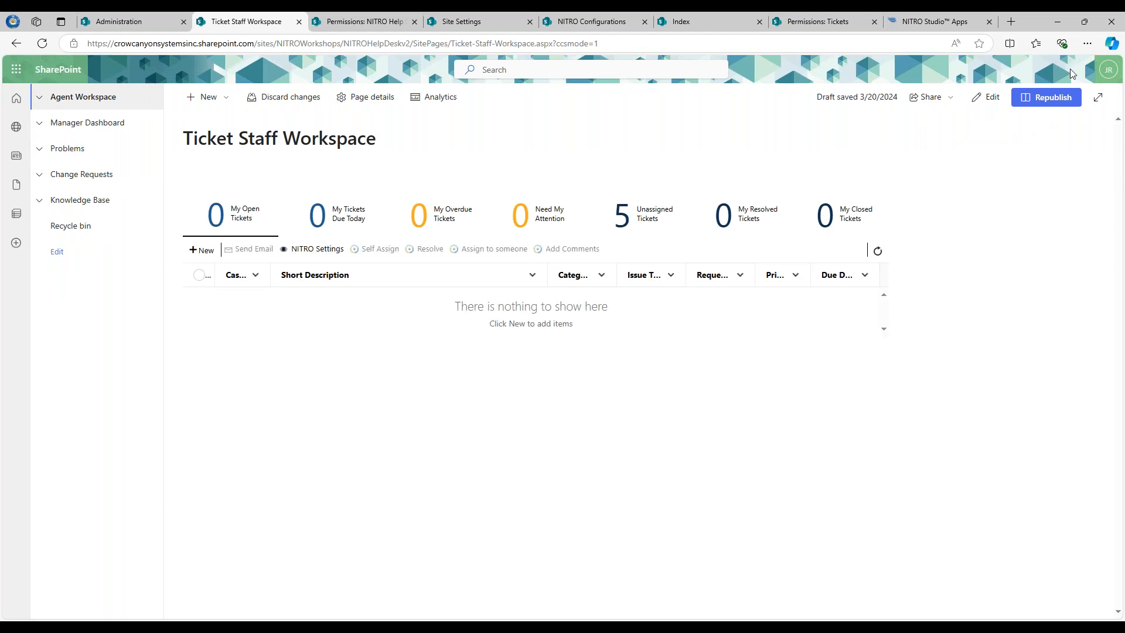
Open the Tickets list from the Help Desk site's Site Contents.
{"action": "left_click", "coordinate": [1052, 69]}
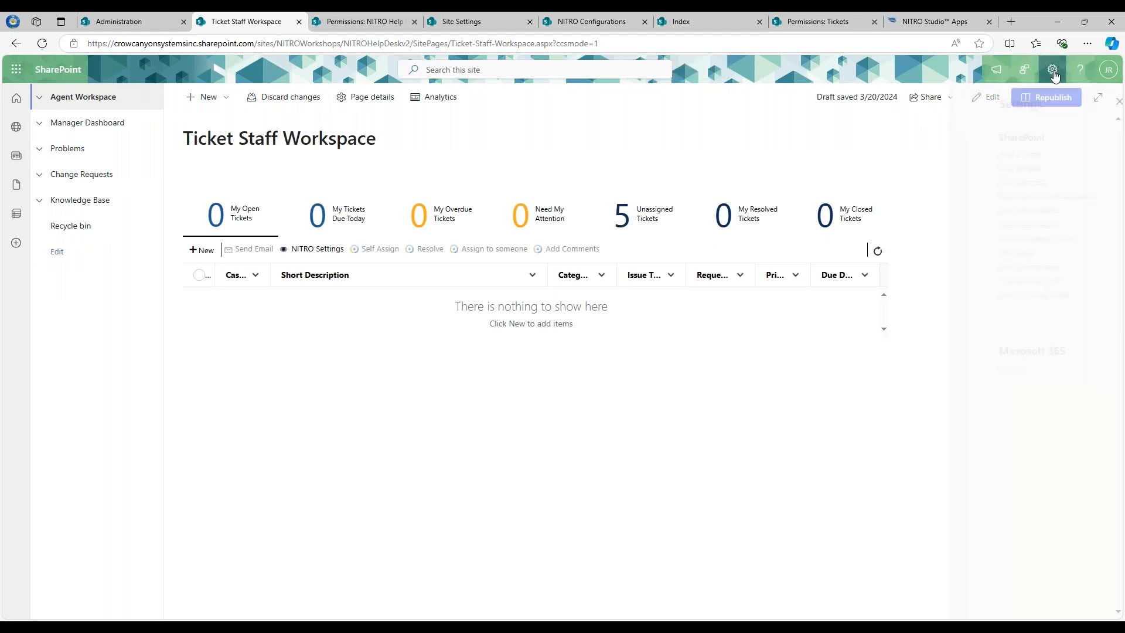
{"action": "left_click", "coordinate": [976, 183]}
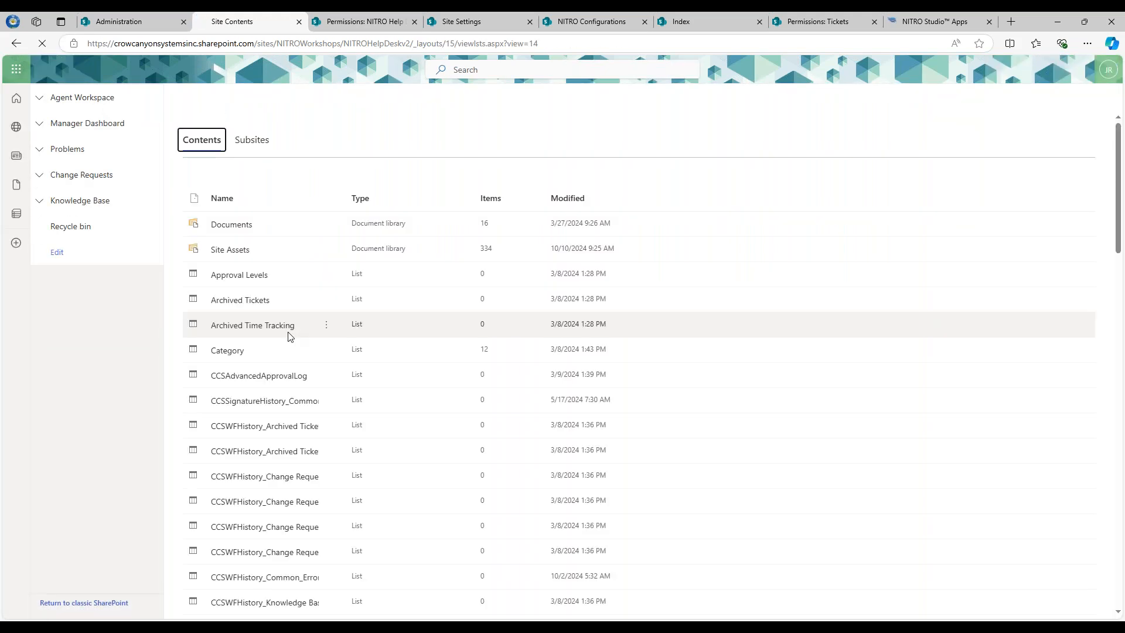
{"action": "scroll", "coordinate": [252, 410], "scroll_direction": "down", "scroll_amount": 5}
{"action": "scroll", "coordinate": [247, 434], "scroll_direction": "down", "scroll_amount": 8}
{"action": "scroll", "coordinate": [247, 434], "scroll_direction": "down", "scroll_amount": 8}
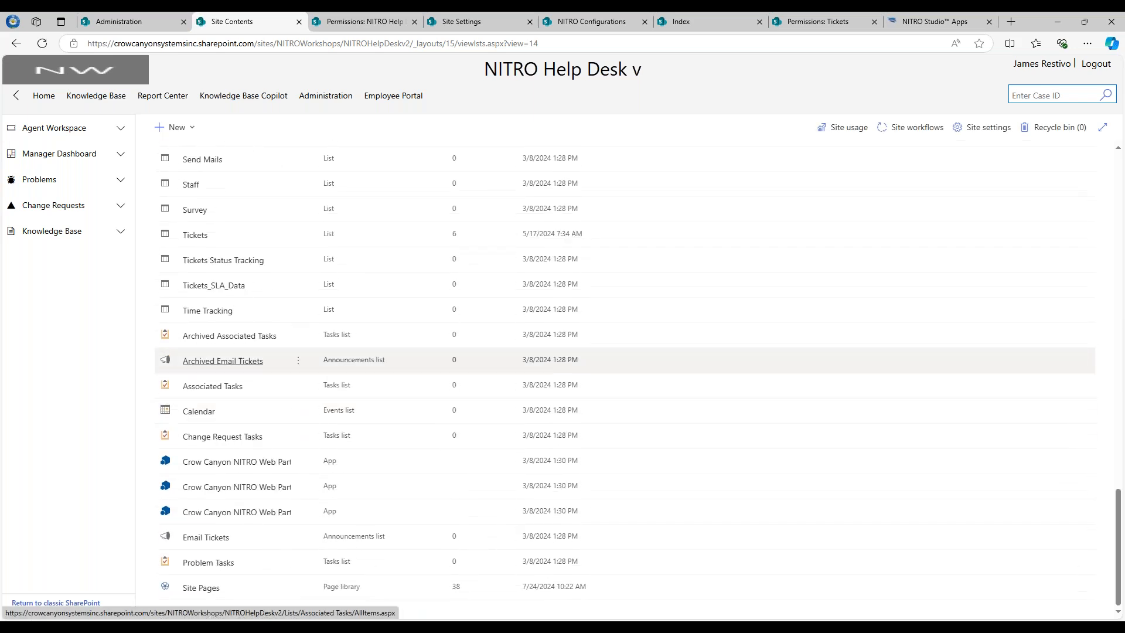
{"action": "left_click", "coordinate": [198, 236]}
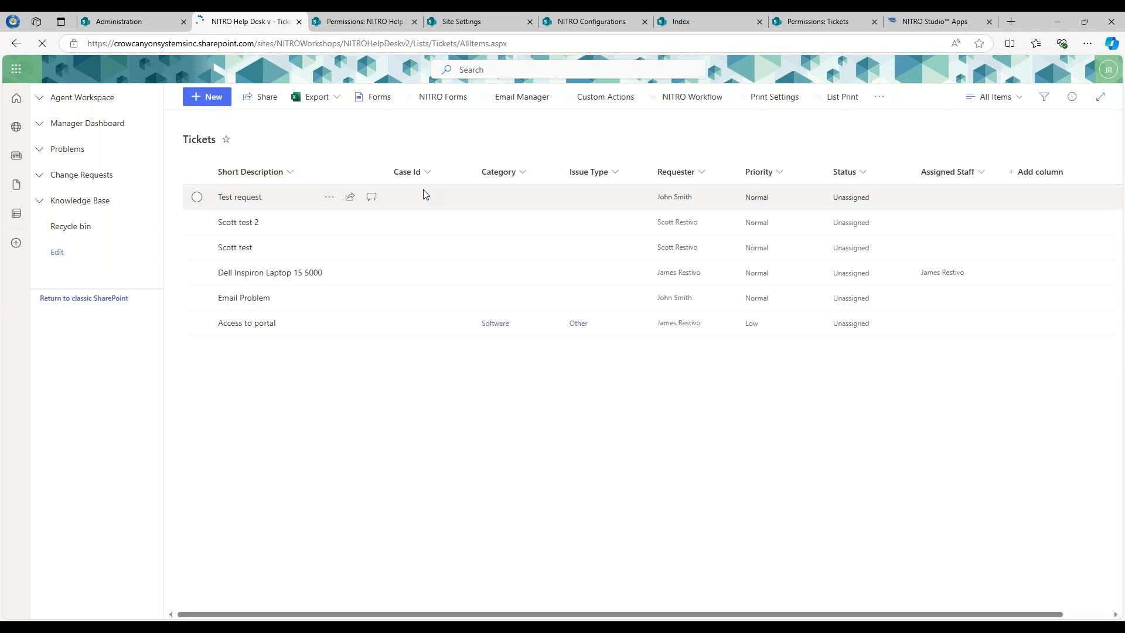
View the sharing options for the Test request ticket and close the dialog without sharing.
{"action": "left_click", "coordinate": [301, 229]}
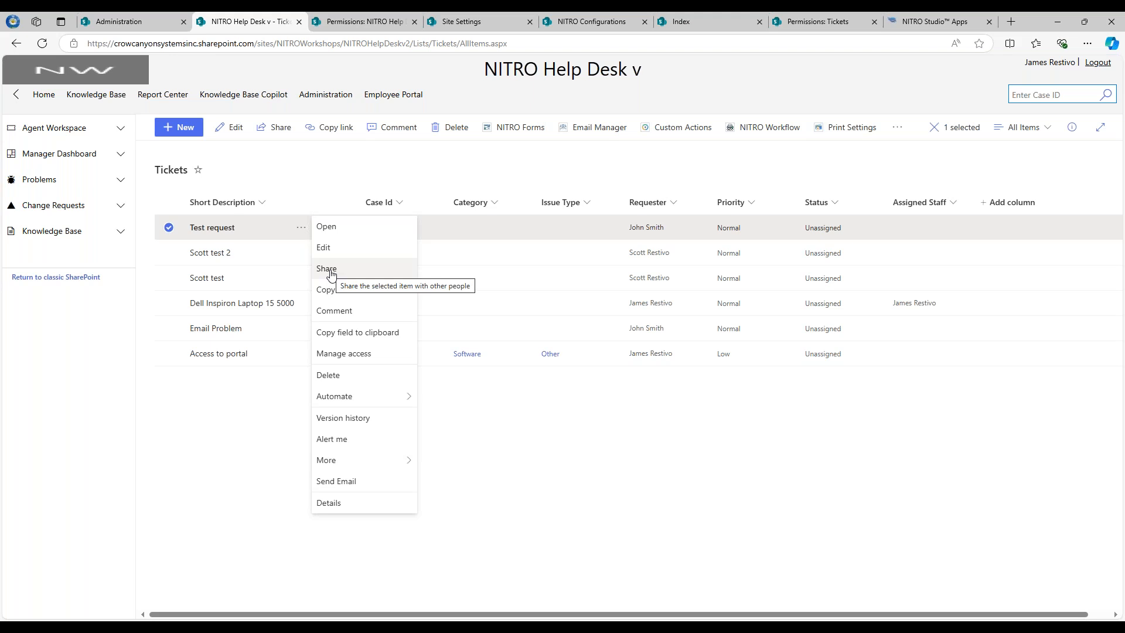
{"action": "left_click", "coordinate": [331, 274]}
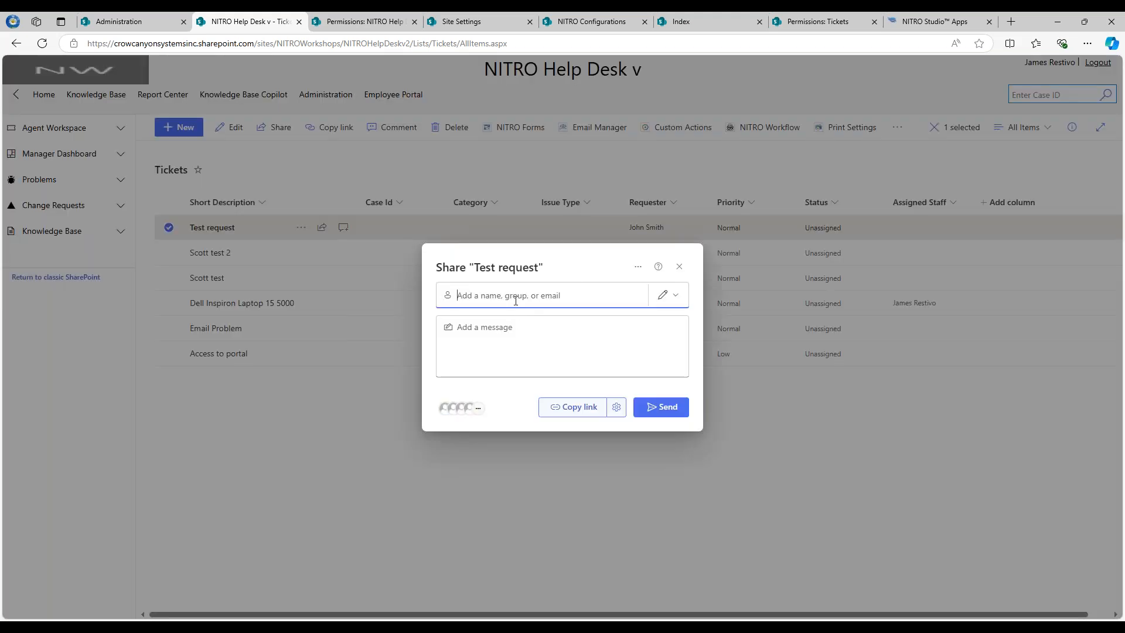
{"action": "left_click", "coordinate": [679, 266]}
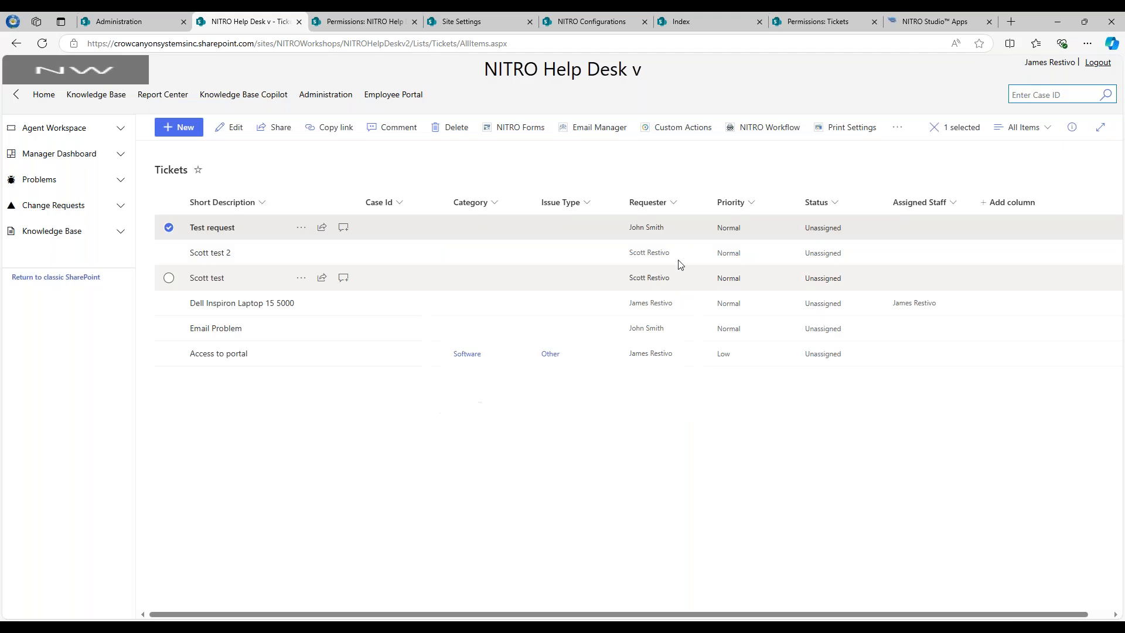
Disable member sharing of the site, files and folders in the Help Desk Access Request Settings, save, and refresh the permissions page.
{"action": "left_click", "coordinate": [361, 22]}
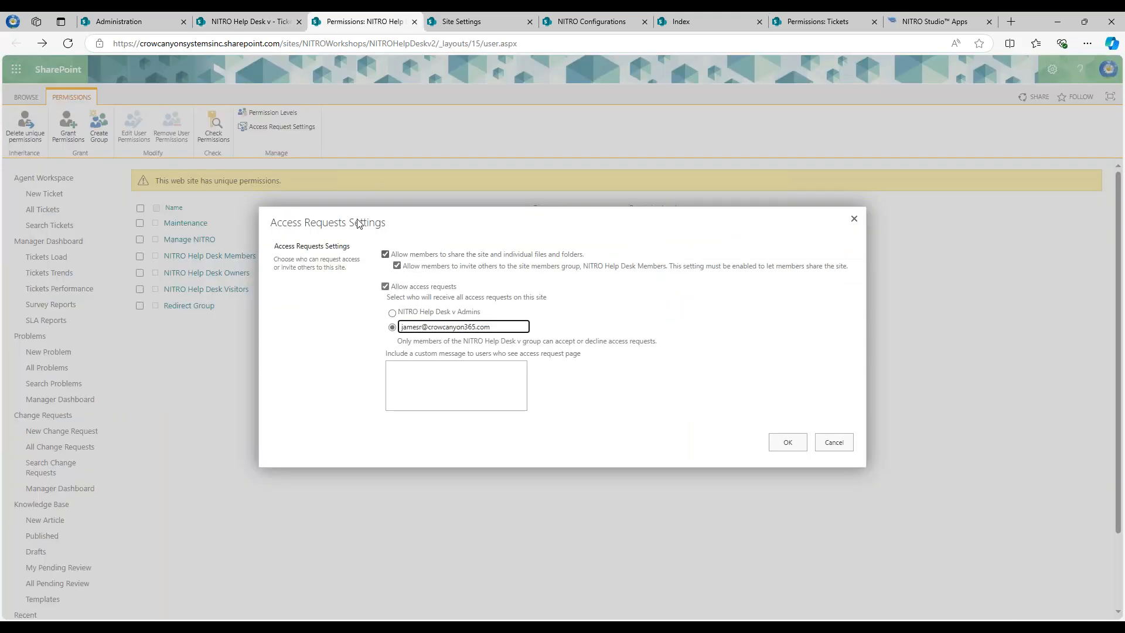
{"action": "left_click", "coordinate": [386, 254]}
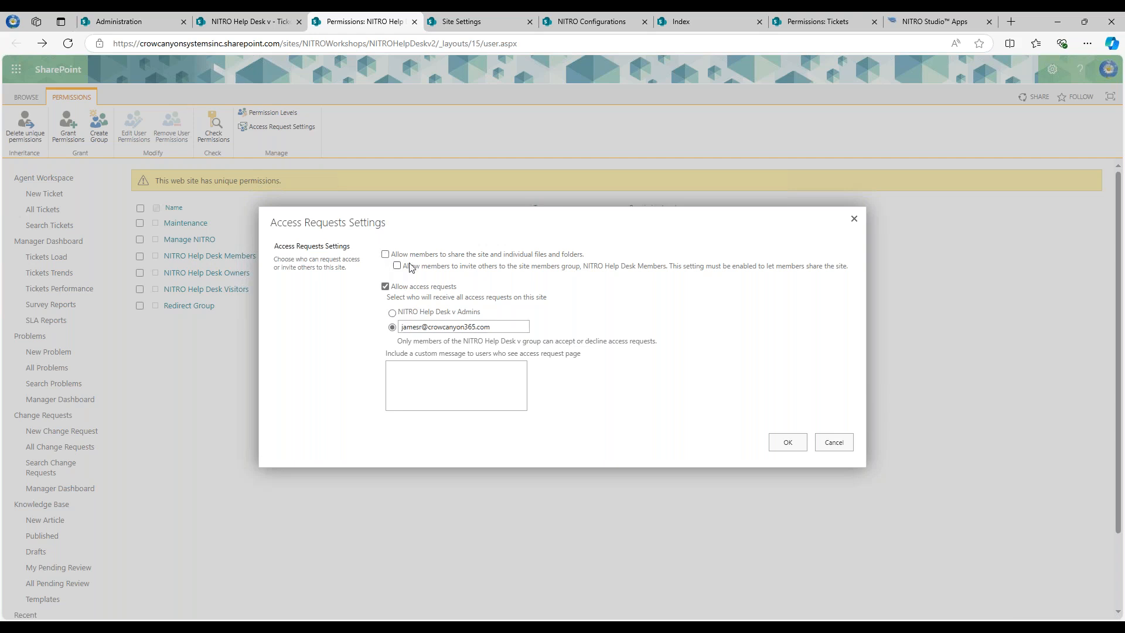
{"action": "left_click", "coordinate": [783, 441]}
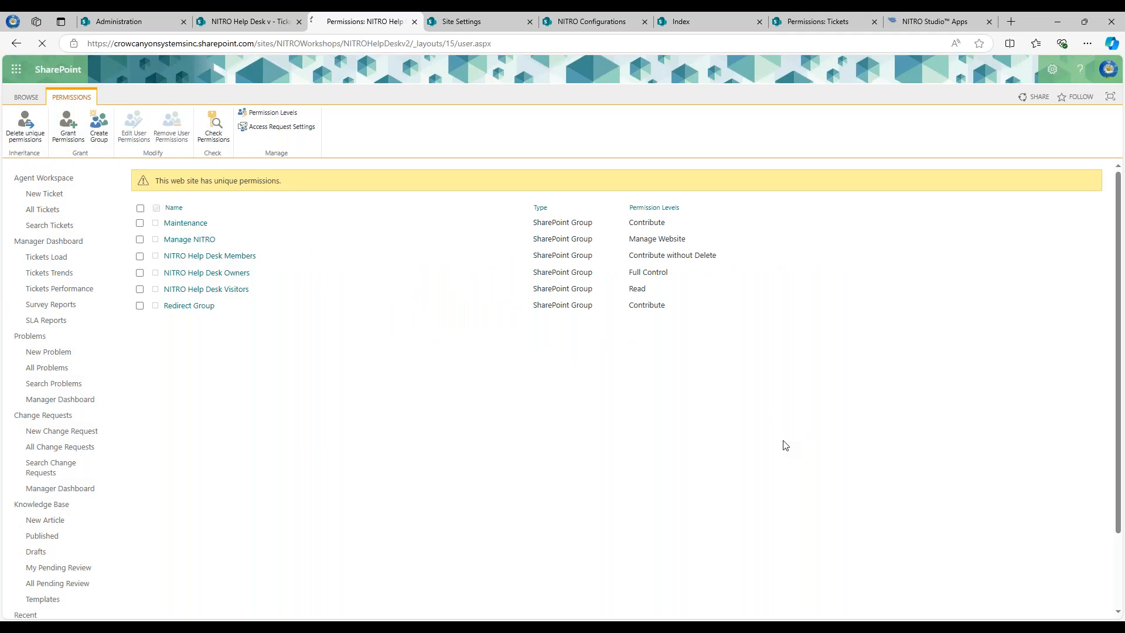
{"action": "left_click", "coordinate": [42, 43]}
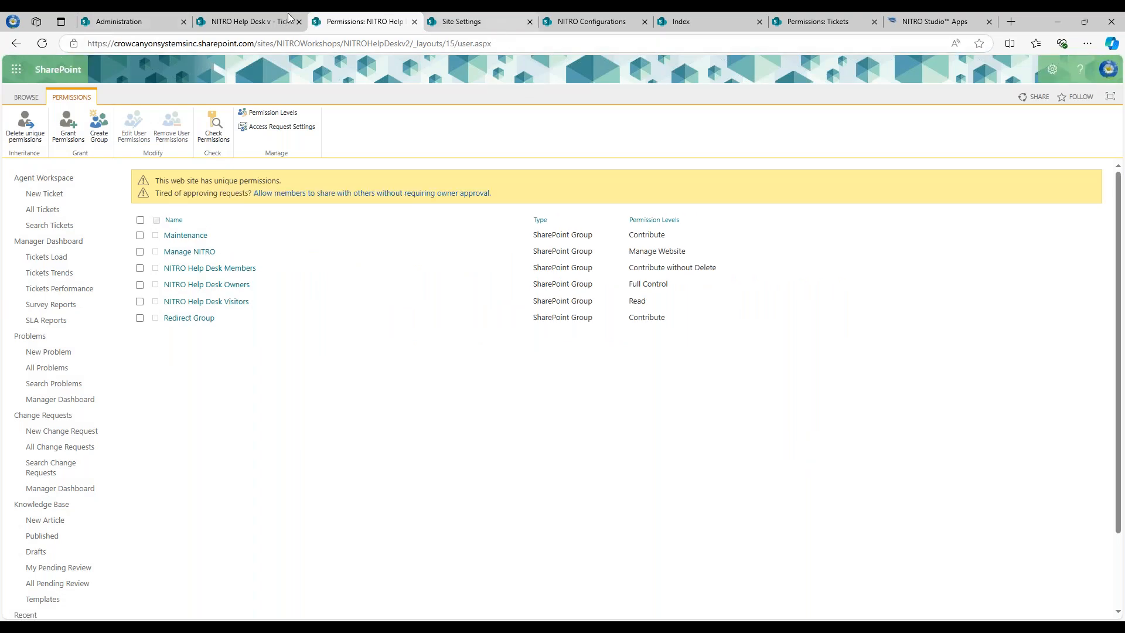
Refresh the Tickets list and recheck the Share dialog of the Test request ticket, closing it without sharing.
{"action": "key", "text": "ctrl+shift+Tab"}
{"action": "left_click", "coordinate": [41, 44]}
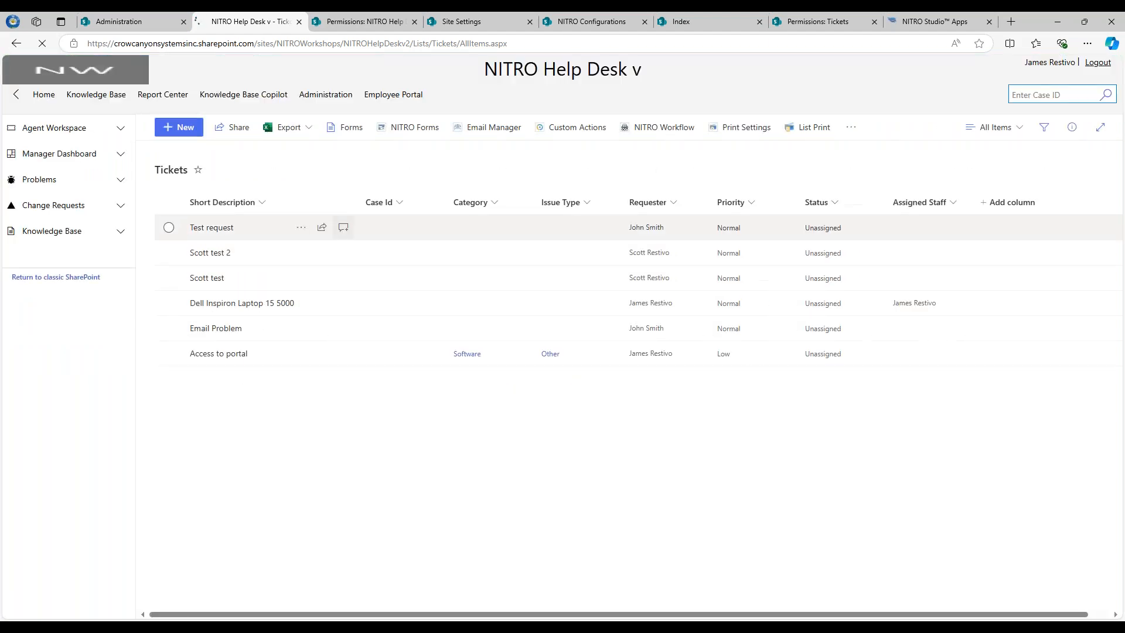
{"action": "left_click", "coordinate": [301, 227]}
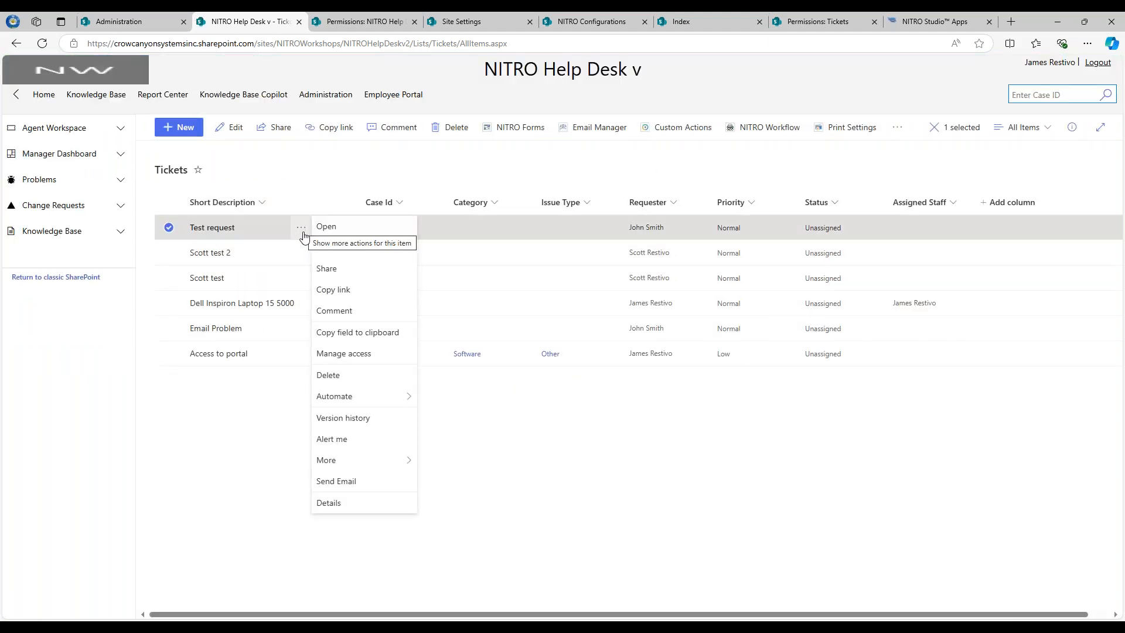
{"action": "left_click", "coordinate": [325, 269]}
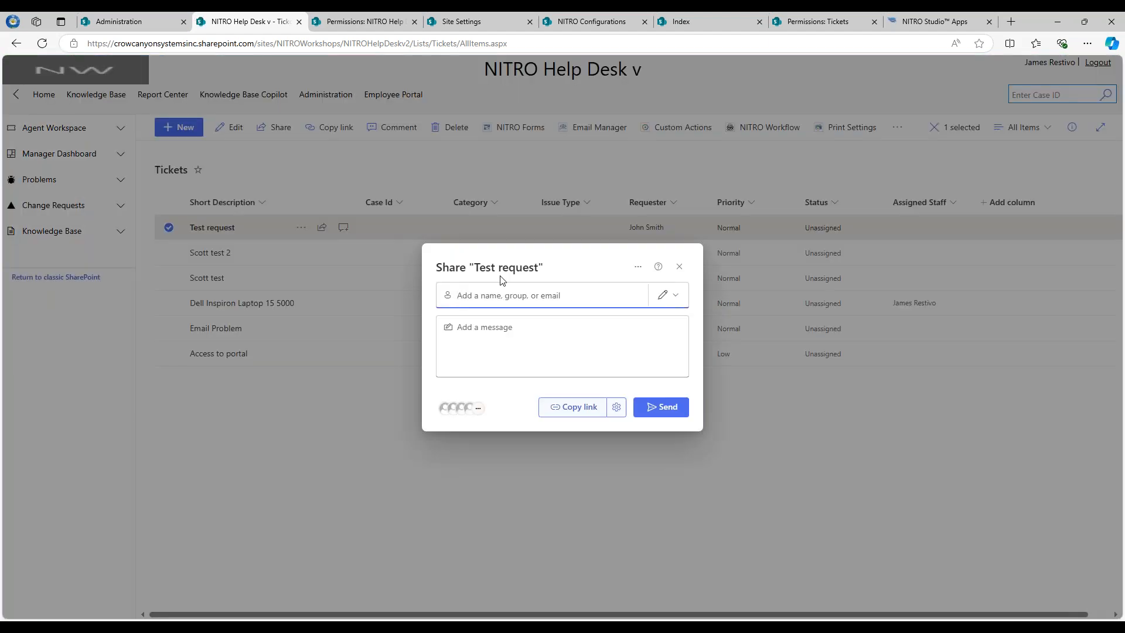
{"action": "left_click", "coordinate": [679, 267]}
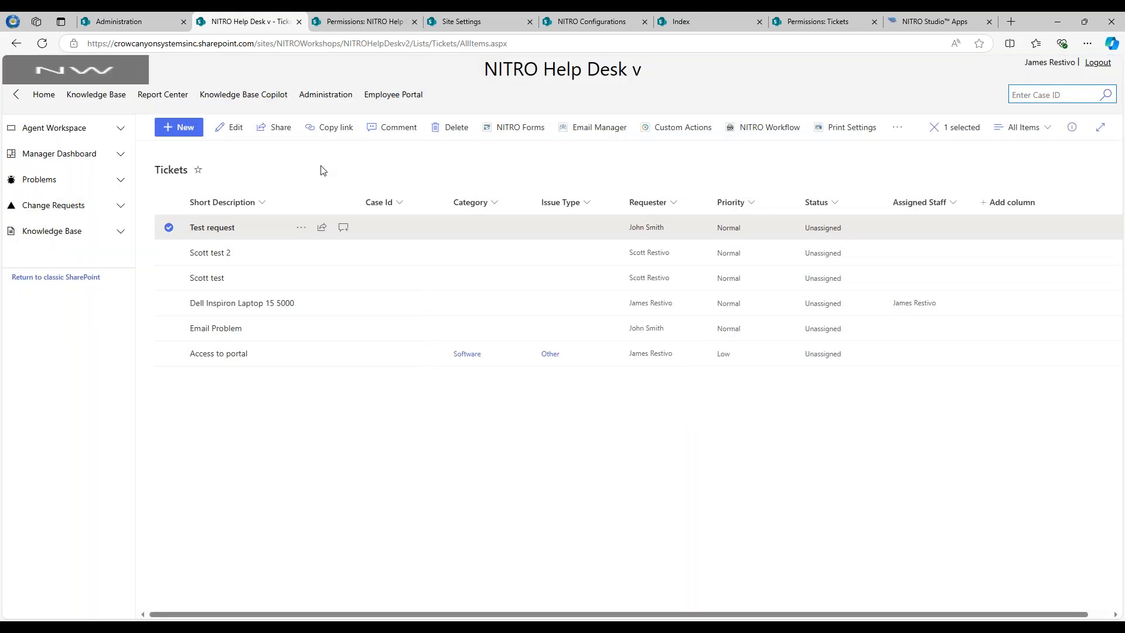